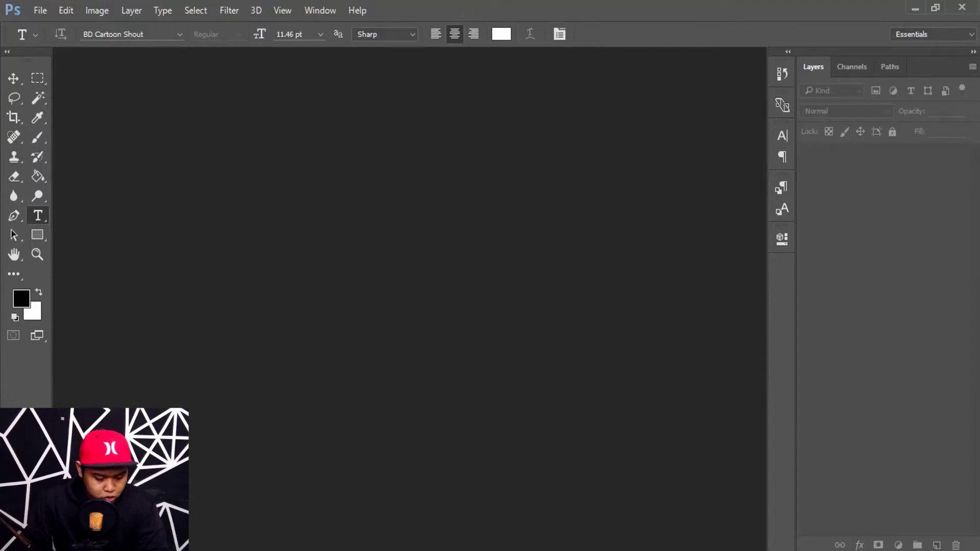
- Switch from Photoshop to the bERLIANA LOVEL photo folder on the taskbar
{"action": "left_click", "coordinate": [245, 502]}
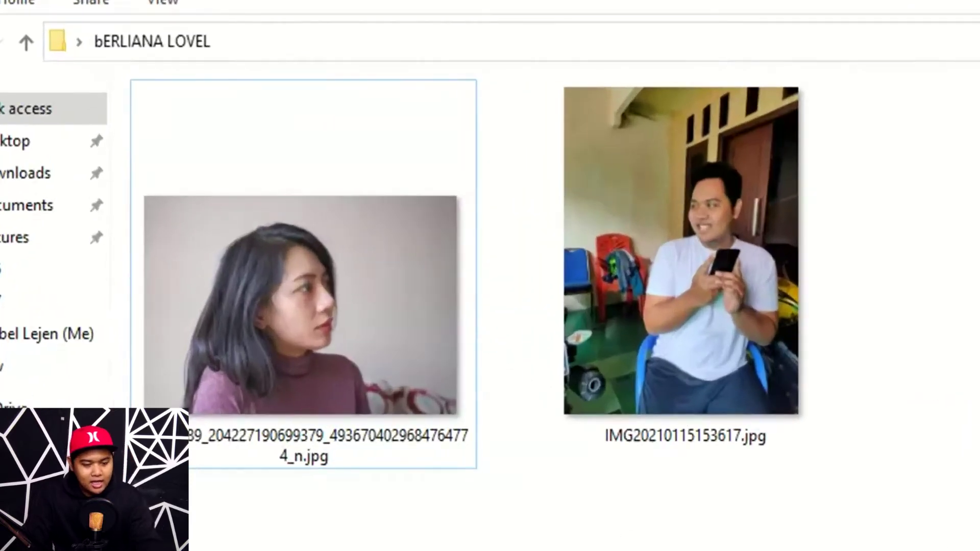
- Drag the woman's JPG into Photoshop, then dismiss the JPEG parsing error
{"action": "left_click", "coordinate": [262, 360]}
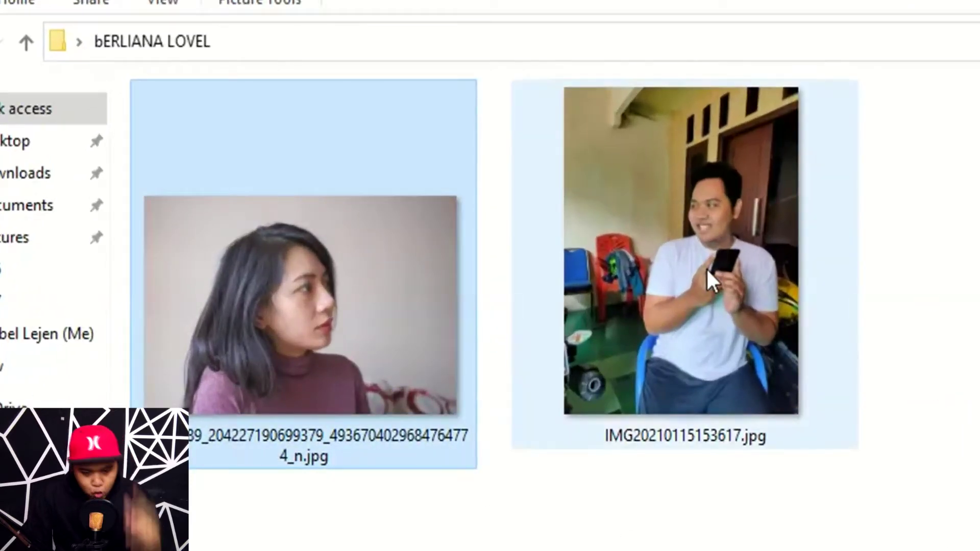
{"action": "left_click", "coordinate": [710, 253]}
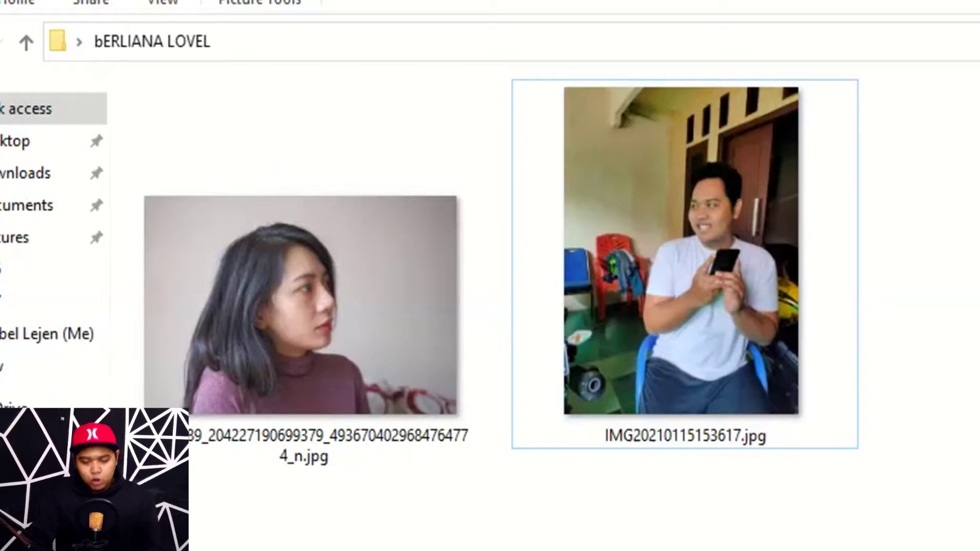
{"action": "key", "text": "Left"}
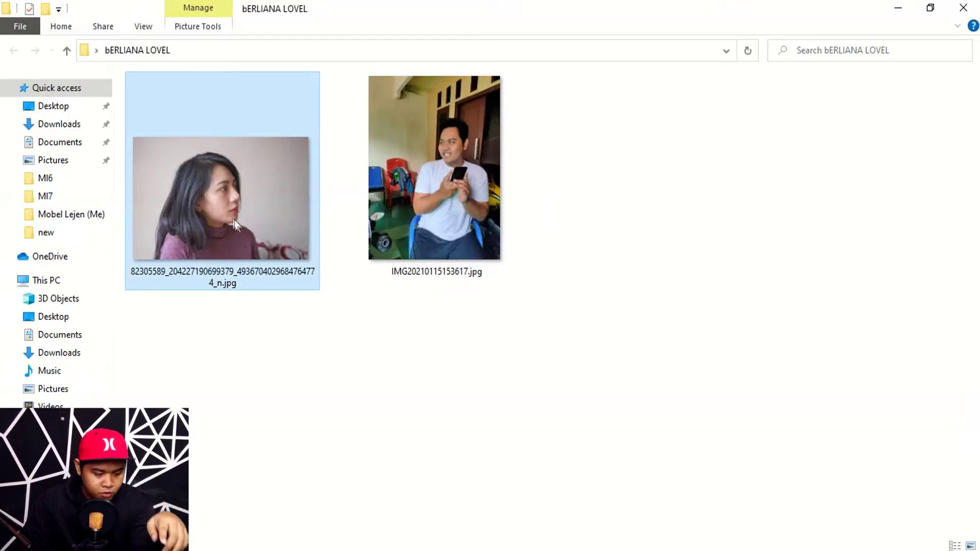
{"action": "left_click_drag", "start_coordinate": [258, 284], "coordinate": [226, 440]}
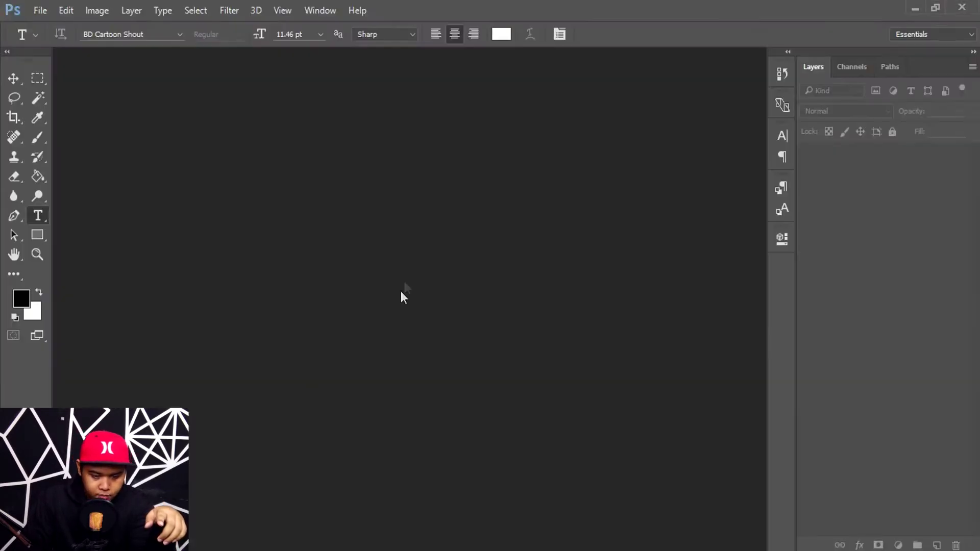
{"action": "left_click_drag", "start_coordinate": [384, 225], "coordinate": [397, 252]}
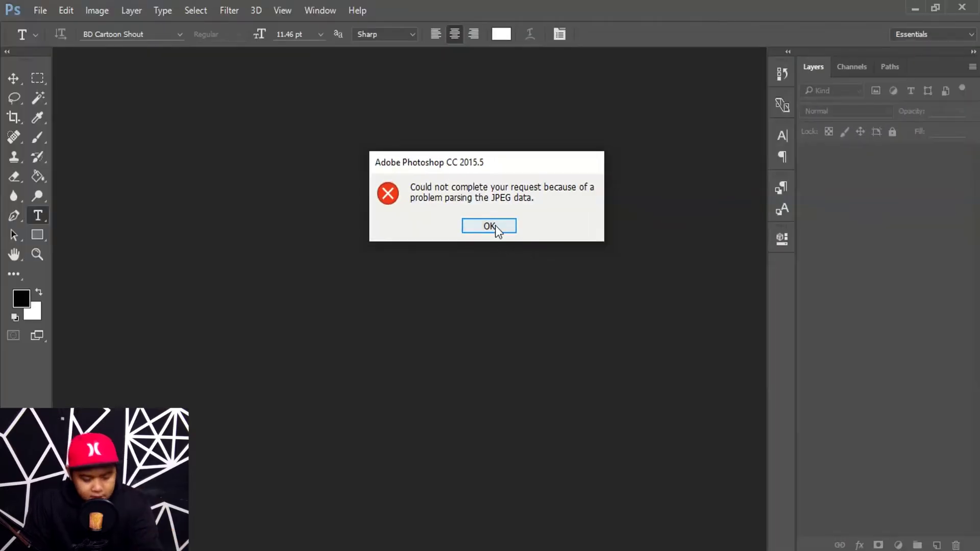
{"action": "left_click", "coordinate": [495, 225]}
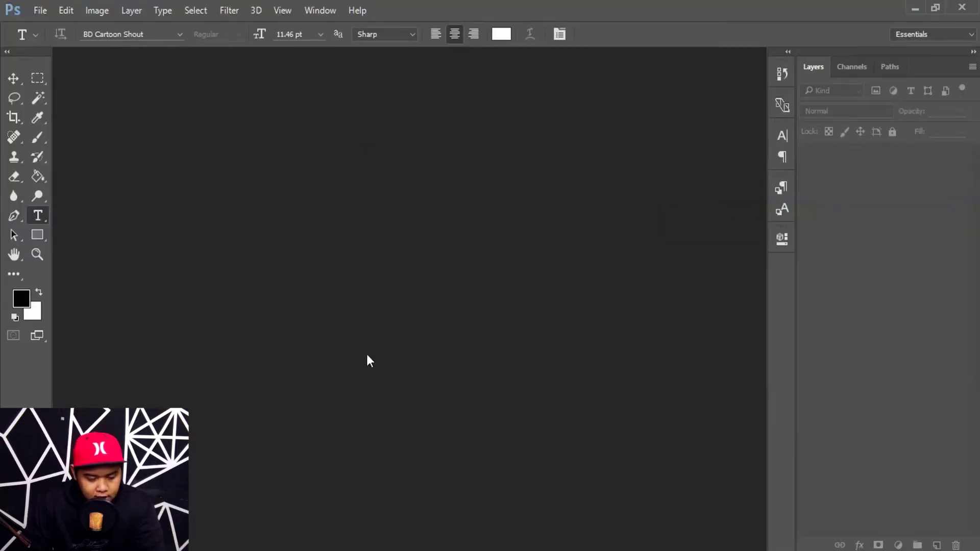
- Refresh the photo folder and open the woman's JPG in Paint via Edit
{"action": "left_click", "coordinate": [202, 529]}
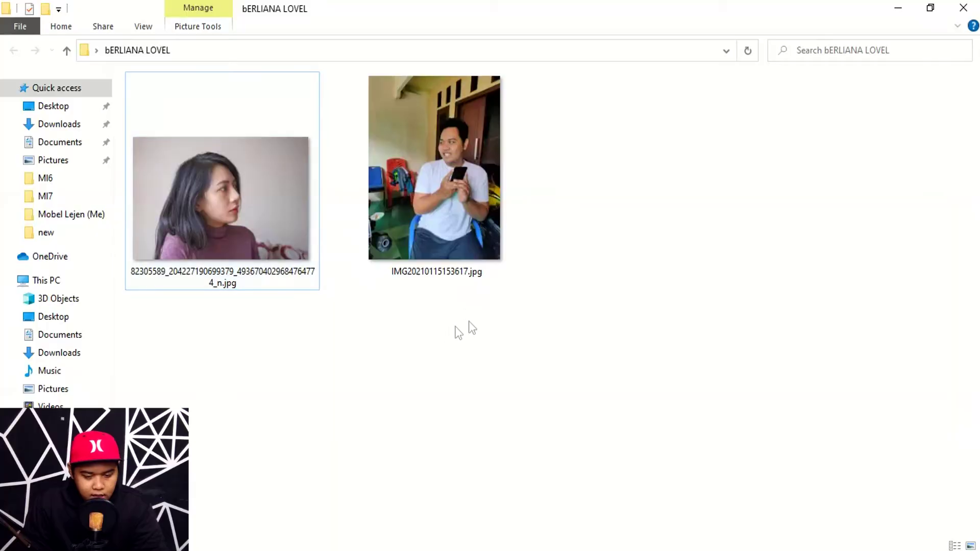
{"action": "right_click", "coordinate": [452, 340]}
{"action": "left_click", "coordinate": [536, 402]}
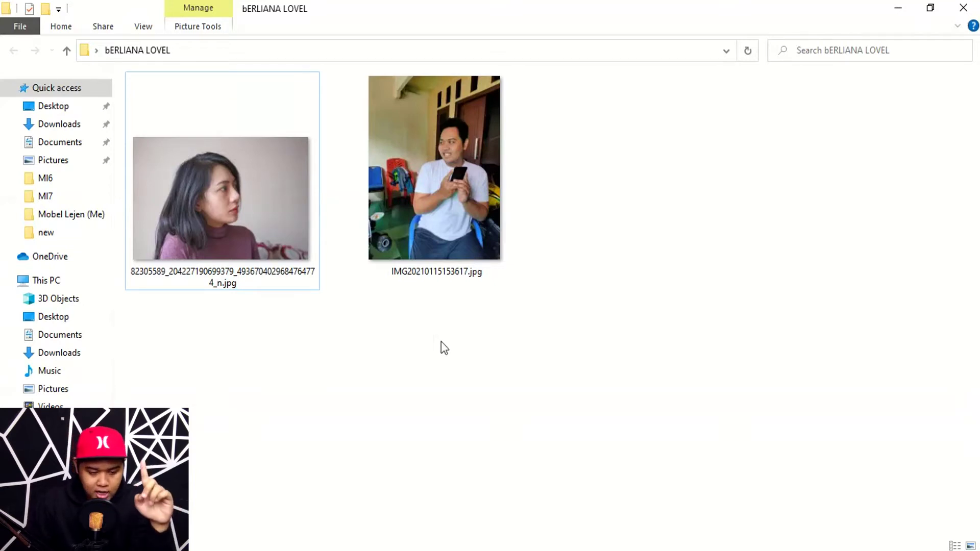
{"action": "left_click", "coordinate": [244, 204]}
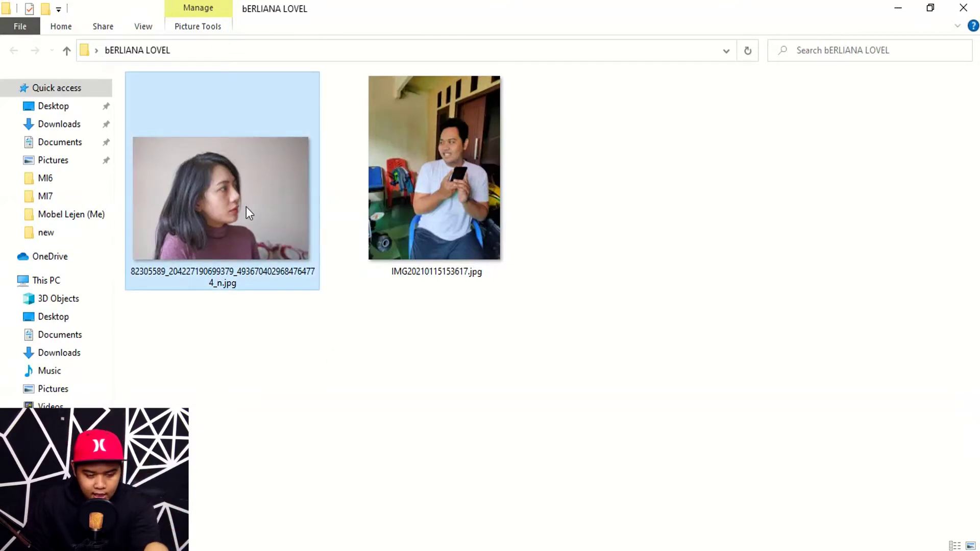
{"action": "right_click", "coordinate": [248, 236]}
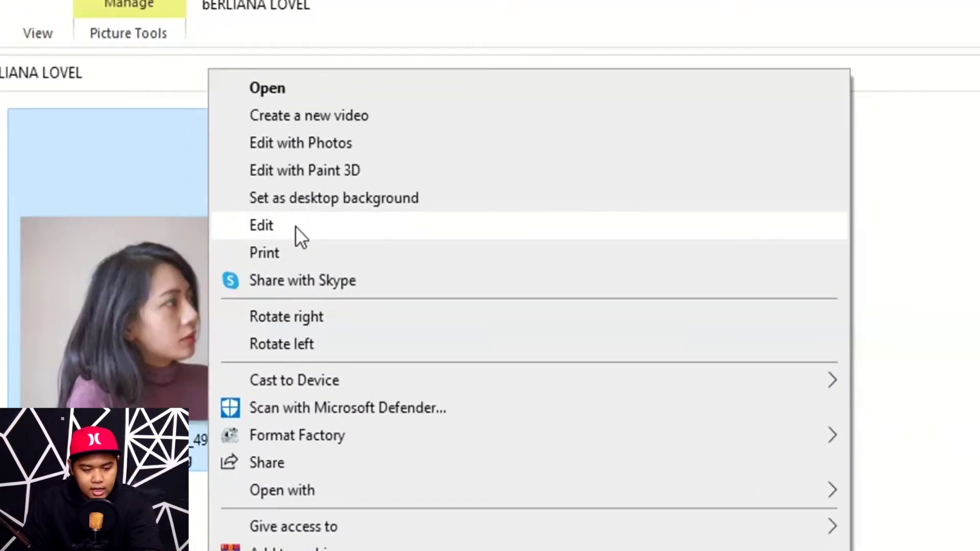
{"action": "left_click", "coordinate": [296, 226]}
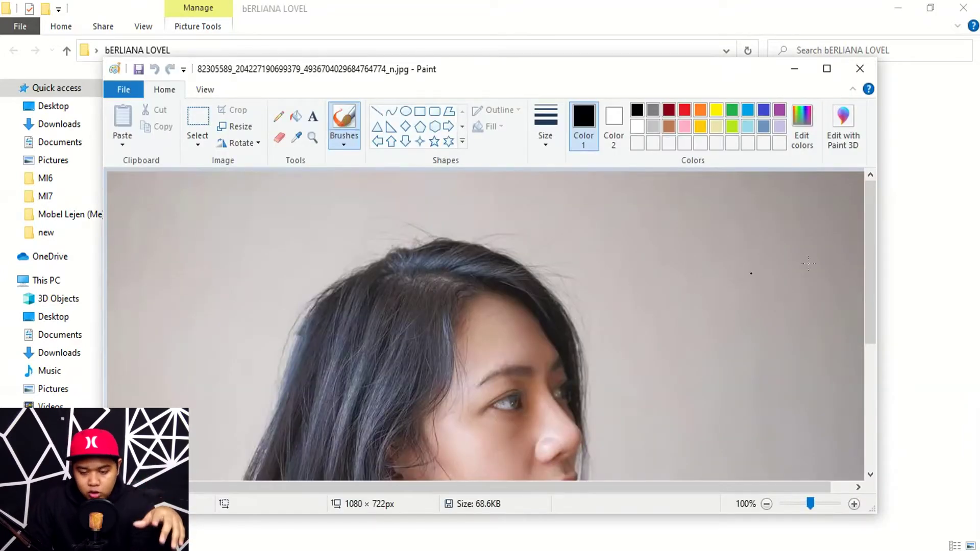
- Re-save the woman's photo in Paint, close Paint, and reselect it in the refreshed folder
{"action": "mouse_move", "coordinate": [871, 197]}
{"action": "left_mouse_down"}
{"action": "mouse_move", "coordinate": [873, 358]}
{"action": "mouse_move", "coordinate": [874, 216]}
{"action": "mouse_move", "coordinate": [876, 267]}
{"action": "mouse_move", "coordinate": [878, 237]}
{"action": "left_mouse_up"}
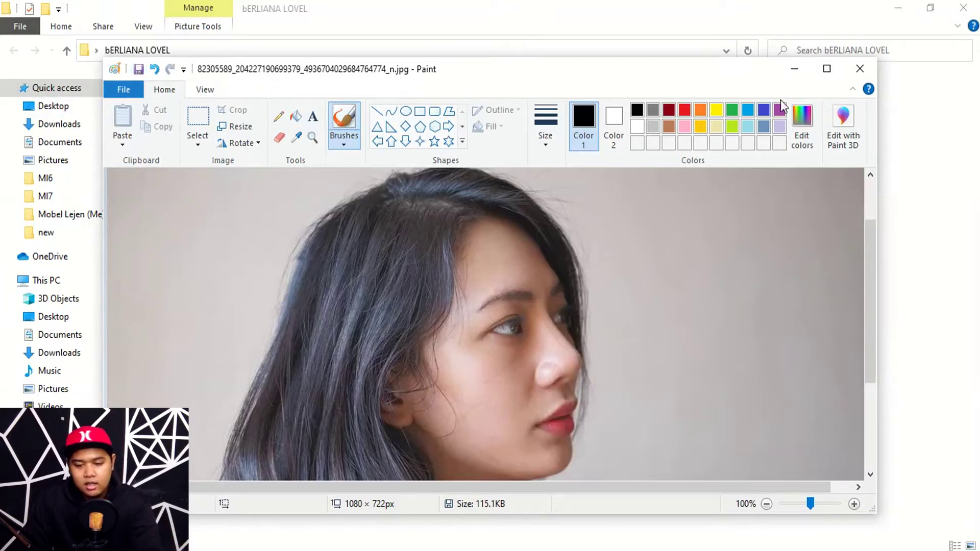
{"action": "left_click", "coordinate": [860, 67]}
{"action": "right_click", "coordinate": [393, 299]}
{"action": "left_click", "coordinate": [416, 359]}
{"action": "left_click", "coordinate": [225, 217]}
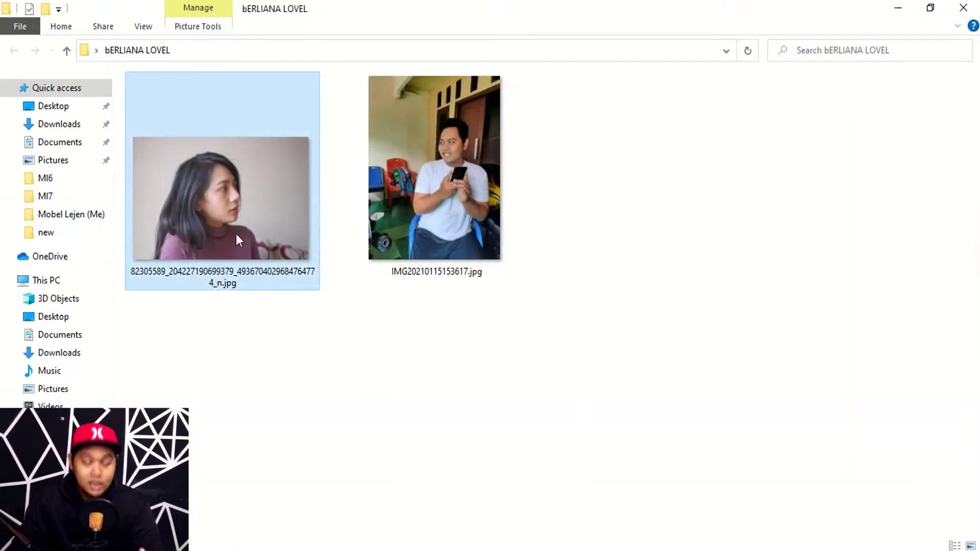
- Drag the woman's photo into Photoshop's empty workspace to open it
{"action": "left_click_drag", "start_coordinate": [232, 203], "coordinate": [128, 510]}
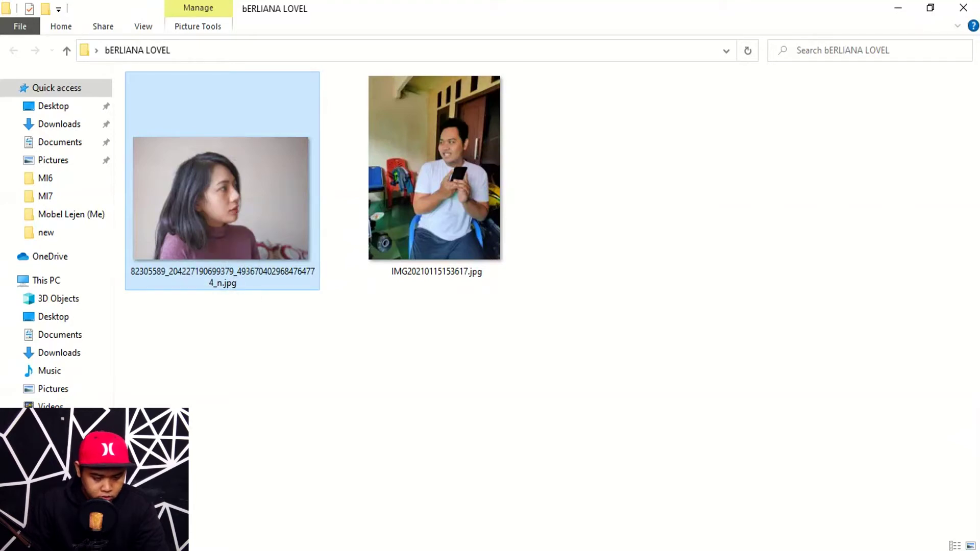
{"action": "left_click_drag", "start_coordinate": [127, 510], "coordinate": [405, 281]}
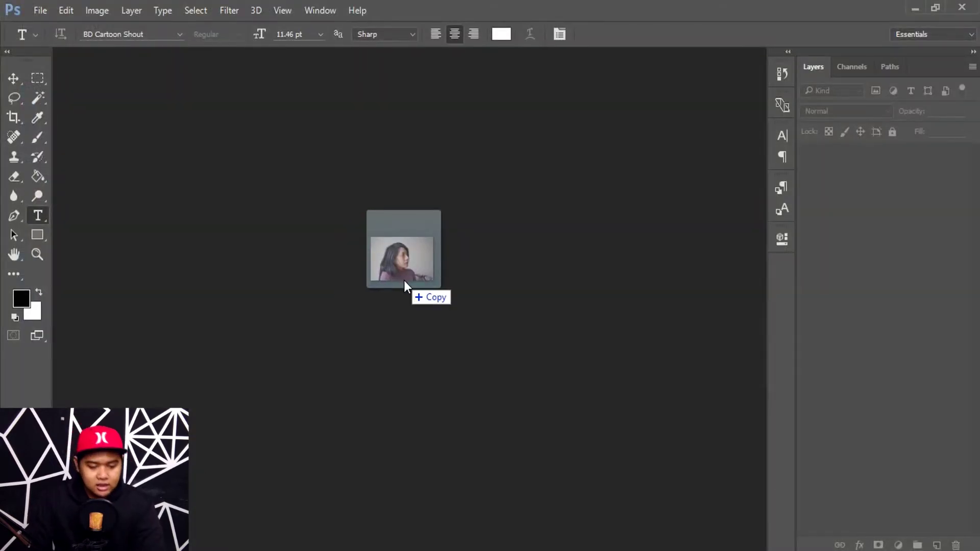
{"action": "left_click_drag", "start_coordinate": [404, 281], "coordinate": [410, 288]}
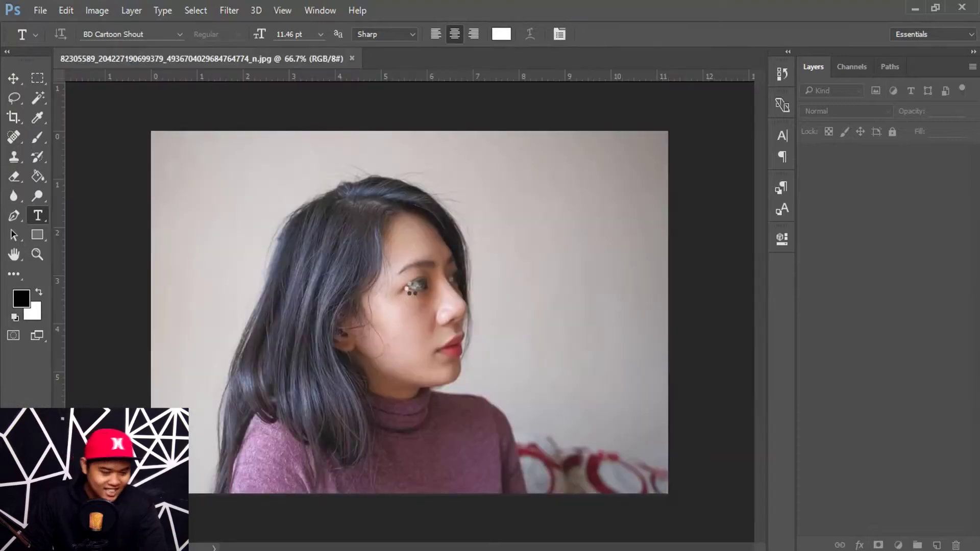
{"action": "scroll", "coordinate": [438, 286], "scroll_direction": "up", "scroll_amount": 1}
{"action": "scroll", "coordinate": [449, 287], "scroll_direction": "up", "scroll_amount": 1}
{"action": "scroll", "coordinate": [463, 291], "scroll_direction": "up", "scroll_amount": 1}
{"action": "scroll", "coordinate": [465, 297], "scroll_direction": "up", "scroll_amount": 1}
{"action": "scroll", "coordinate": [466, 299], "scroll_direction": "down", "scroll_amount": 3}
{"action": "scroll", "coordinate": [466, 298], "scroll_direction": "down", "scroll_amount": 2}
{"action": "scroll", "coordinate": [465, 298], "scroll_direction": "up", "scroll_amount": 1}
{"action": "scroll", "coordinate": [465, 298], "scroll_direction": "up", "scroll_amount": 1}
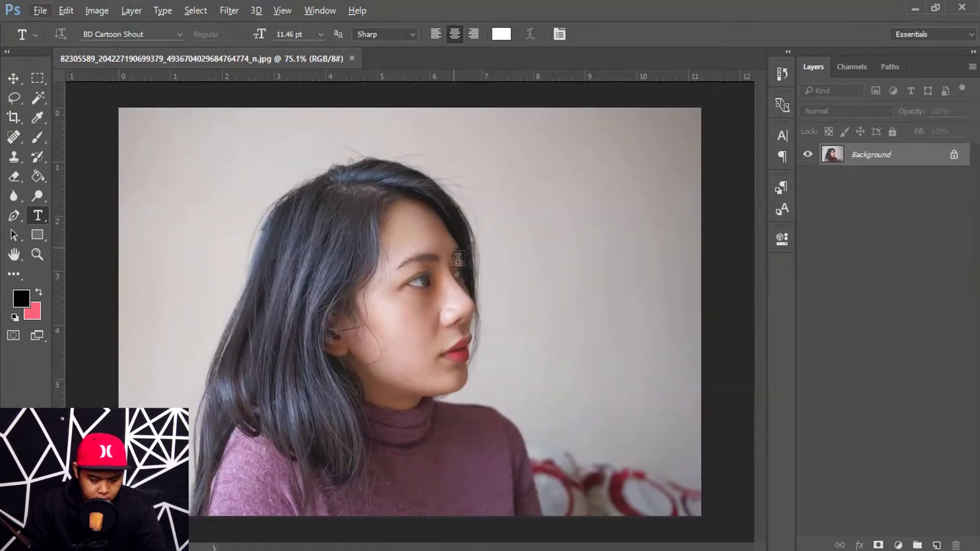
{"action": "scroll", "coordinate": [451, 261], "scroll_direction": "up", "scroll_amount": 3}
{"action": "scroll", "coordinate": [449, 262], "scroll_direction": "up", "scroll_amount": 2}
{"action": "scroll", "coordinate": [449, 267], "scroll_direction": "down", "scroll_amount": 2}
{"action": "scroll", "coordinate": [449, 263], "scroll_direction": "down", "scroll_amount": 3}
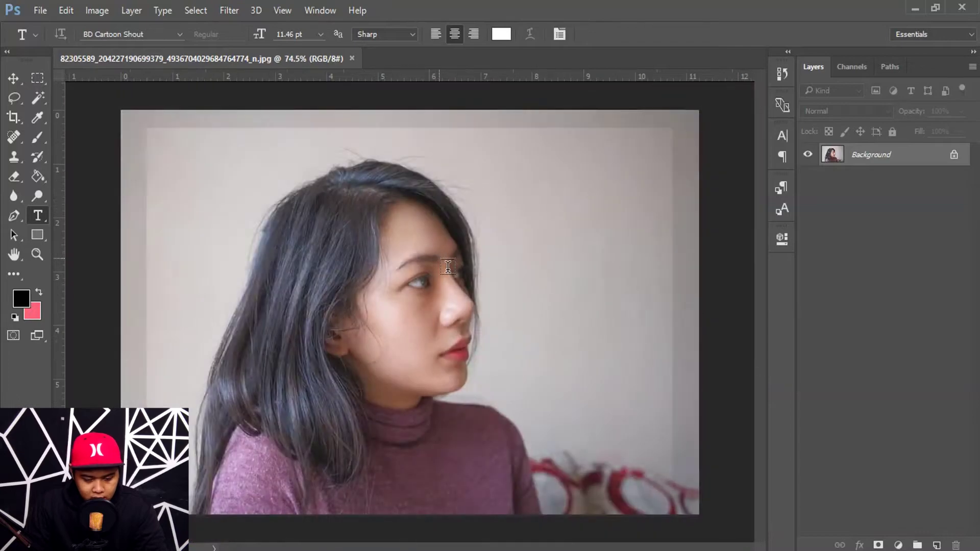
{"action": "scroll", "coordinate": [448, 266], "scroll_direction": "down", "scroll_amount": 1}
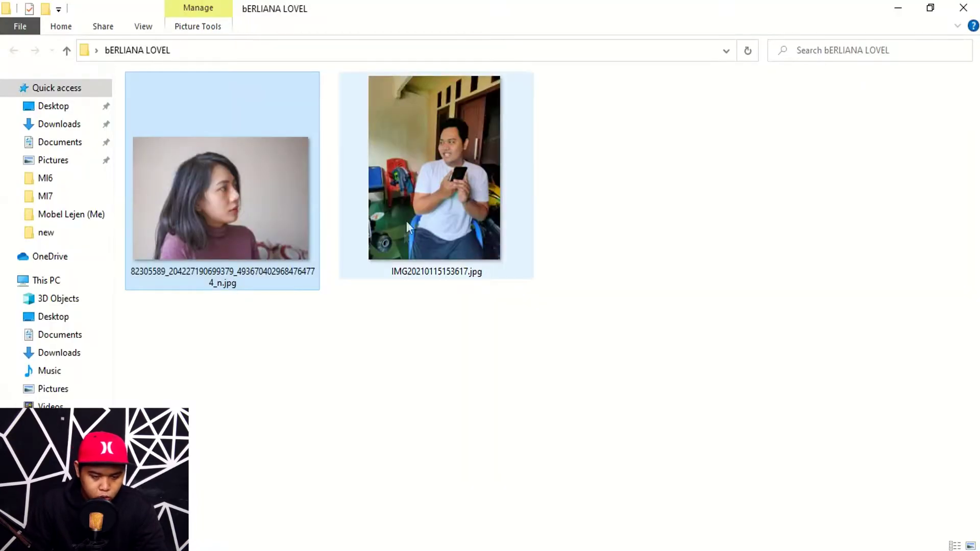
- Refresh the folder and open IMG20210115153617.jpg in Photoshop as a second document
{"action": "left_click", "coordinate": [407, 222]}
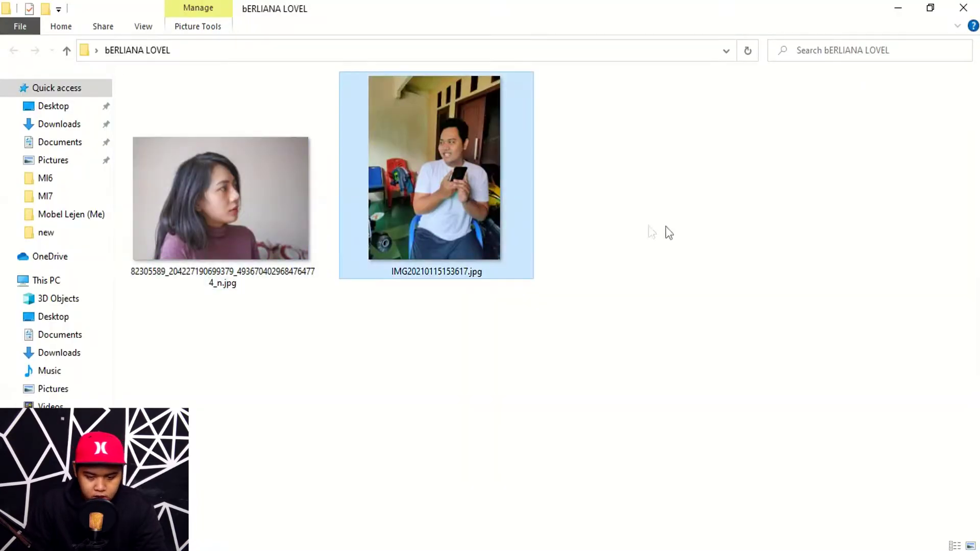
{"action": "right_click", "coordinate": [655, 169]}
{"action": "left_click", "coordinate": [691, 230]}
{"action": "mouse_move", "coordinate": [411, 131]}
{"action": "left_mouse_down"}
{"action": "mouse_move", "coordinate": [221, 465]}
{"action": "mouse_move", "coordinate": [153, 531]}
{"action": "left_mouse_up"}
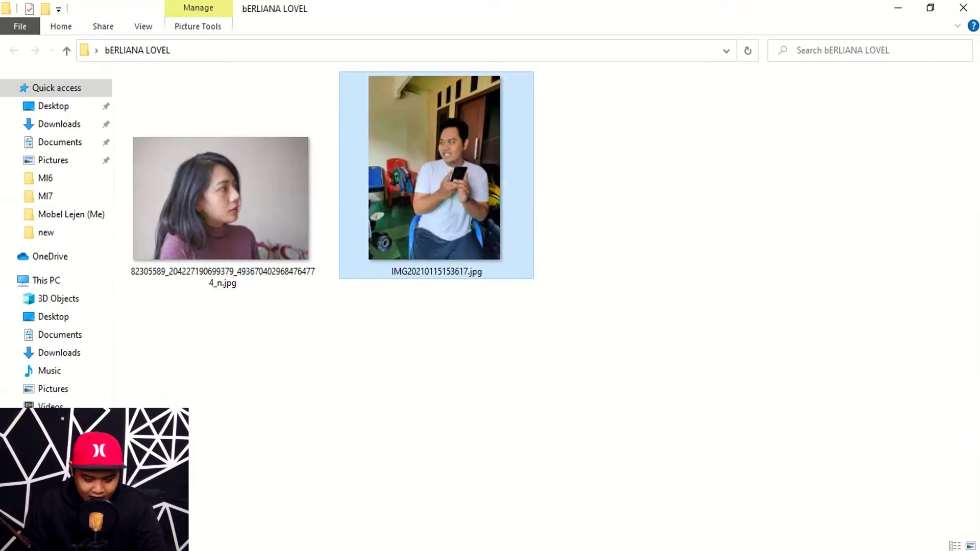
{"action": "left_click_drag", "start_coordinate": [556, 316], "coordinate": [413, 108]}
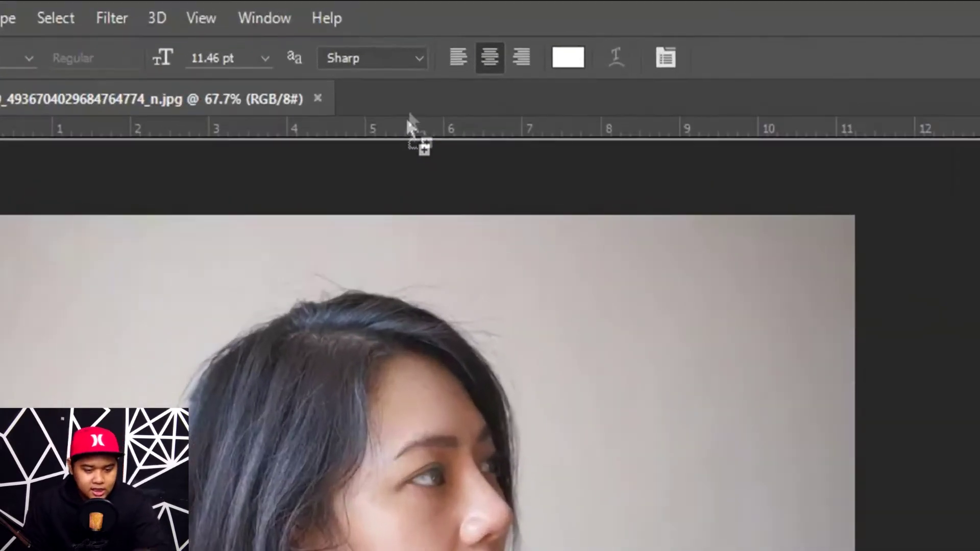
{"action": "left_click_drag", "start_coordinate": [412, 105], "coordinate": [415, 102]}
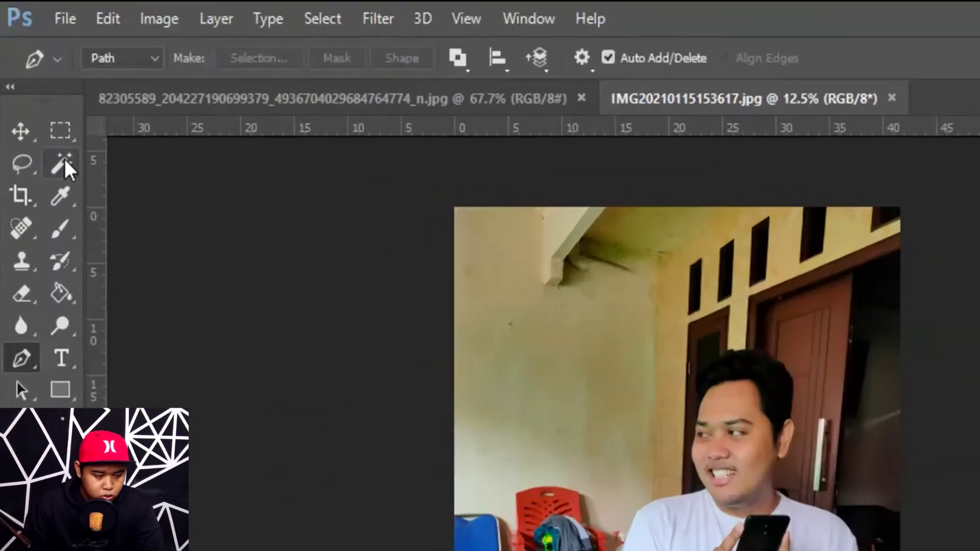
- Switch from the selection tools to the Pen tool in Path mode
{"action": "left_click", "coordinate": [40, 96]}
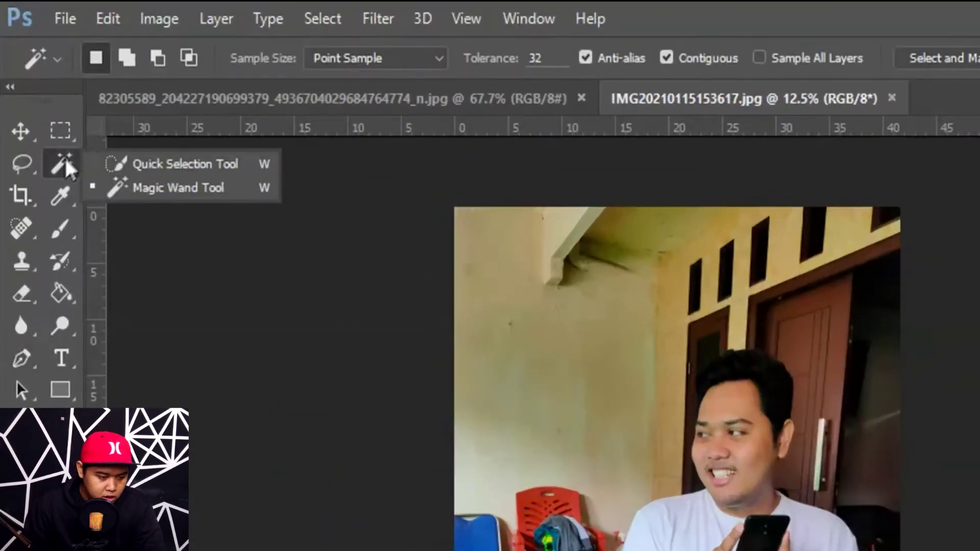
{"action": "left_click", "coordinate": [109, 171]}
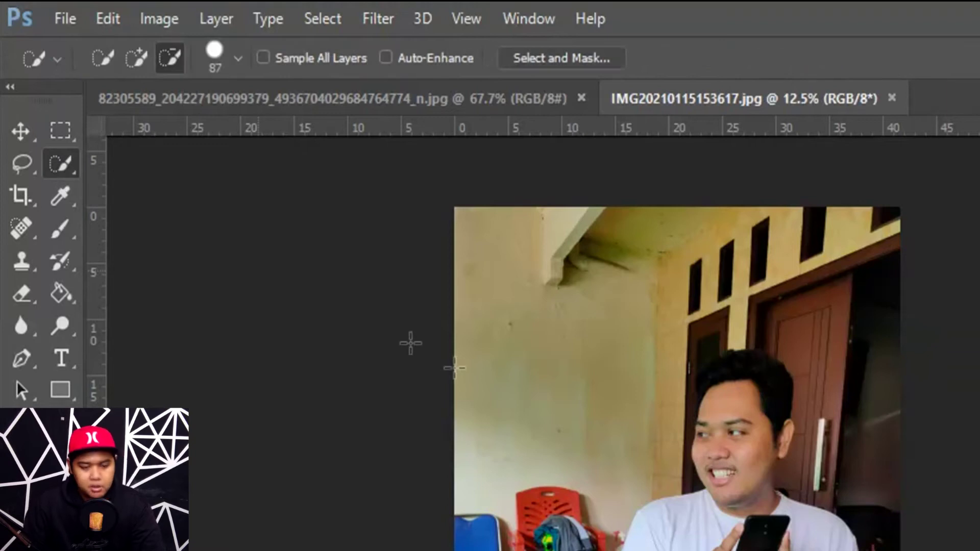
{"action": "left_click", "coordinate": [169, 66]}
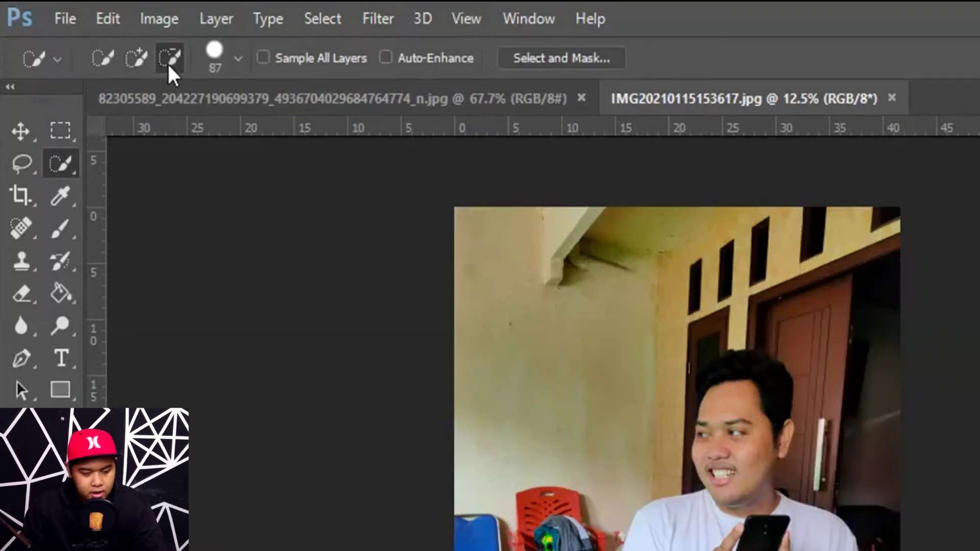
{"action": "left_click", "coordinate": [35, 358]}
{"action": "scroll", "coordinate": [399, 447], "scroll_direction": "up", "scroll_amount": 3}
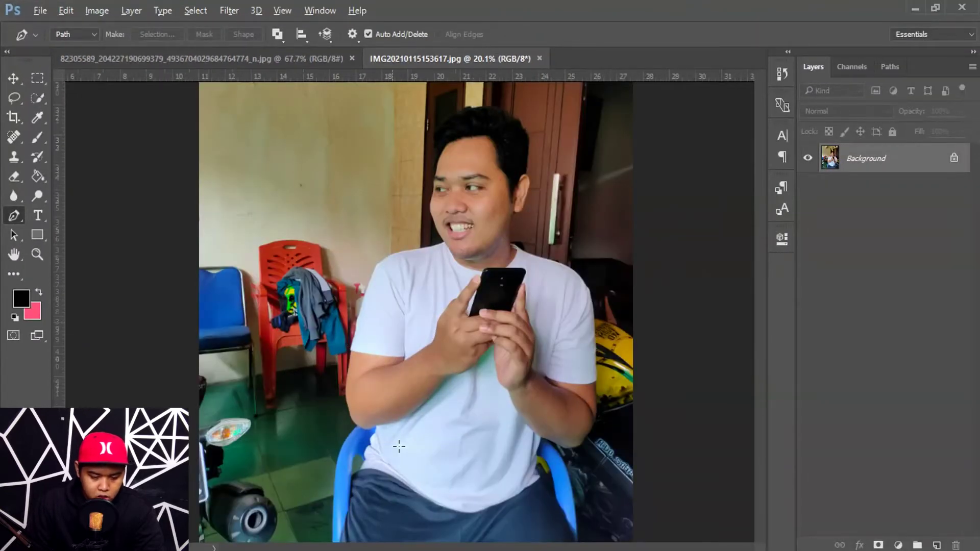
{"action": "scroll", "coordinate": [399, 447], "scroll_direction": "up", "scroll_amount": 5}
{"action": "scroll", "coordinate": [399, 447], "scroll_direction": "down", "scroll_amount": 2}
{"action": "scroll", "coordinate": [399, 446], "scroll_direction": "down", "scroll_amount": 2}
{"action": "scroll", "coordinate": [399, 447], "scroll_direction": "down", "scroll_amount": 2}
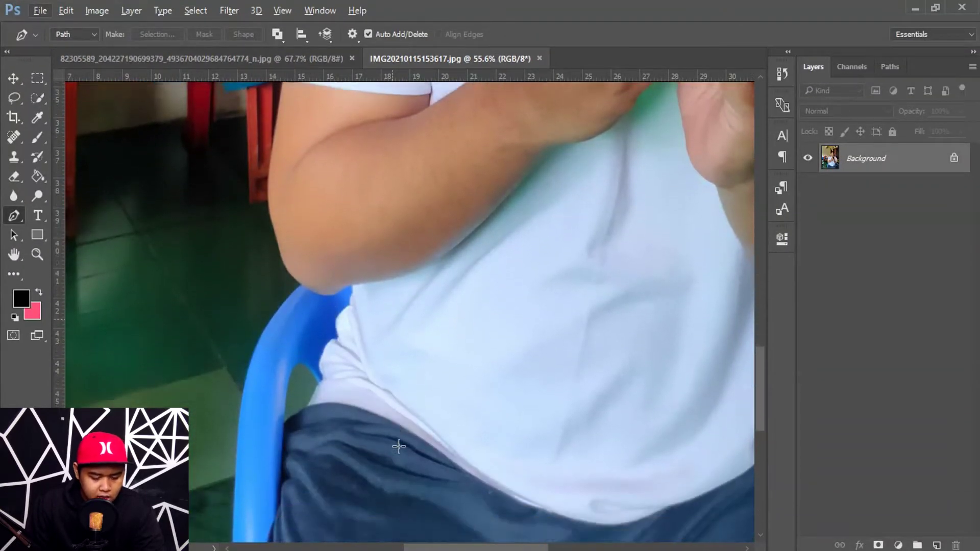
{"action": "scroll", "coordinate": [400, 447], "scroll_direction": "down", "scroll_amount": 2}
{"action": "scroll", "coordinate": [425, 389], "scroll_direction": "down", "scroll_amount": 2}
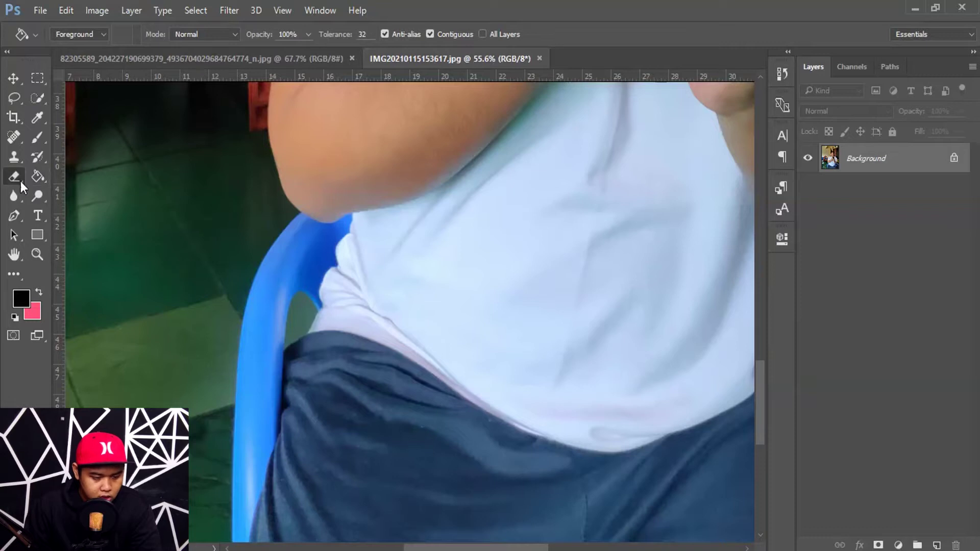
{"action": "left_click", "coordinate": [14, 216]}
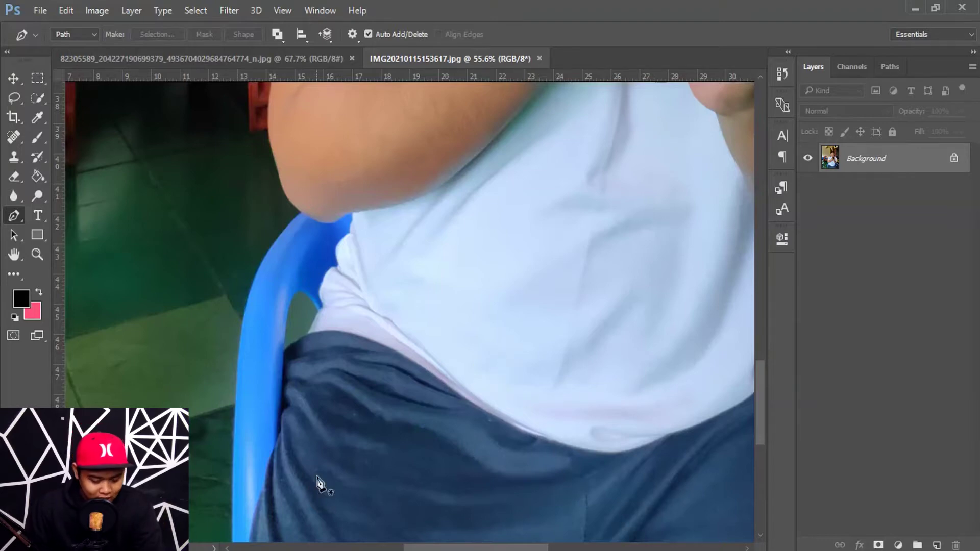
- Zoom in where the man's dark shorts meet the blue chair to begin the path
{"action": "scroll", "coordinate": [295, 493], "scroll_direction": "up", "scroll_amount": 2}
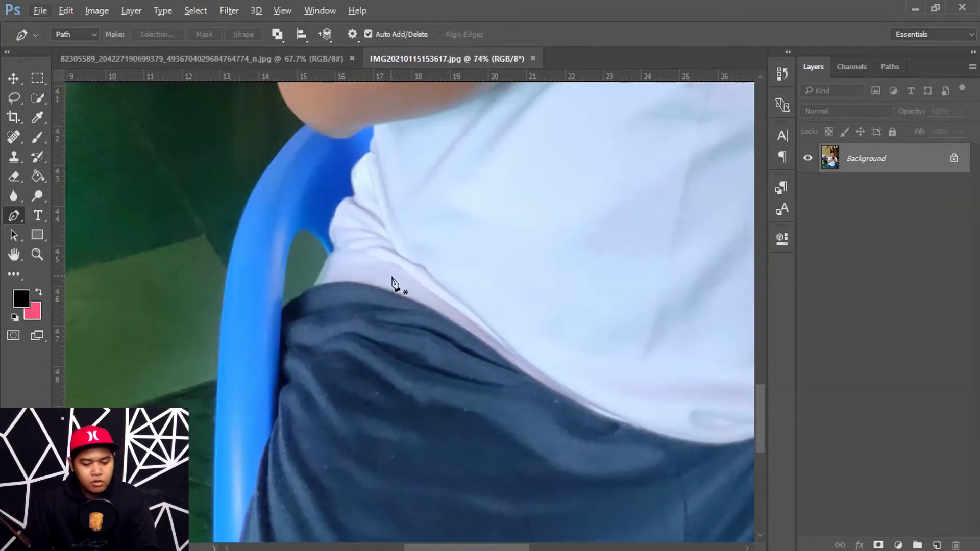
{"action": "scroll", "coordinate": [393, 284], "scroll_direction": "down", "scroll_amount": 3}
{"action": "scroll", "coordinate": [357, 293], "scroll_direction": "down", "scroll_amount": 3}
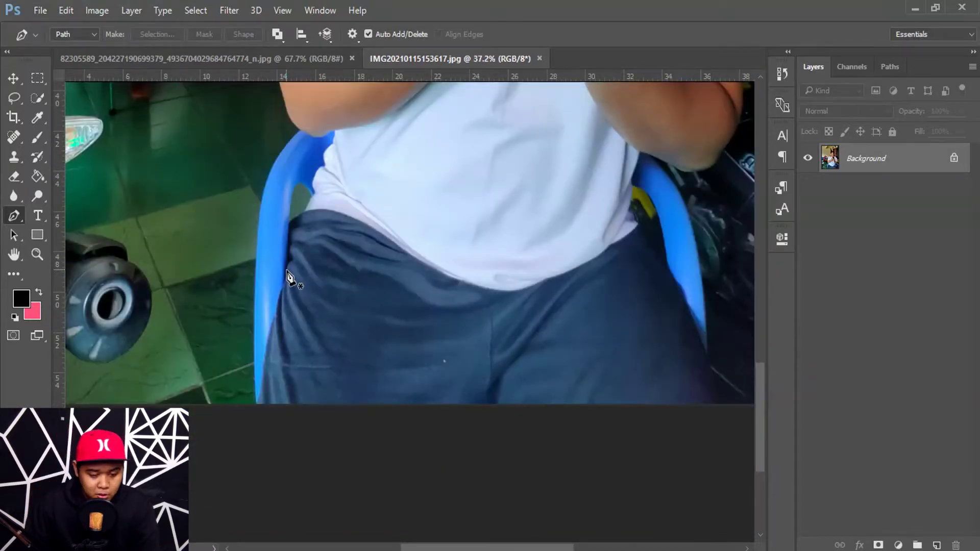
{"action": "scroll", "coordinate": [287, 277], "scroll_direction": "down", "scroll_amount": 2, "text": "alt"}
{"action": "scroll", "coordinate": [288, 277], "scroll_direction": "up", "scroll_amount": 2, "text": "alt"}
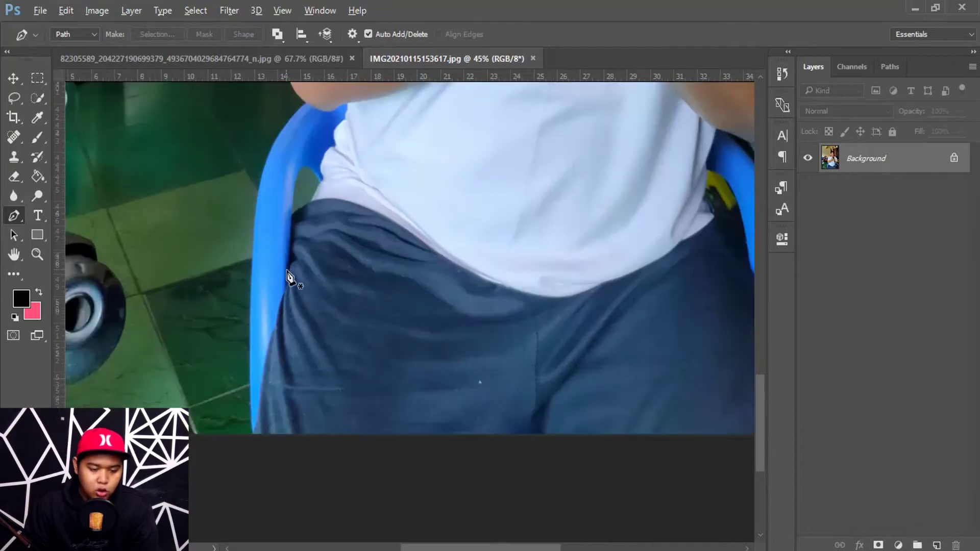
{"action": "scroll", "coordinate": [287, 278], "scroll_direction": "down", "scroll_amount": 1, "text": "alt"}
{"action": "scroll", "coordinate": [288, 277], "scroll_direction": "down", "scroll_amount": 3, "text": "alt"}
{"action": "scroll", "coordinate": [287, 278], "scroll_direction": "up", "scroll_amount": 3, "text": "alt"}
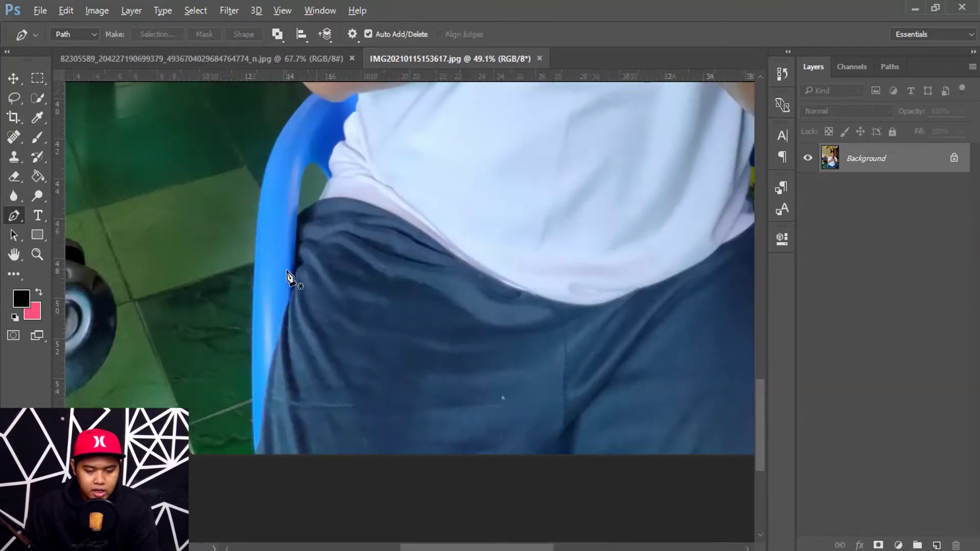
{"action": "scroll", "coordinate": [288, 278], "scroll_direction": "down", "scroll_amount": 2, "text": "alt"}
{"action": "scroll", "coordinate": [311, 413], "scroll_direction": "up", "scroll_amount": 2, "text": "alt"}
{"action": "scroll", "coordinate": [289, 383], "scroll_direction": "up", "scroll_amount": 2, "text": "alt"}
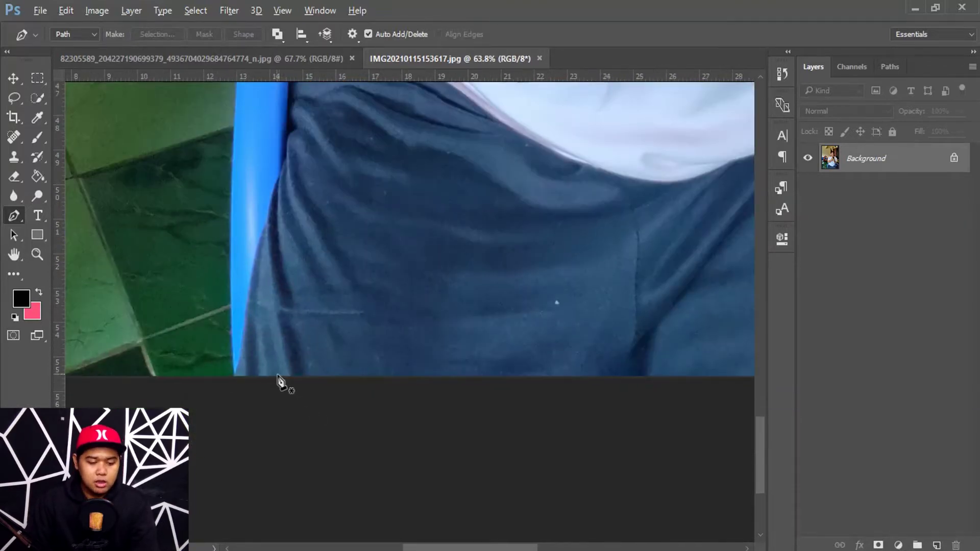
{"action": "scroll", "coordinate": [281, 383], "scroll_direction": "up", "scroll_amount": 2, "text": "alt"}
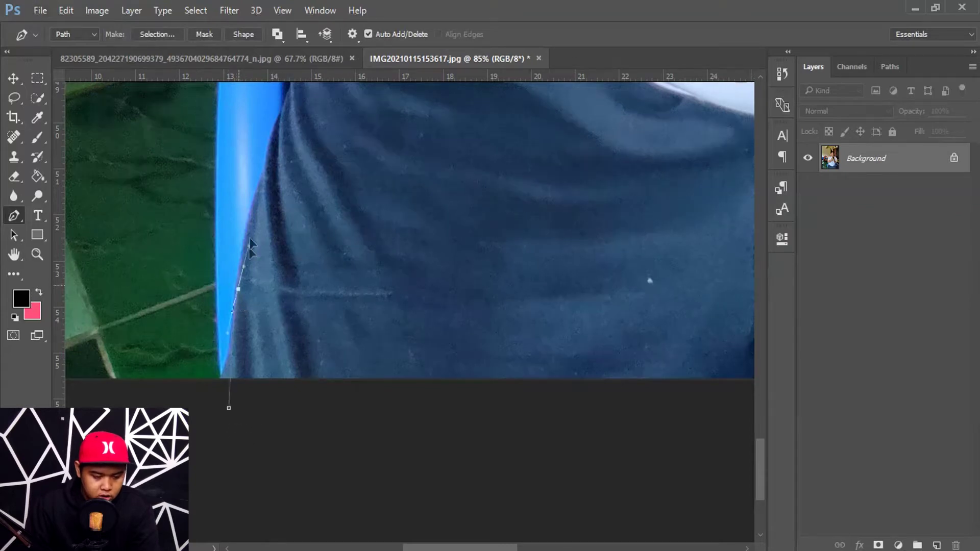
- Add curved Pen anchors along the shirt edge and around the man's arm
{"action": "left_click_drag", "start_coordinate": [315, 229], "coordinate": [325, 504]}
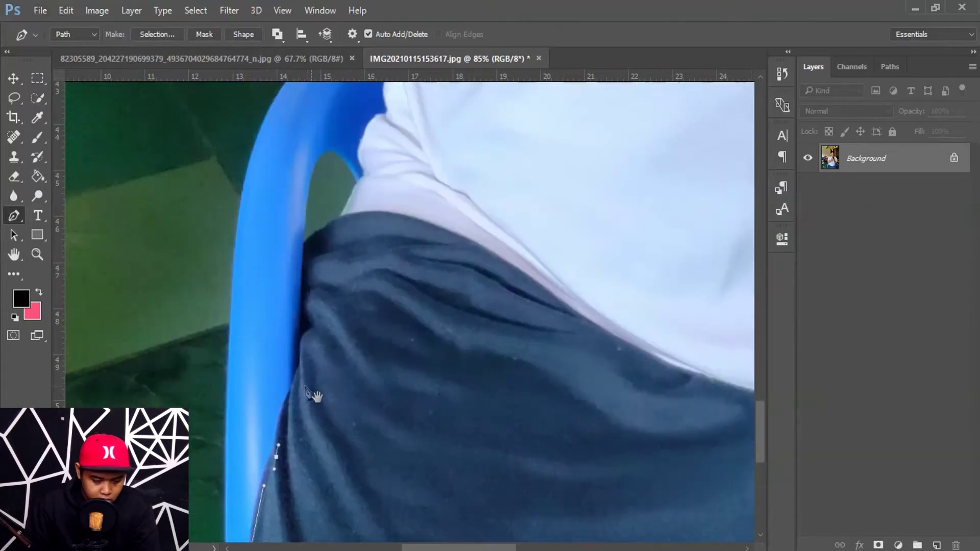
{"action": "left_click_drag", "start_coordinate": [370, 188], "coordinate": [228, 352]}
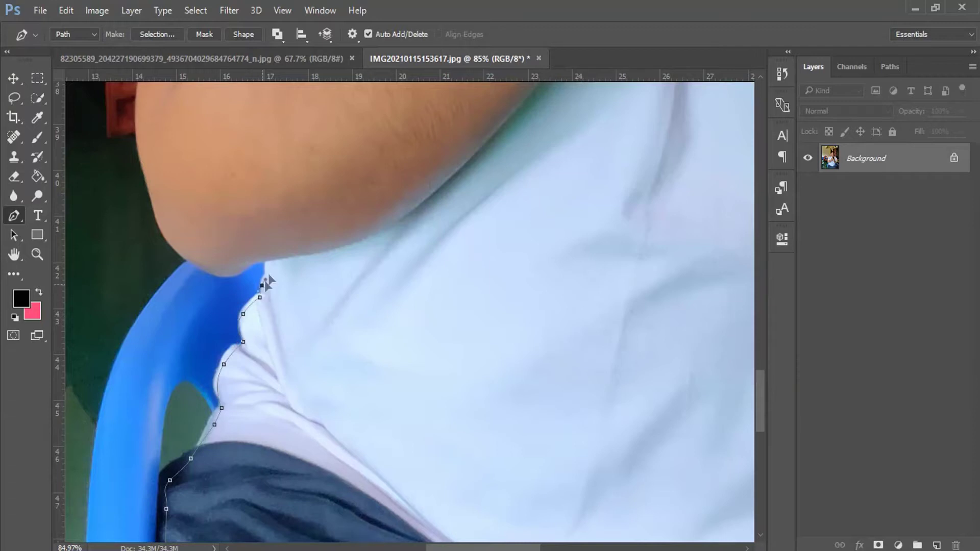
{"action": "scroll", "coordinate": [266, 281], "scroll_direction": "up", "scroll_amount": 5, "text": "alt"}
{"action": "left_click_drag", "start_coordinate": [569, 335], "coordinate": [539, 357]}
{"action": "left_click_drag", "start_coordinate": [371, 149], "coordinate": [363, 116]}
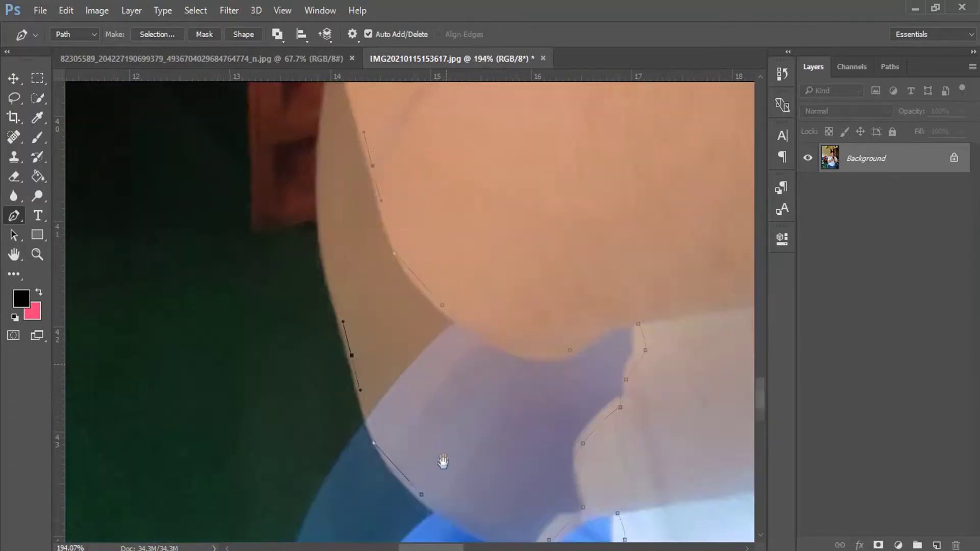
{"action": "scroll", "coordinate": [438, 460], "scroll_direction": "down", "scroll_amount": 3, "text": "alt"}
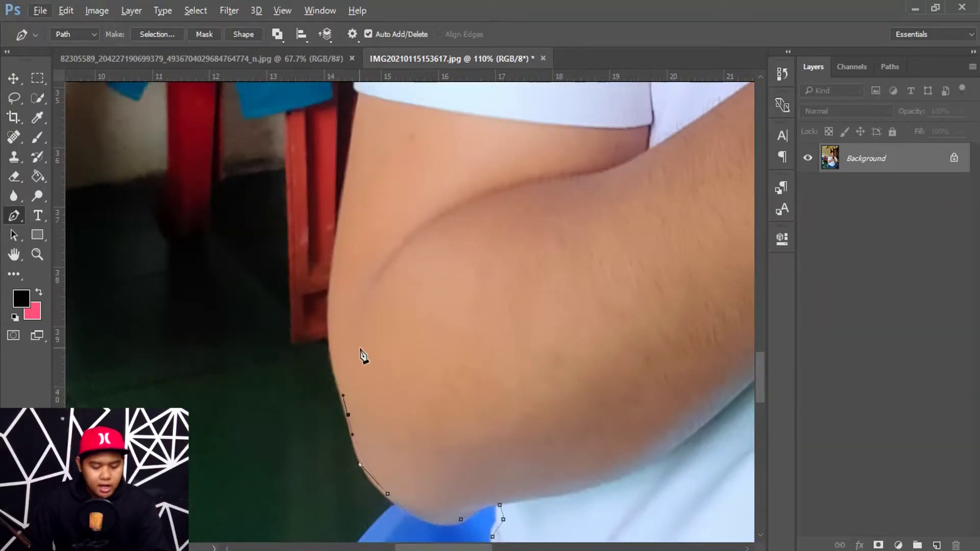
{"action": "scroll", "coordinate": [337, 300], "scroll_direction": "up", "scroll_amount": 2, "text": "alt"}
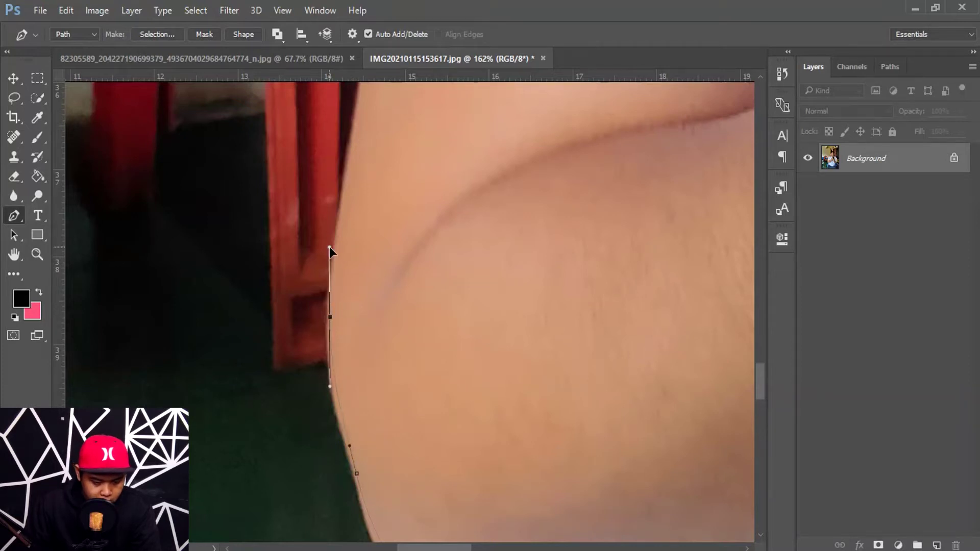
{"action": "left_click_drag", "start_coordinate": [329, 246], "coordinate": [343, 249]}
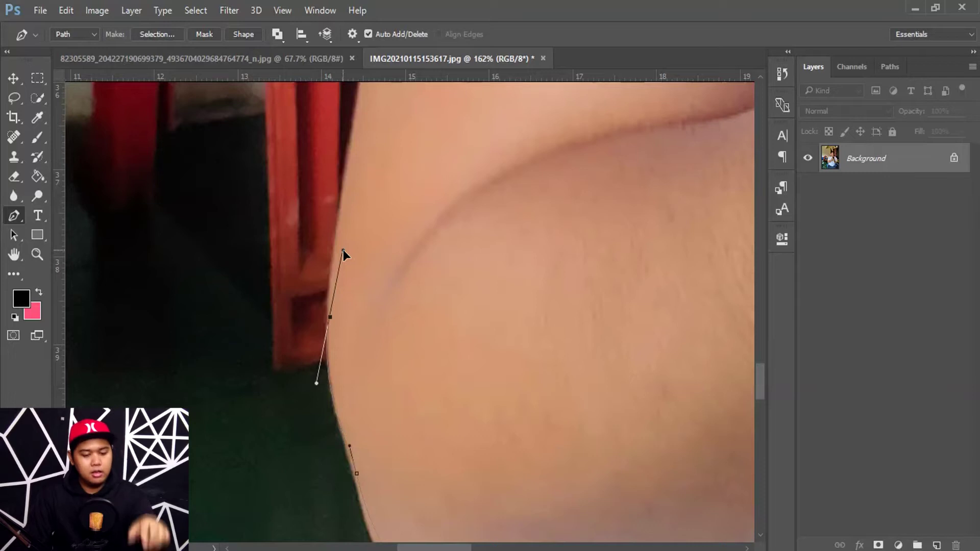
{"action": "left_click_drag", "start_coordinate": [343, 250], "coordinate": [345, 257]}
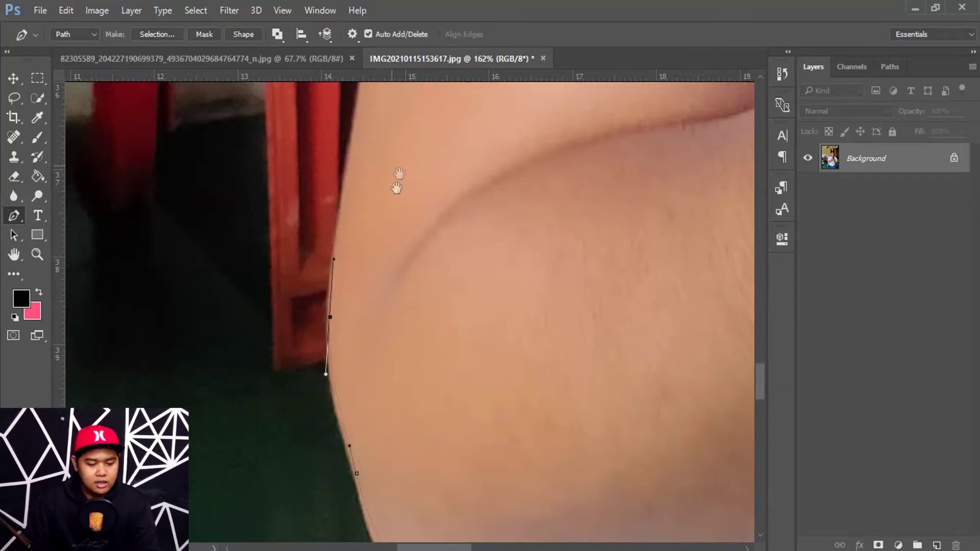
- Pan along the sleeve and upper shirt edge to keep tracing the outline
{"action": "left_click_drag", "start_coordinate": [399, 174], "coordinate": [329, 393]}
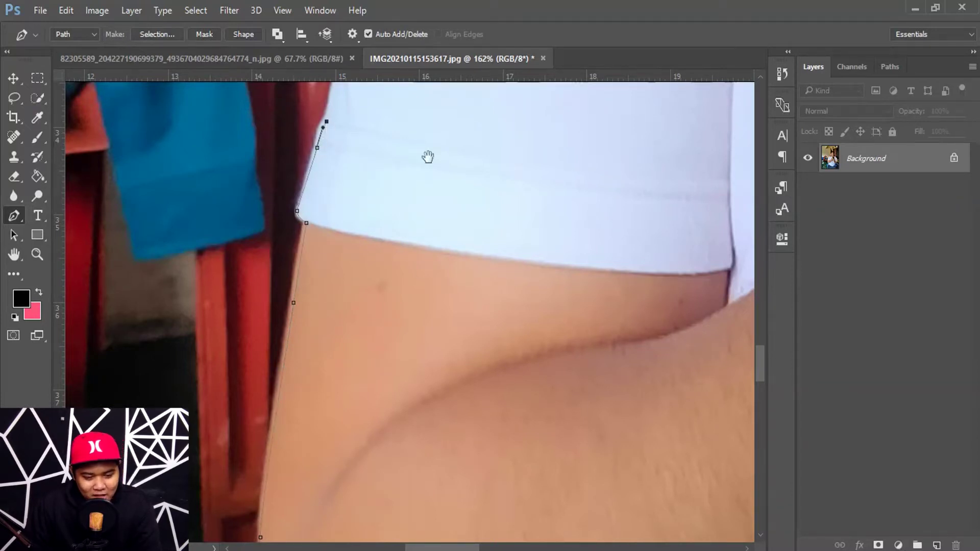
{"action": "left_click_drag", "start_coordinate": [428, 157], "coordinate": [266, 508]}
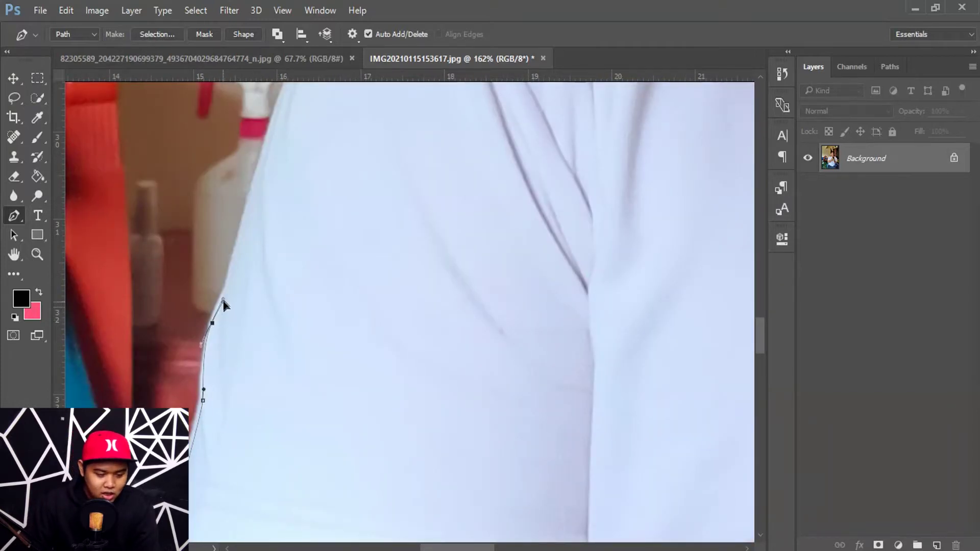
{"action": "left_click_drag", "start_coordinate": [327, 231], "coordinate": [337, 390]}
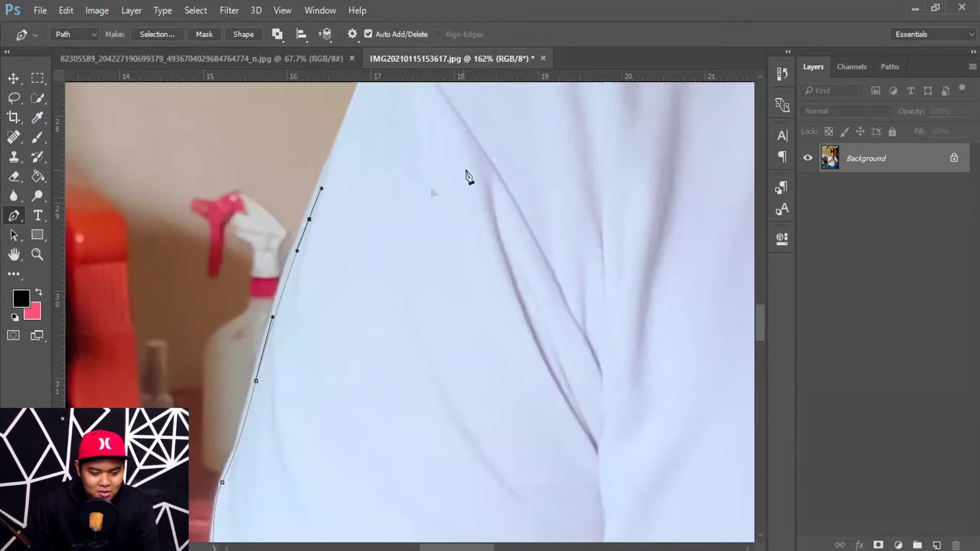
{"action": "left_click_drag", "start_coordinate": [469, 177], "coordinate": [407, 468]}
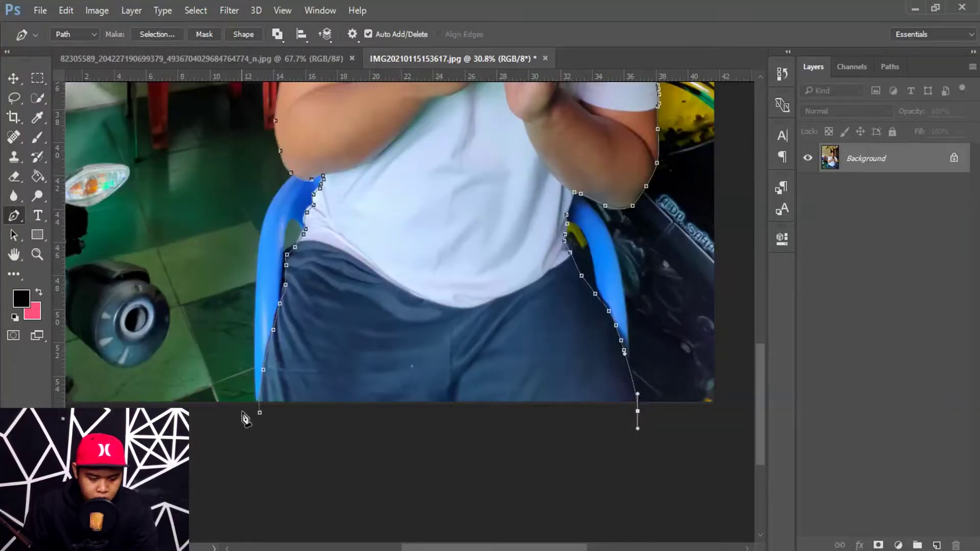
- Close the Pen path and turn it into a selection with feather 0
{"action": "left_click", "coordinate": [260, 413]}
{"action": "right_click", "coordinate": [451, 174]}
{"action": "left_click", "coordinate": [547, 245]}
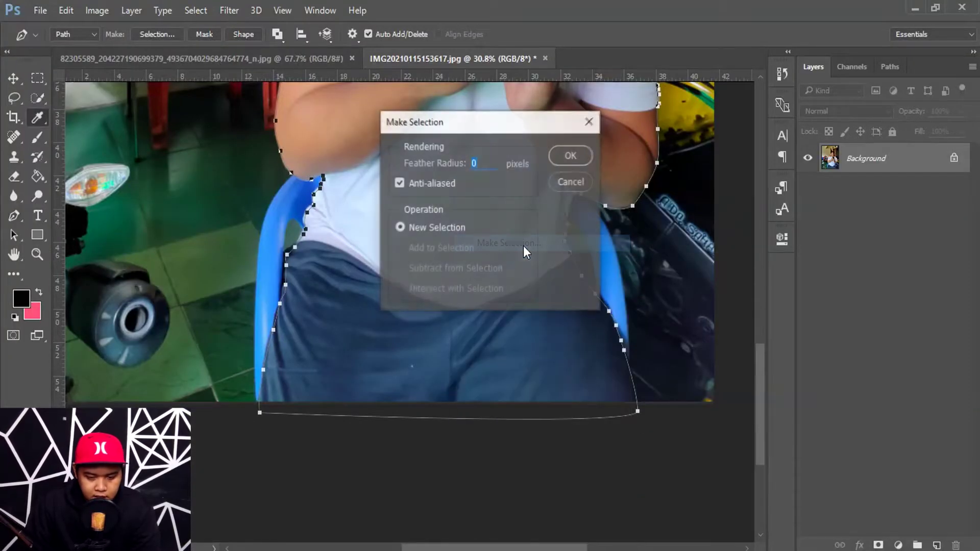
{"action": "left_click", "coordinate": [566, 156]}
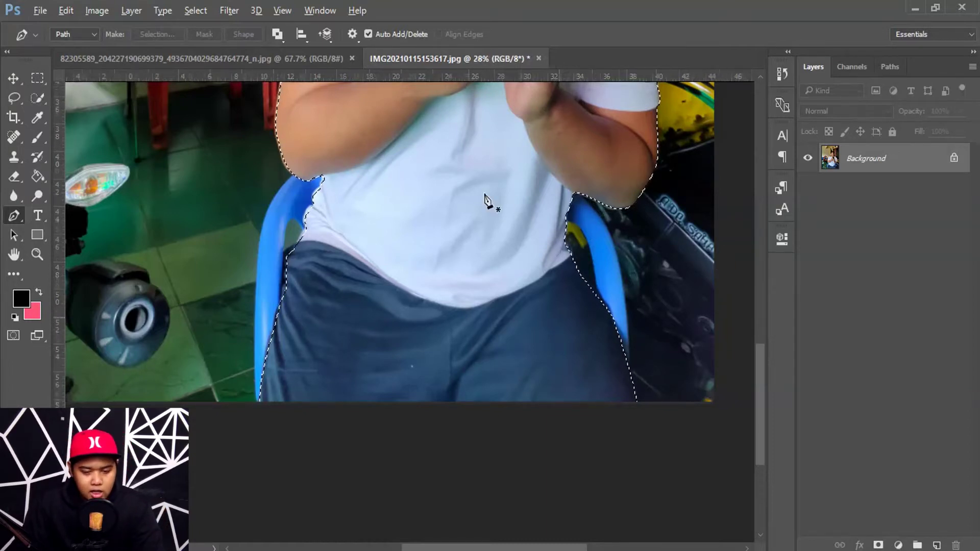
- Fit the photo in view and copy the selected man onto a new Layer 1
{"action": "key", "text": "ctrl+0"}
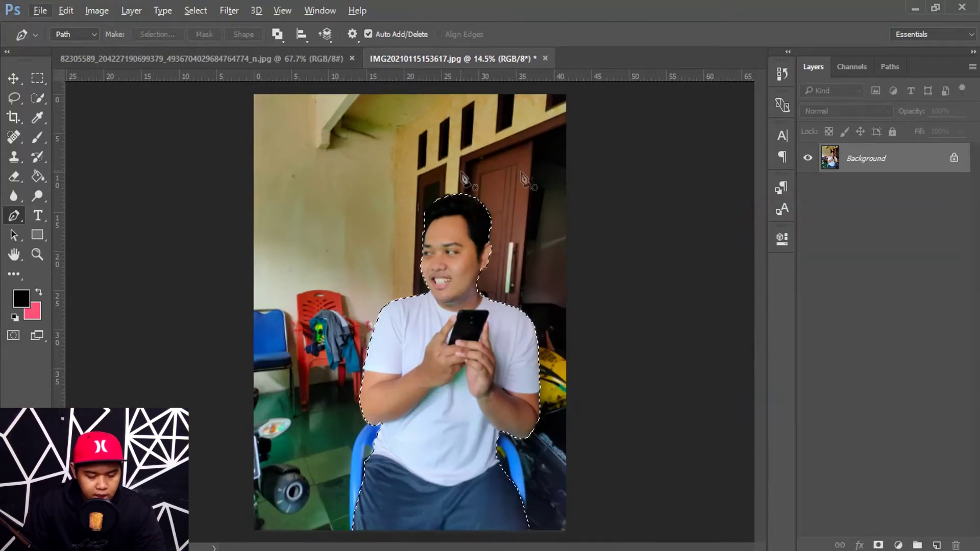
{"action": "key", "text": "ctrl+d"}
{"action": "key", "text": "ctrl+shift+alt+n"}
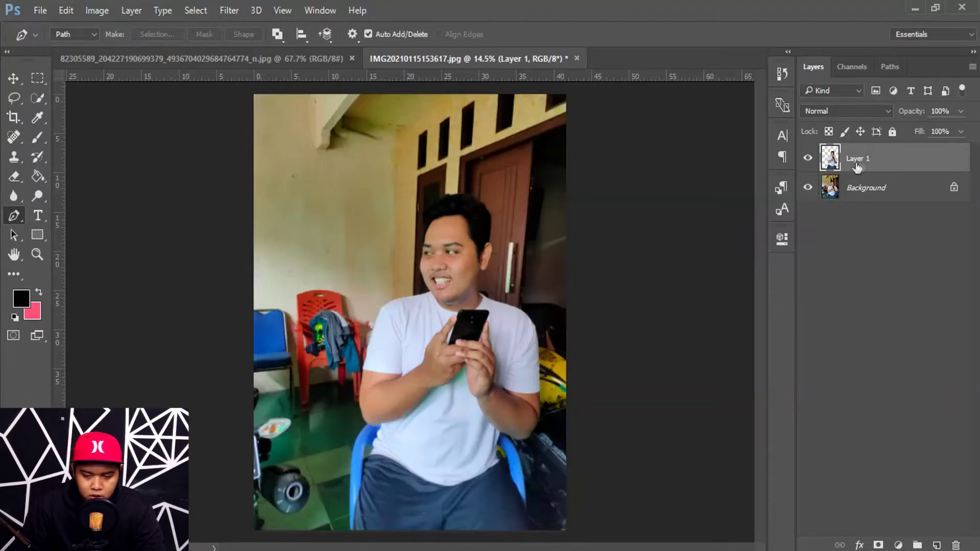
{"action": "left_click", "coordinate": [262, 63]}
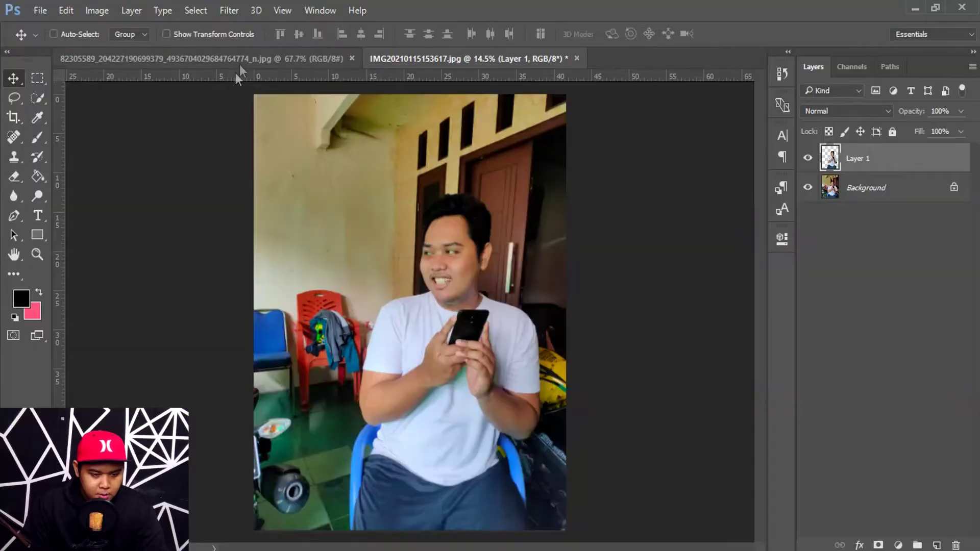
- Bring the woman's 82305589…_n.jpg portrait document to the front
{"action": "left_click", "coordinate": [243, 60]}
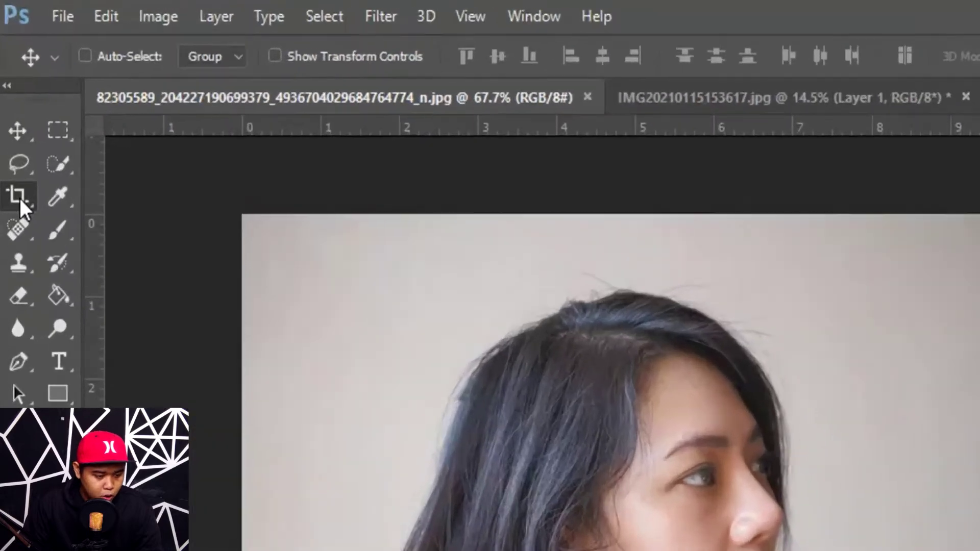
- Try widening the woman's canvas with the Crop tool, then cancel the crop
{"action": "left_click", "coordinate": [15, 118]}
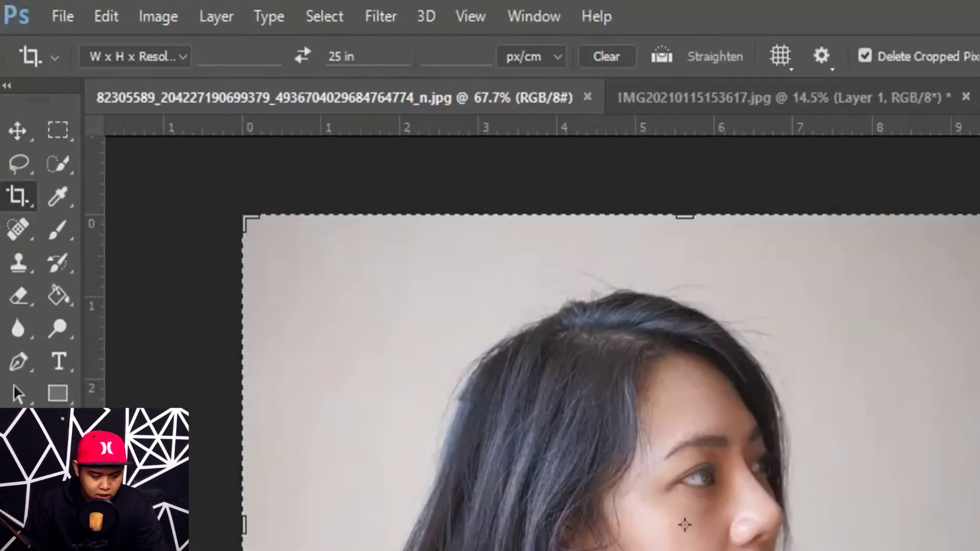
{"action": "left_click_drag", "start_coordinate": [260, 536], "coordinate": [168, 314]}
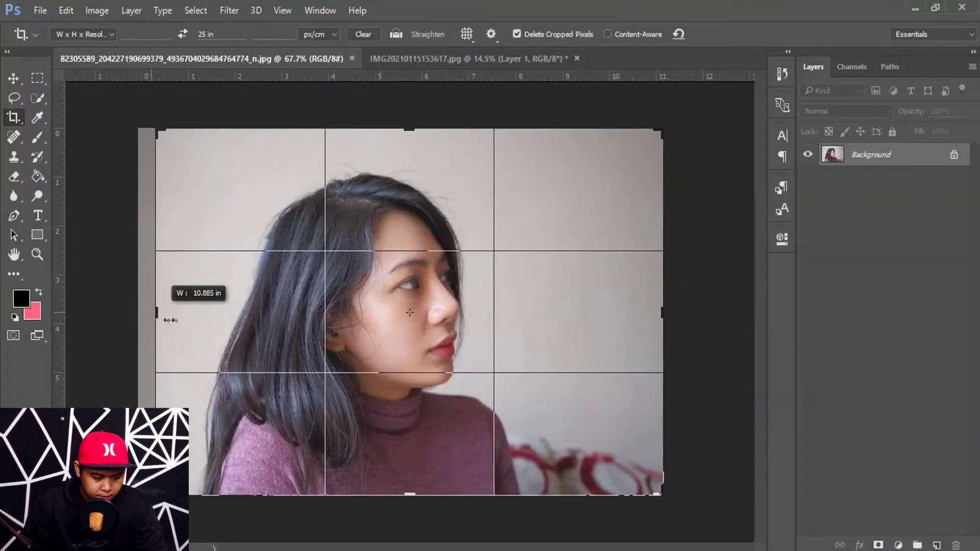
{"action": "left_click_drag", "start_coordinate": [654, 327], "coordinate": [767, 332]}
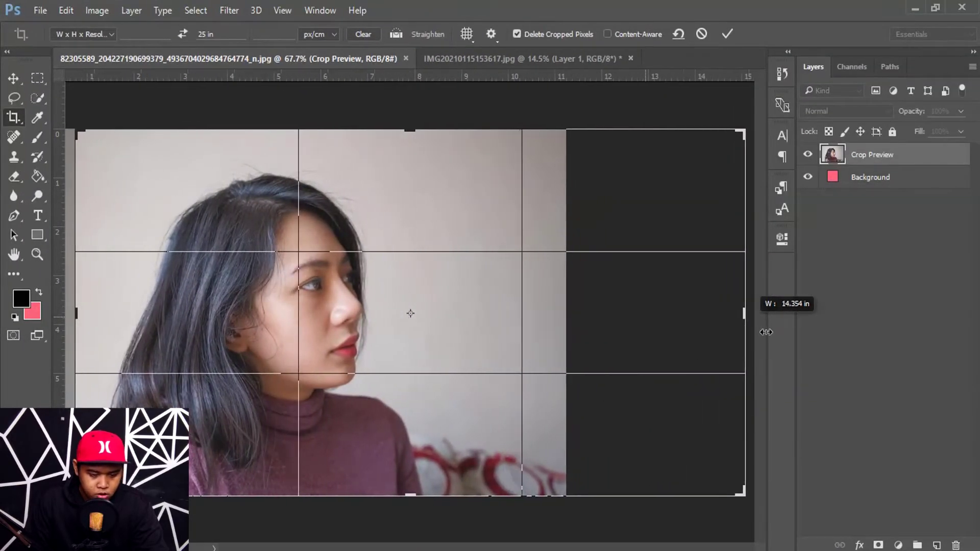
{"action": "left_click_drag", "start_coordinate": [766, 332], "coordinate": [766, 332]}
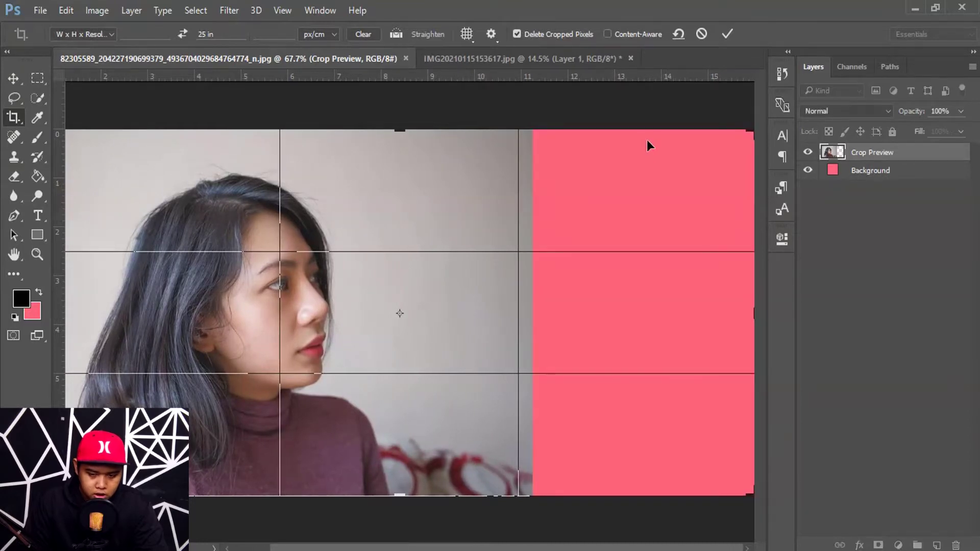
{"action": "left_click", "coordinate": [700, 34]}
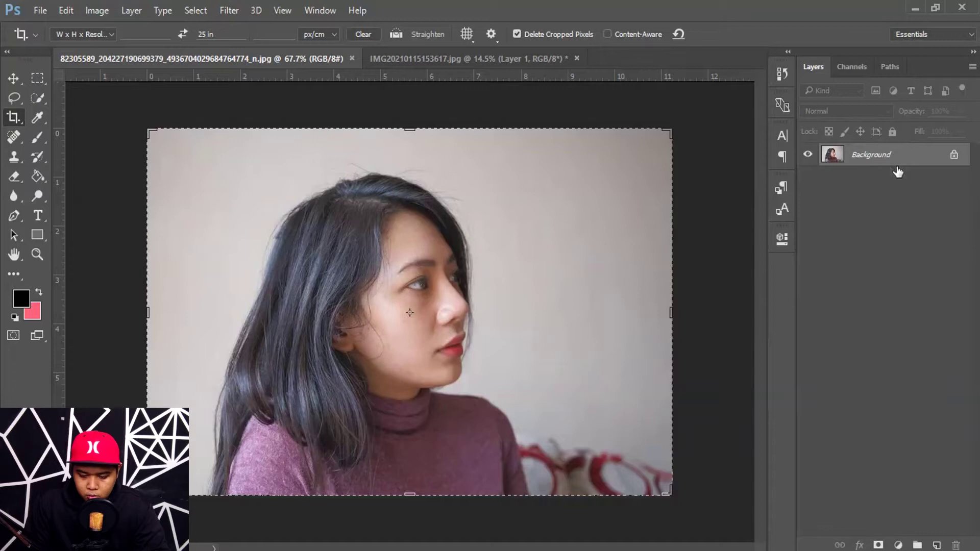
- Add a new layer, unlock the Background as Layer 0, and move Layer 1 beneath it
{"action": "left_click", "coordinate": [937, 546]}
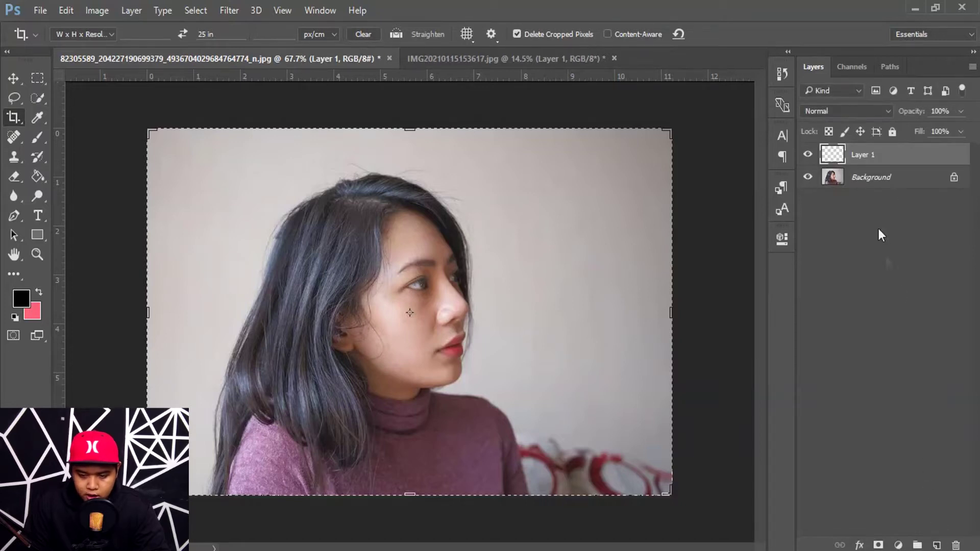
{"action": "left_click_drag", "start_coordinate": [884, 179], "coordinate": [934, 190]}
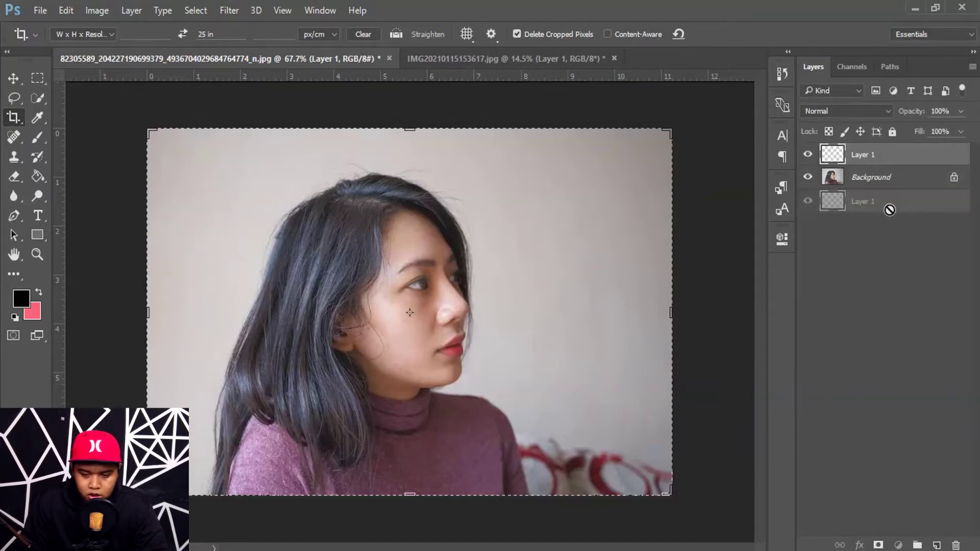
{"action": "left_click", "coordinate": [953, 178]}
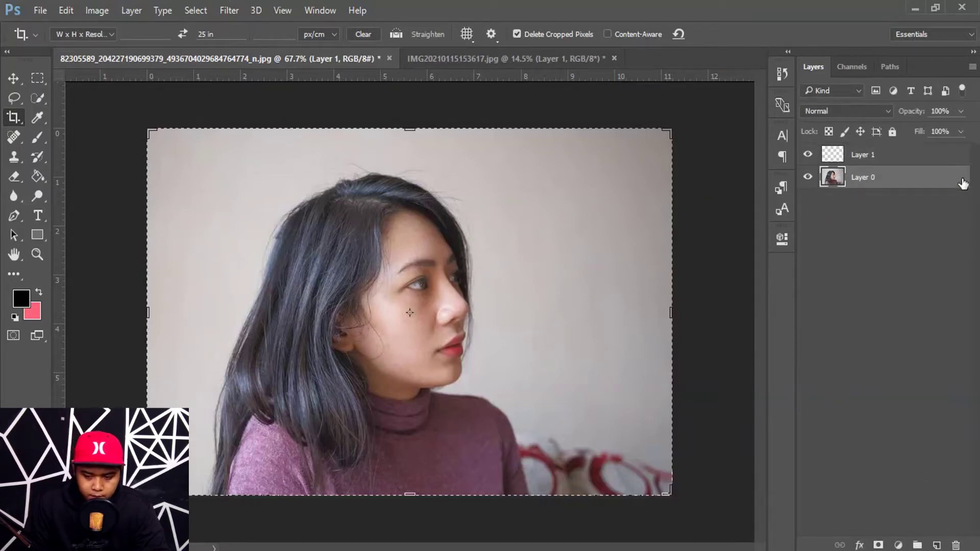
{"action": "double_click", "coordinate": [882, 154]}
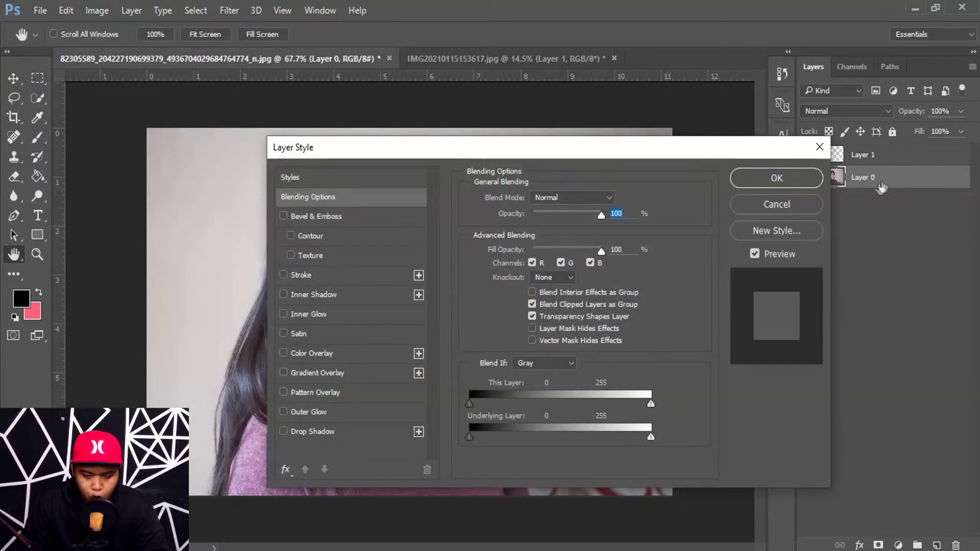
{"action": "left_click", "coordinate": [820, 147]}
{"action": "key", "text": "c"}
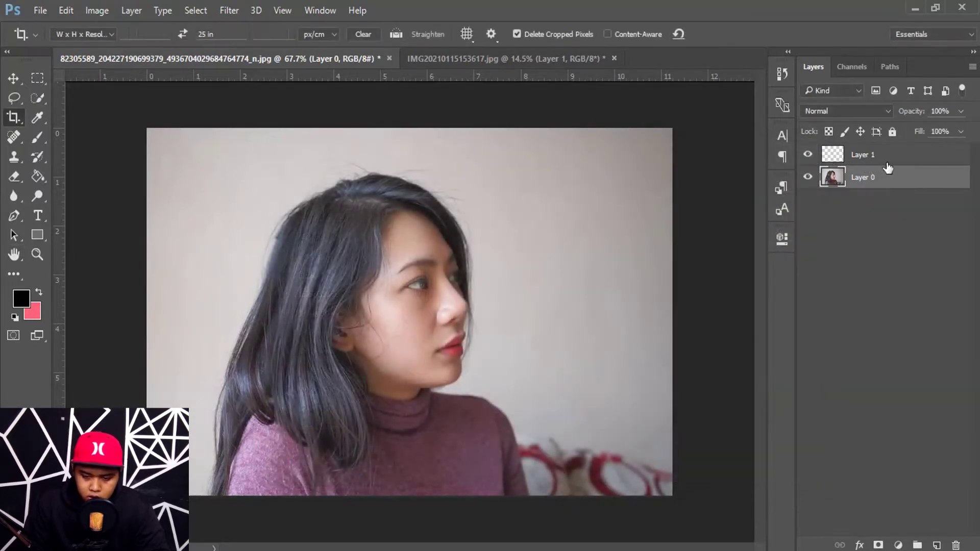
{"action": "left_click_drag", "start_coordinate": [893, 161], "coordinate": [887, 195]}
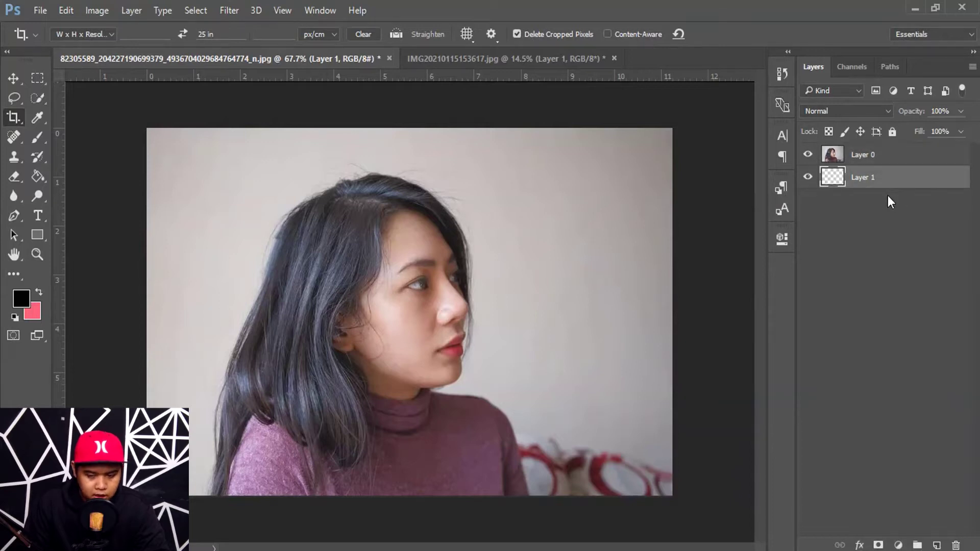
{"action": "left_click", "coordinate": [882, 163]}
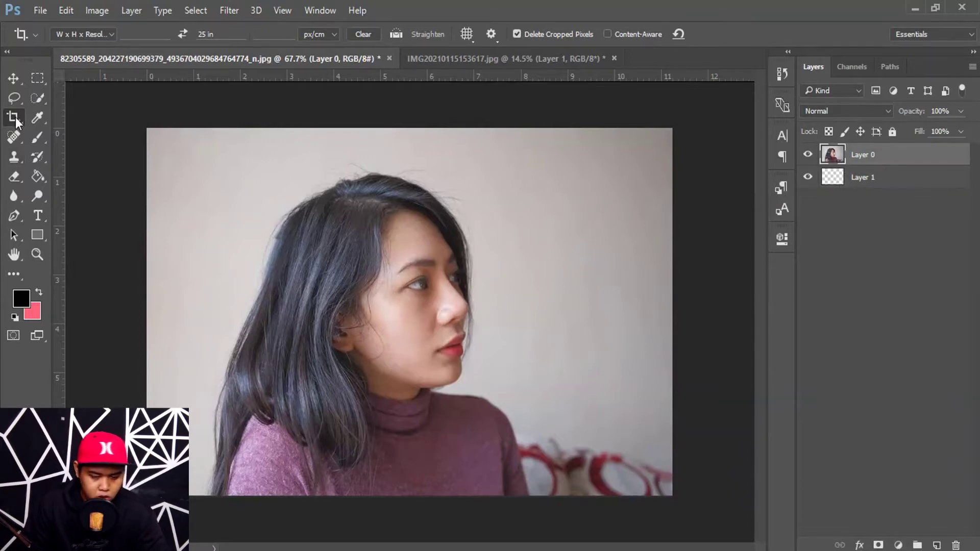
- Extend the canvas to the right with transparent space using the Crop tool
{"action": "scroll", "coordinate": [670, 317], "scroll_direction": "down", "scroll_amount": 3}
{"action": "left_click_drag", "start_coordinate": [598, 326], "coordinate": [692, 332]}
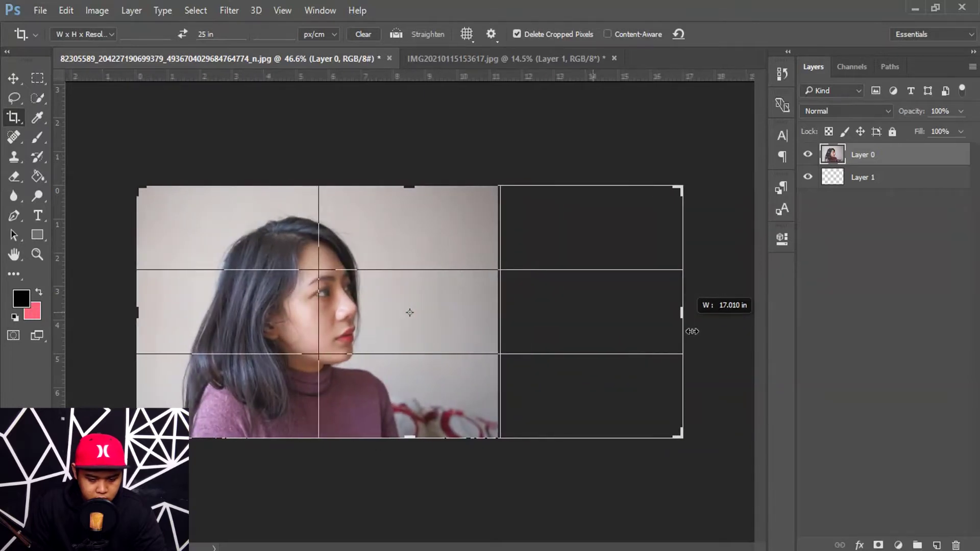
{"action": "left_click_drag", "start_coordinate": [698, 333], "coordinate": [699, 332]}
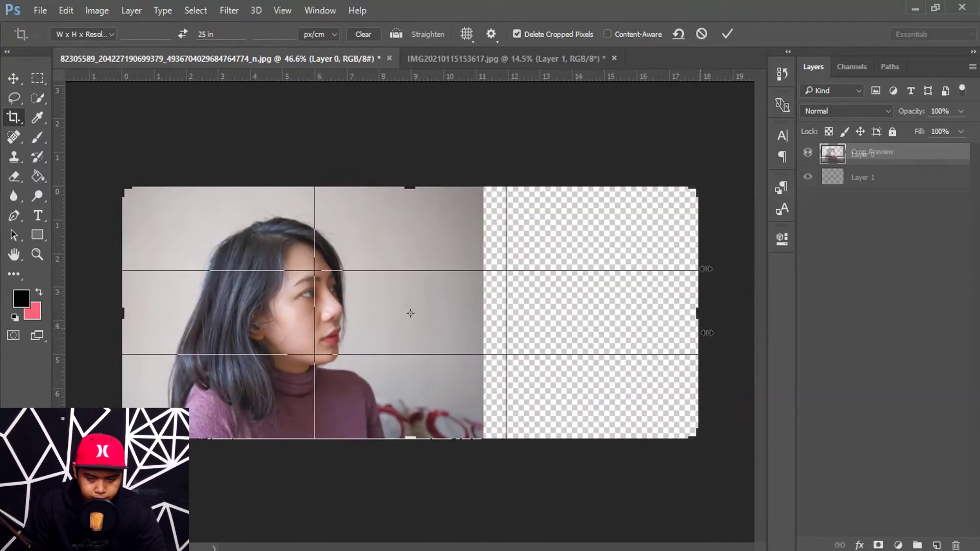
{"action": "left_click", "coordinate": [725, 36]}
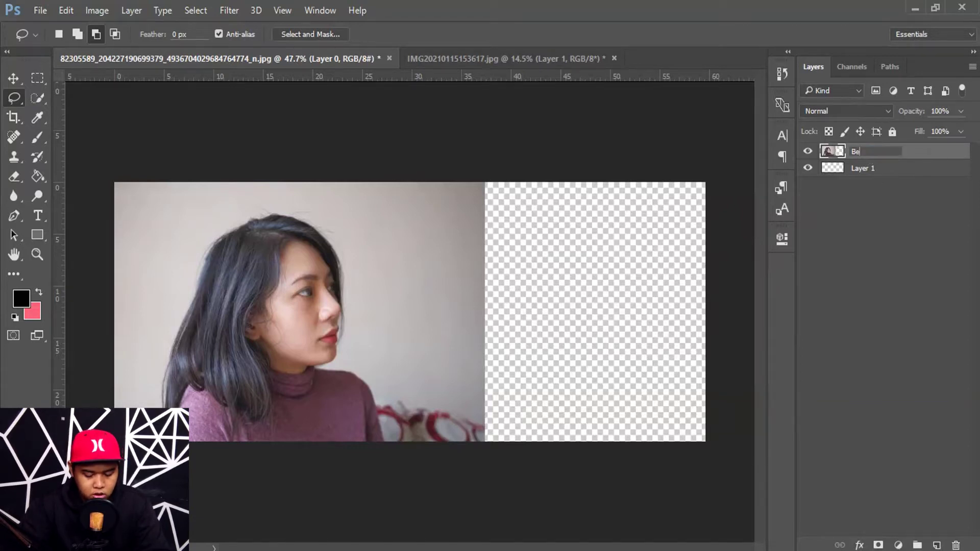
- Rename the woman's photo layer to 'Berliana' and keep it selected
{"action": "key", "text": "Return"}
{"action": "left_click", "coordinate": [885, 171]}
{"action": "left_click", "coordinate": [889, 153]}
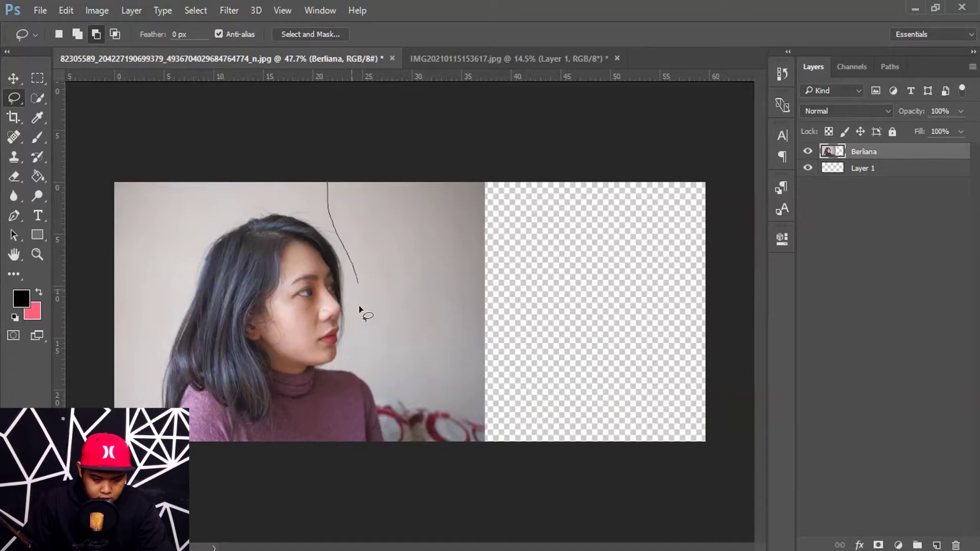
- Lasso the wall strip right of the woman's face and copy it to Layer 2
{"action": "left_click_drag", "start_coordinate": [392, 447], "coordinate": [323, 126]}
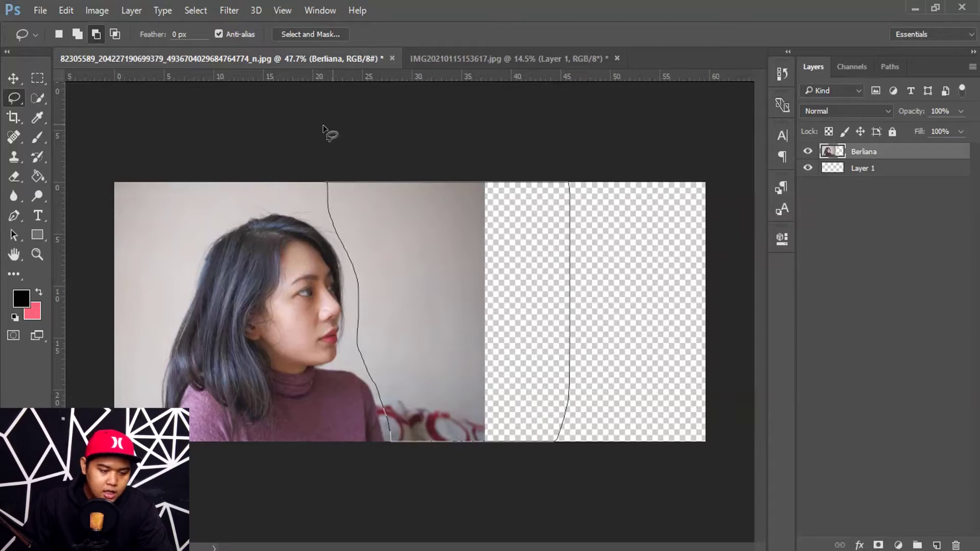
{"action": "left_click_drag", "start_coordinate": [322, 125], "coordinate": [323, 126]}
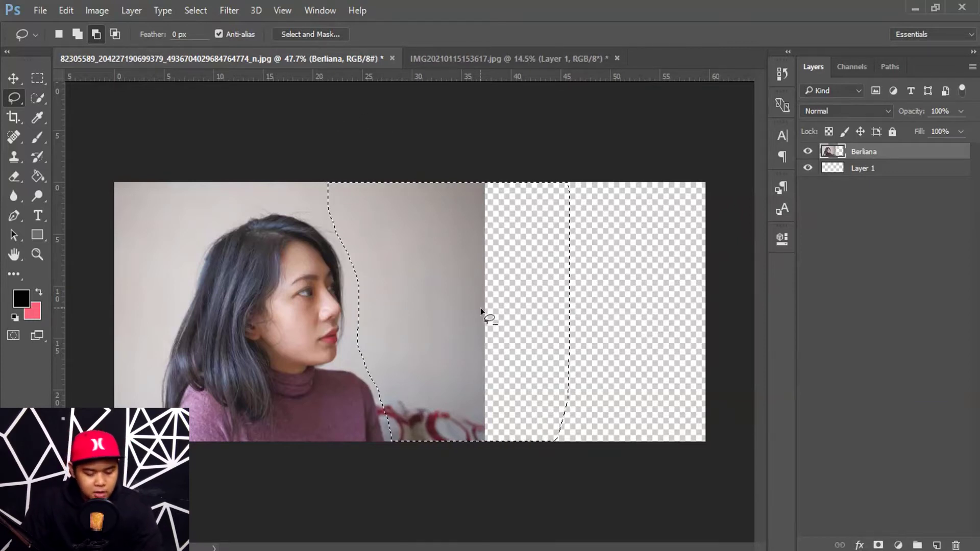
{"action": "key", "text": "ctrl+j"}
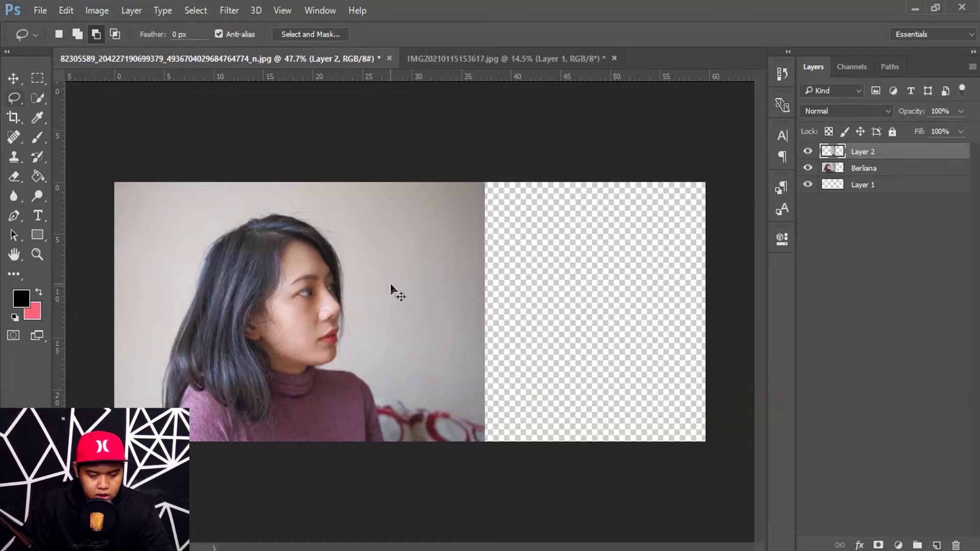
- Slide the Layer 2 wall strip right into the empty transparent area
{"action": "key", "text": "v"}
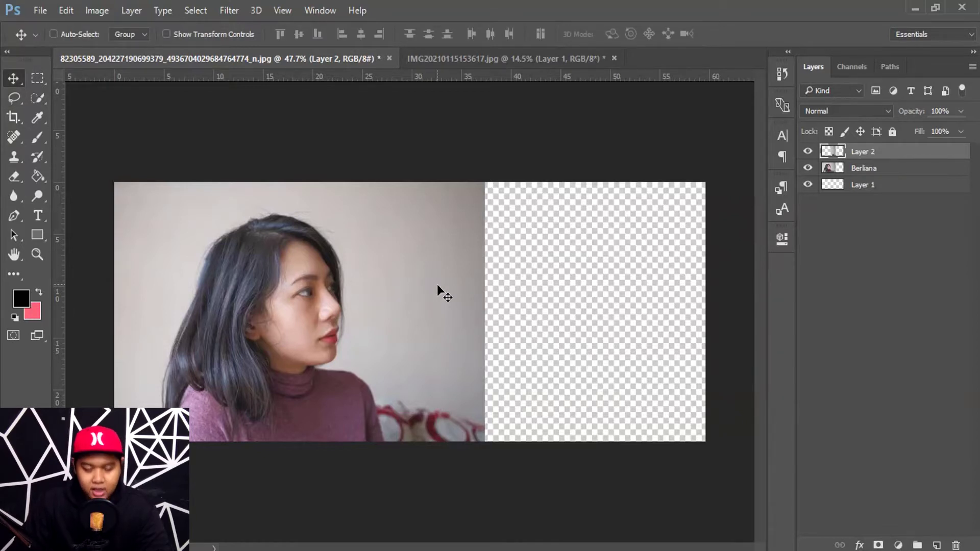
{"action": "left_click_drag", "start_coordinate": [440, 280], "coordinate": [459, 275]}
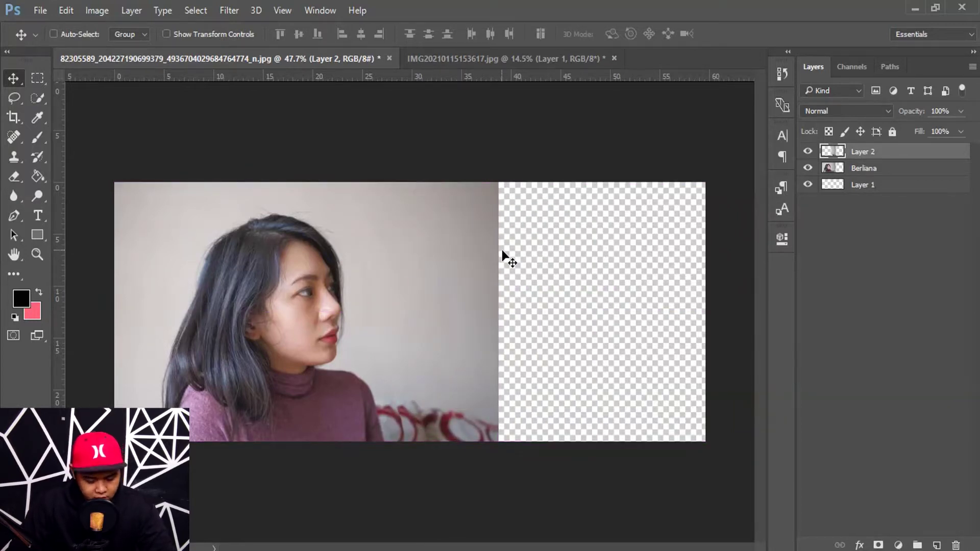
{"action": "left_click_drag", "start_coordinate": [451, 266], "coordinate": [658, 288]}
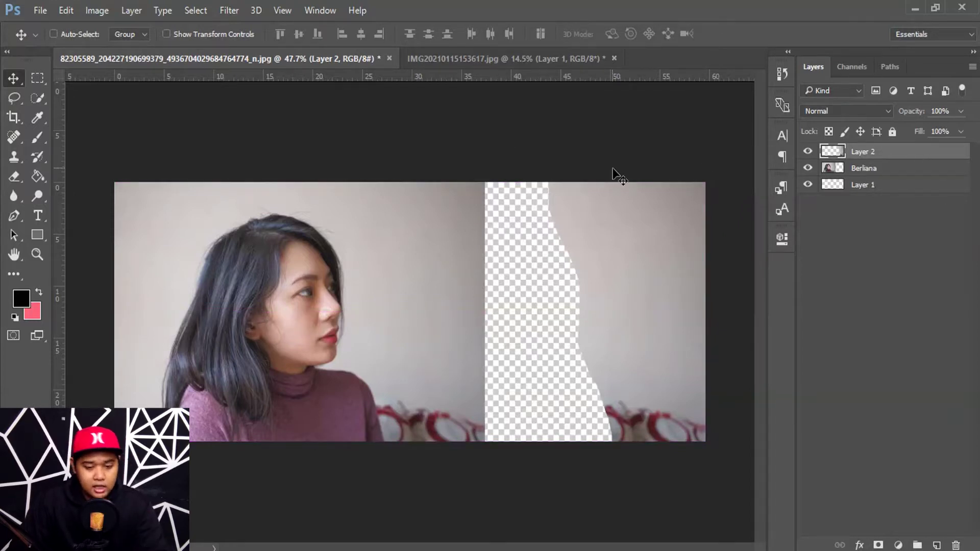
{"action": "left_click", "coordinate": [479, 63]}
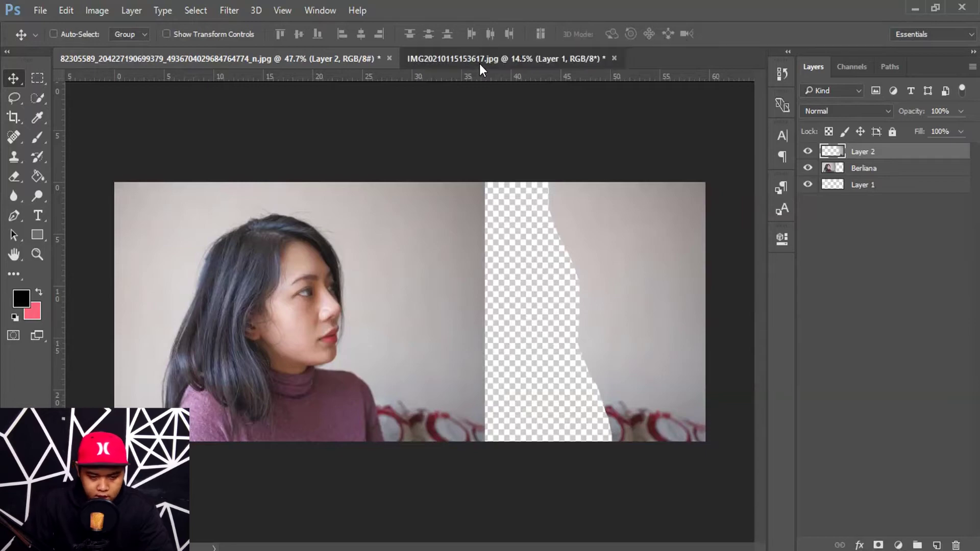
- Bring the man's cut-out into the woman's document and scale it down
{"action": "left_click_drag", "start_coordinate": [428, 345], "coordinate": [216, 64]}
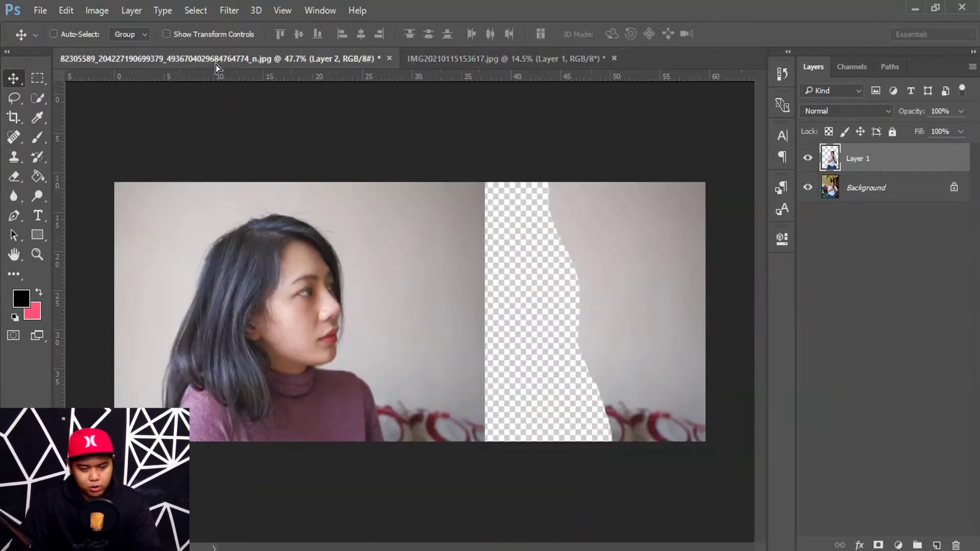
{"action": "left_click_drag", "start_coordinate": [216, 65], "coordinate": [530, 334]}
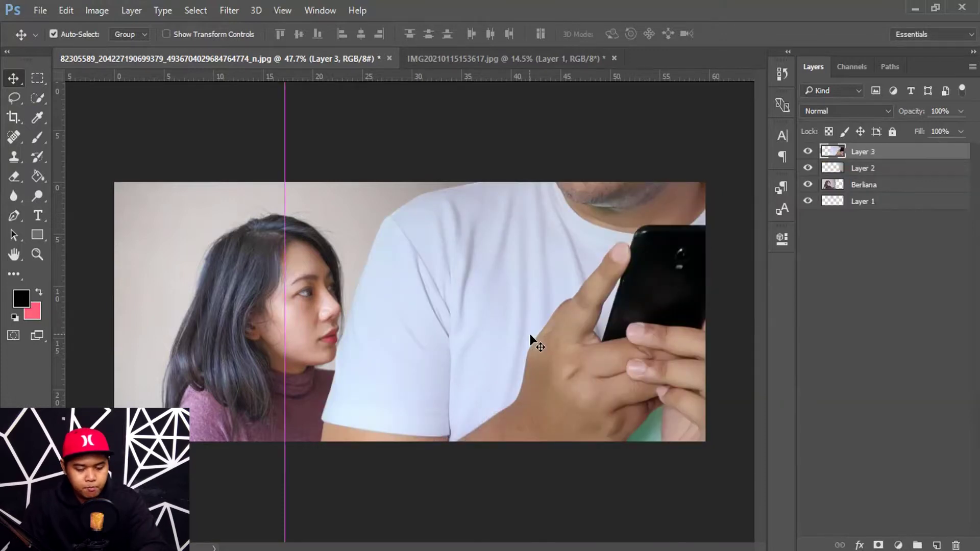
{"action": "key", "text": "ctrl+t"}
{"action": "scroll", "coordinate": [553, 327], "scroll_direction": "down", "scroll_amount": 3}
{"action": "scroll", "coordinate": [553, 328], "scroll_direction": "down", "scroll_amount": 2}
{"action": "left_click_drag", "start_coordinate": [617, 112], "coordinate": [541, 240]}
{"action": "scroll", "coordinate": [577, 342], "scroll_direction": "up", "scroll_amount": 3}
{"action": "scroll", "coordinate": [599, 303], "scroll_direction": "up", "scroll_amount": 2}
{"action": "scroll", "coordinate": [594, 308], "scroll_direction": "down", "scroll_amount": 1}
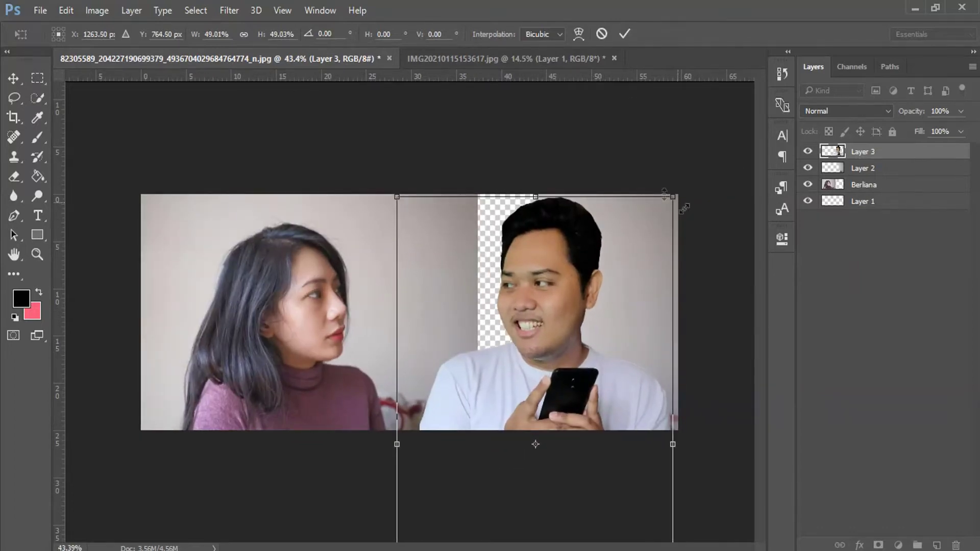
{"action": "key", "text": "Return"}
- Crop the canvas taller, extending it upward above the photos
{"action": "left_click", "coordinate": [863, 184]}
{"action": "key", "text": "c"}
{"action": "left_click_drag", "start_coordinate": [410, 196], "coordinate": [416, 176]}
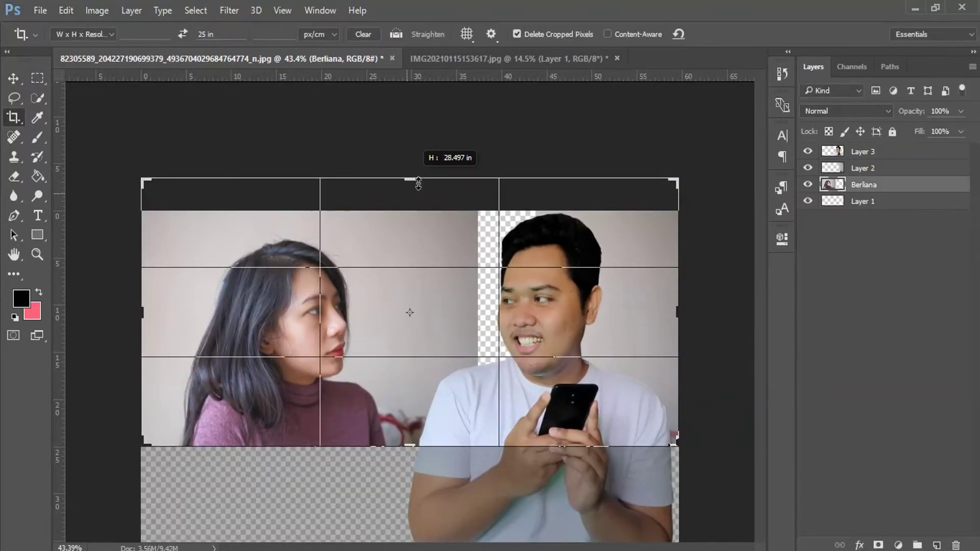
{"action": "key", "text": "Return"}
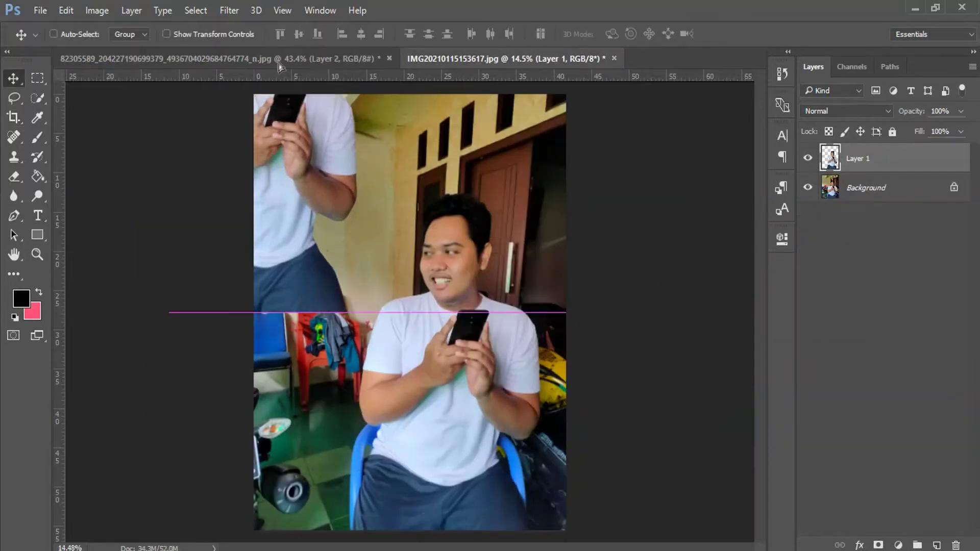
- Rescale the man to roughly half size and place him on the right side
{"action": "left_click", "coordinate": [280, 60]}
{"action": "key", "text": "ctrl+t"}
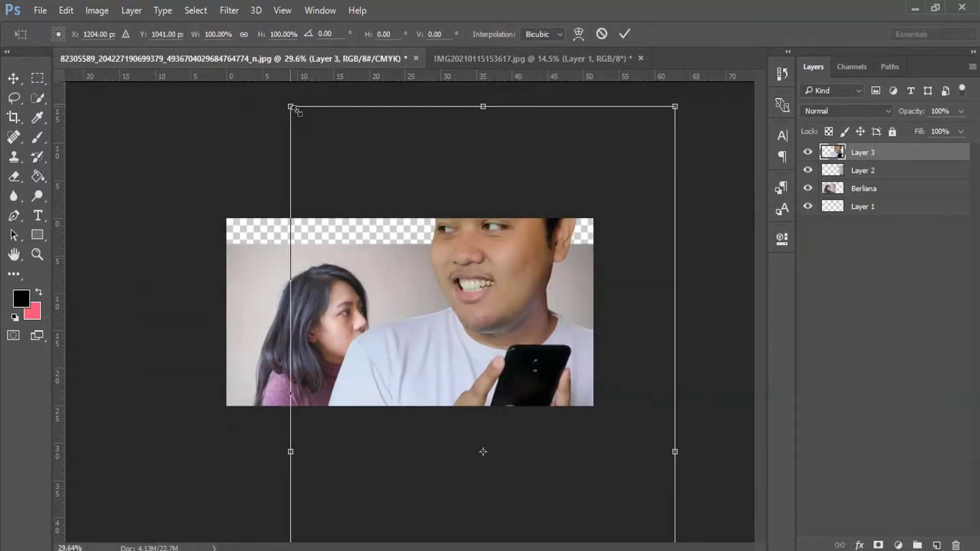
{"action": "left_click_drag", "start_coordinate": [294, 108], "coordinate": [375, 258]}
{"action": "scroll", "coordinate": [410, 306], "scroll_direction": "up", "scroll_amount": 2}
{"action": "left_click_drag", "start_coordinate": [708, 234], "coordinate": [715, 210]}
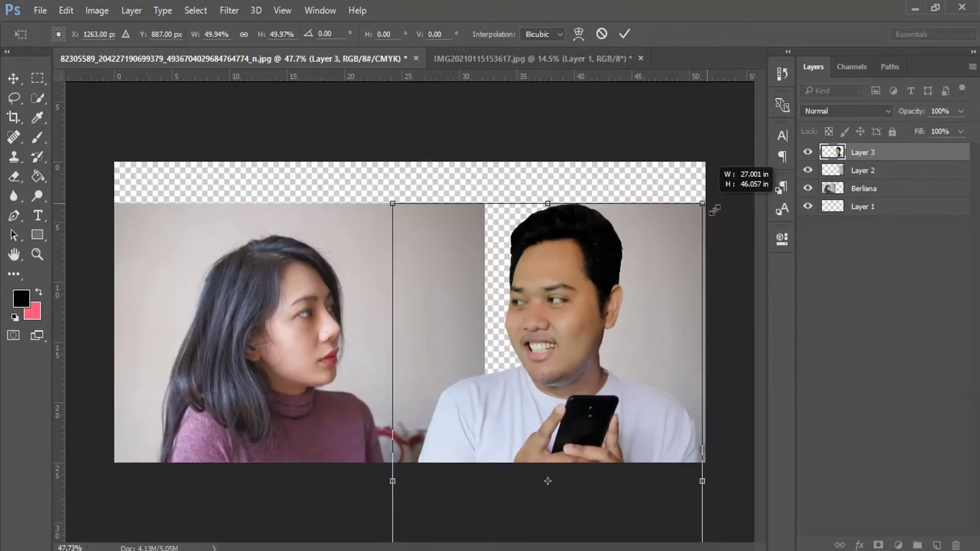
{"action": "left_click_drag", "start_coordinate": [659, 285], "coordinate": [646, 299]}
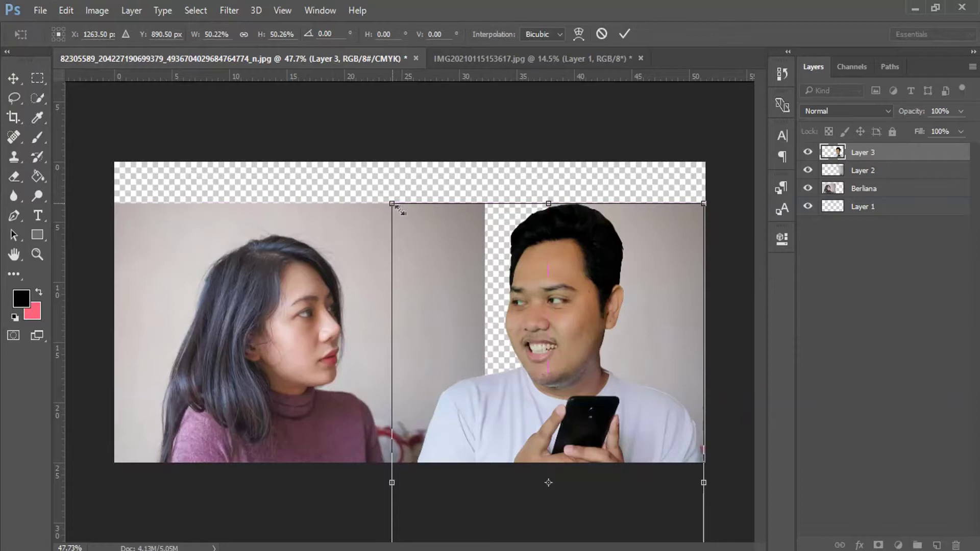
{"action": "left_click", "coordinate": [625, 34]}
- Fine-tune the man's vertical position into alignment
{"action": "left_click_drag", "start_coordinate": [585, 290], "coordinate": [584, 280]}
{"action": "key", "text": "ctrl+t"}
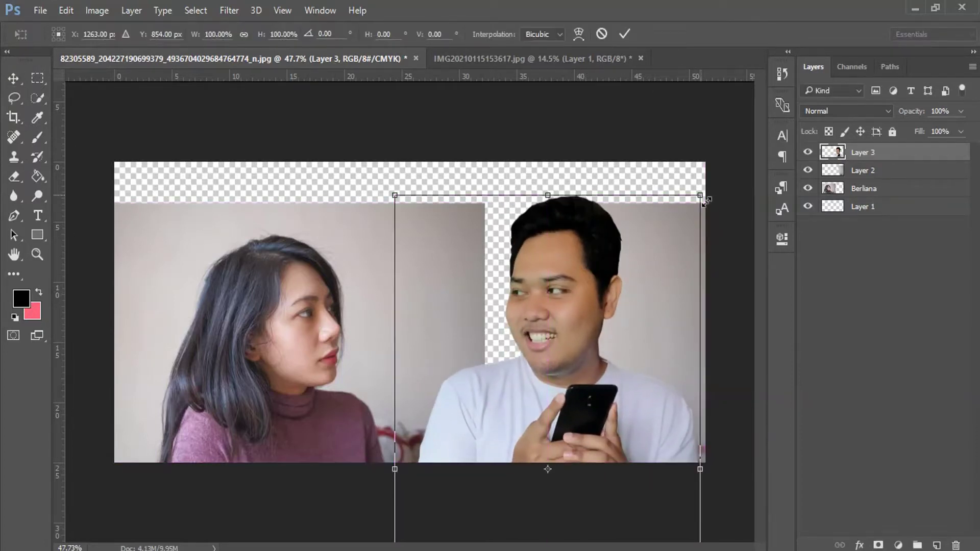
{"action": "left_click", "coordinate": [625, 34]}
{"action": "left_click_drag", "start_coordinate": [593, 286], "coordinate": [593, 293]}
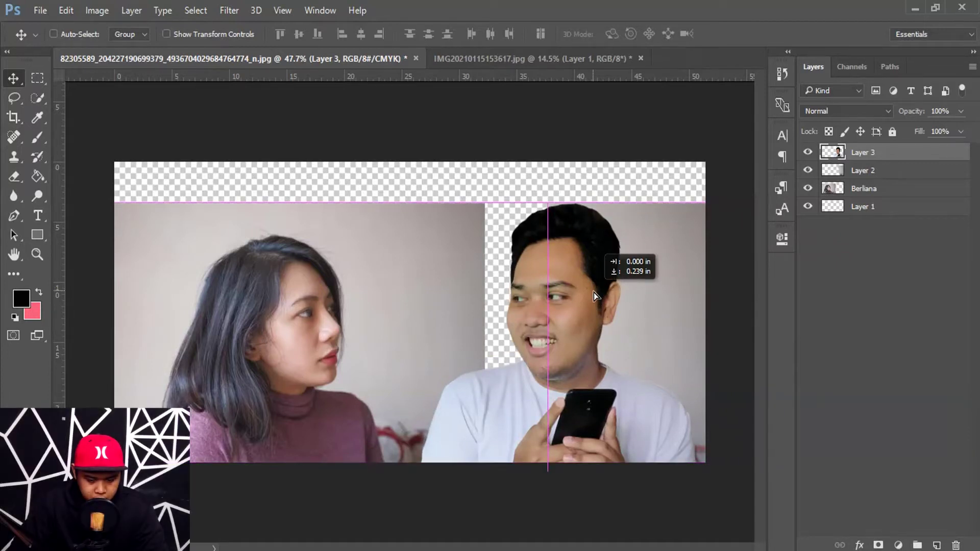
- Nudge the man slightly, make Berliana the only active layer and start a crop
{"action": "left_click_drag", "start_coordinate": [593, 293], "coordinate": [593, 293]}
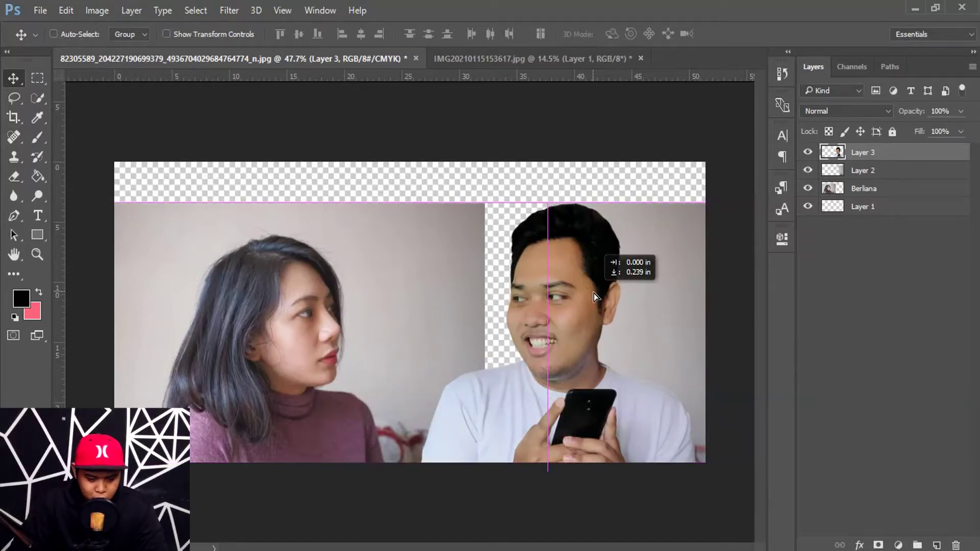
{"action": "scroll", "coordinate": [592, 296], "scroll_direction": "down", "scroll_amount": 2}
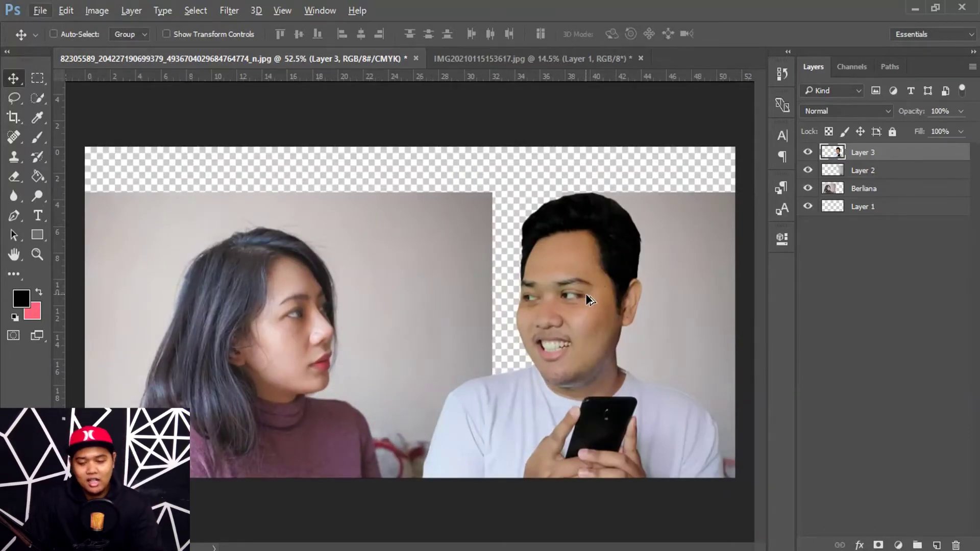
{"action": "left_click", "coordinate": [874, 173]}
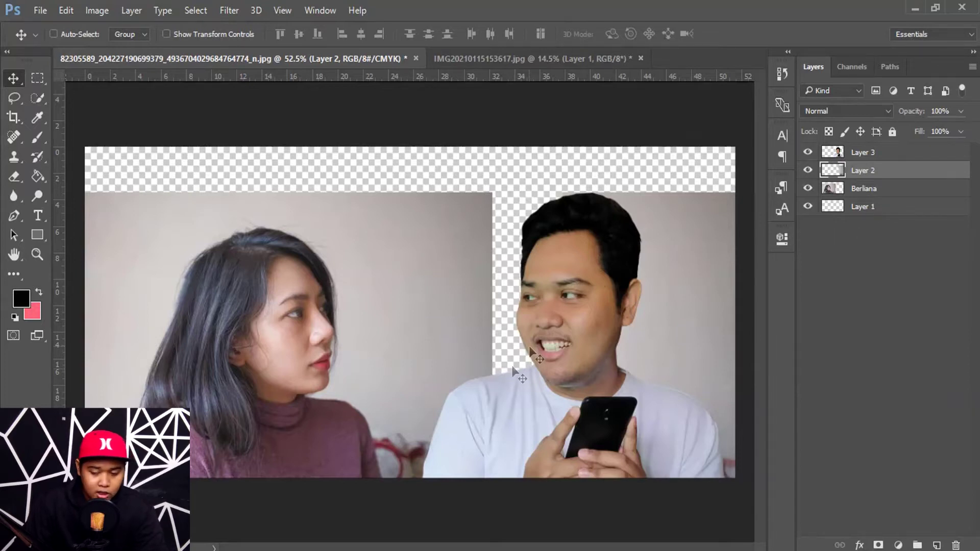
{"action": "left_click", "coordinate": [884, 191], "text": "shift"}
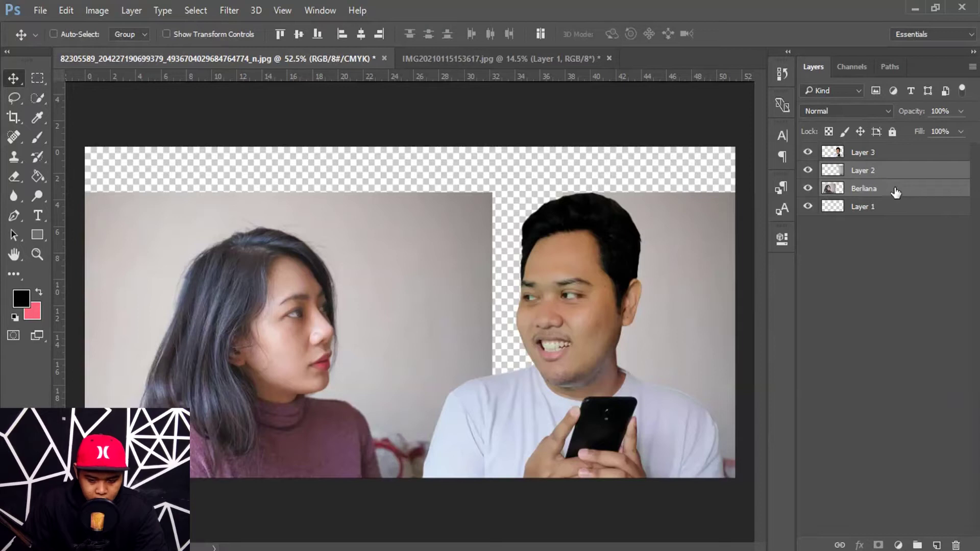
{"action": "left_click", "coordinate": [887, 192]}
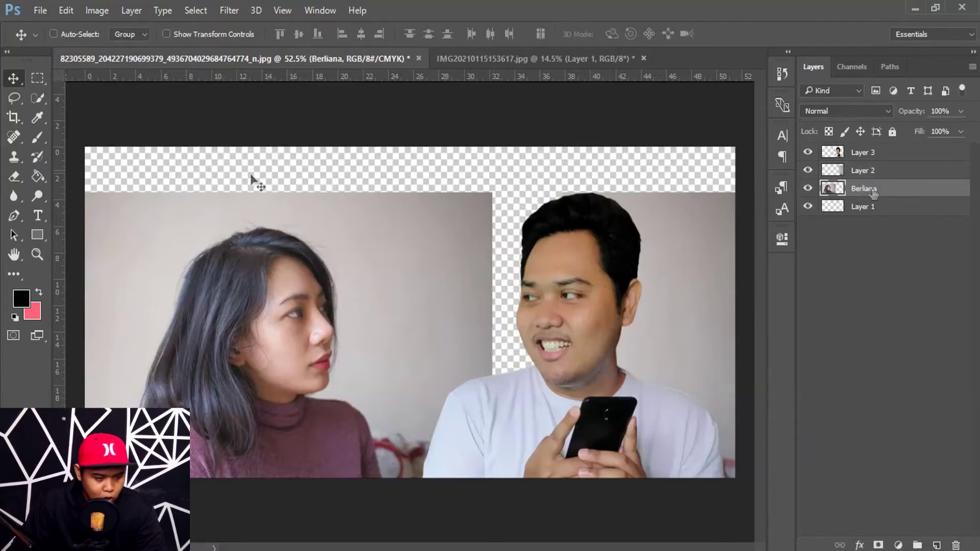
{"action": "left_click", "coordinate": [14, 121]}
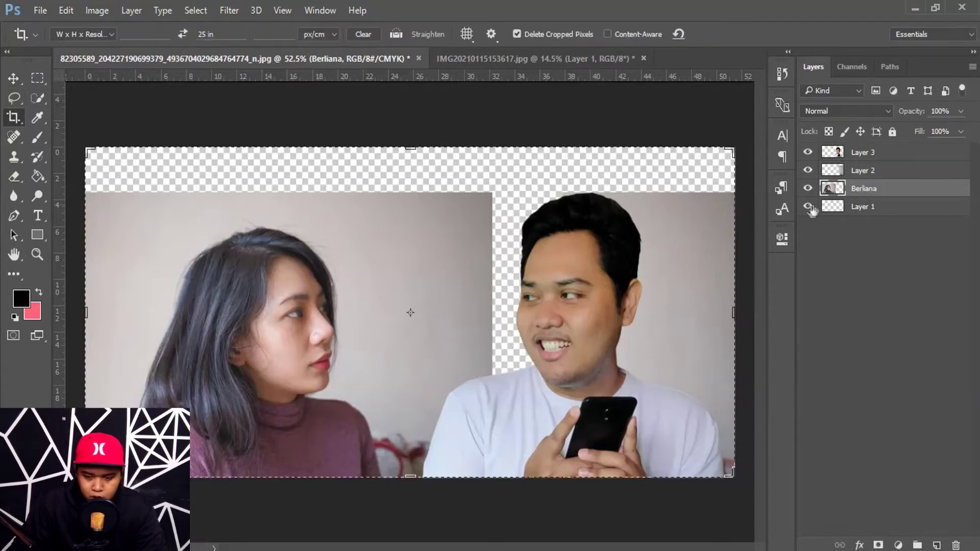
- Trim the crop's left edge inward, commit the narrower canvas and select Layer 2
{"action": "left_click_drag", "start_coordinate": [88, 313], "coordinate": [104, 317]}
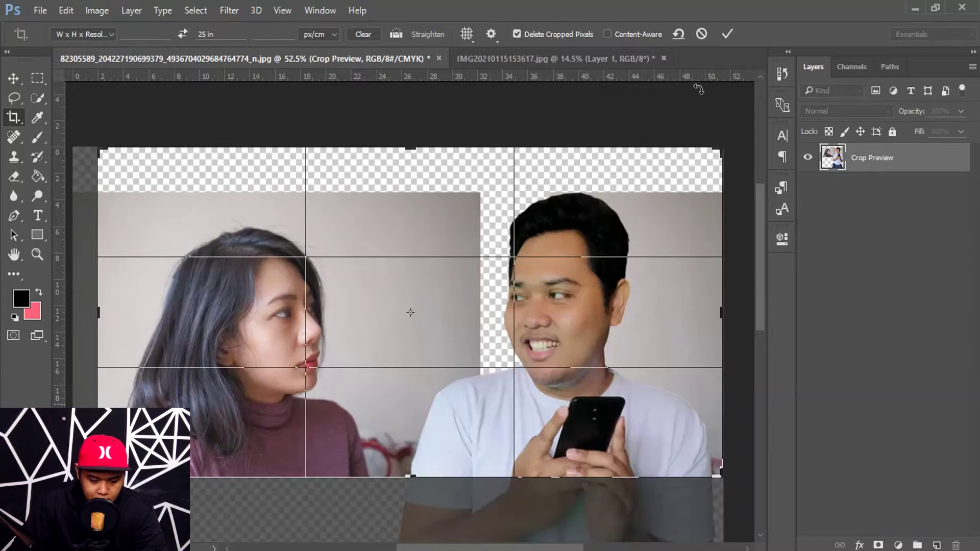
{"action": "left_click", "coordinate": [735, 35]}
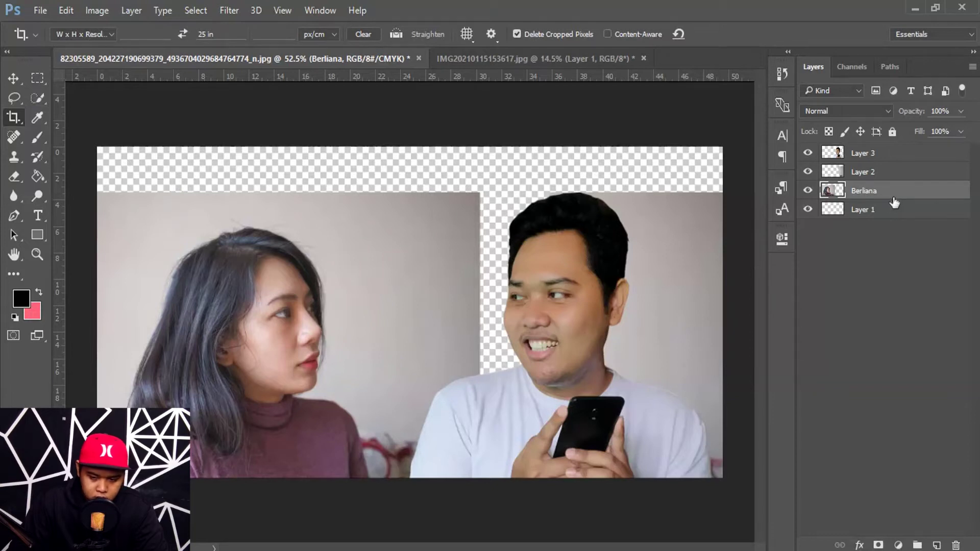
{"action": "left_click", "coordinate": [893, 174]}
- Stretch the Layer 2 wall strip leftward to fill the gap between the two people
{"action": "left_click", "coordinate": [892, 190]}
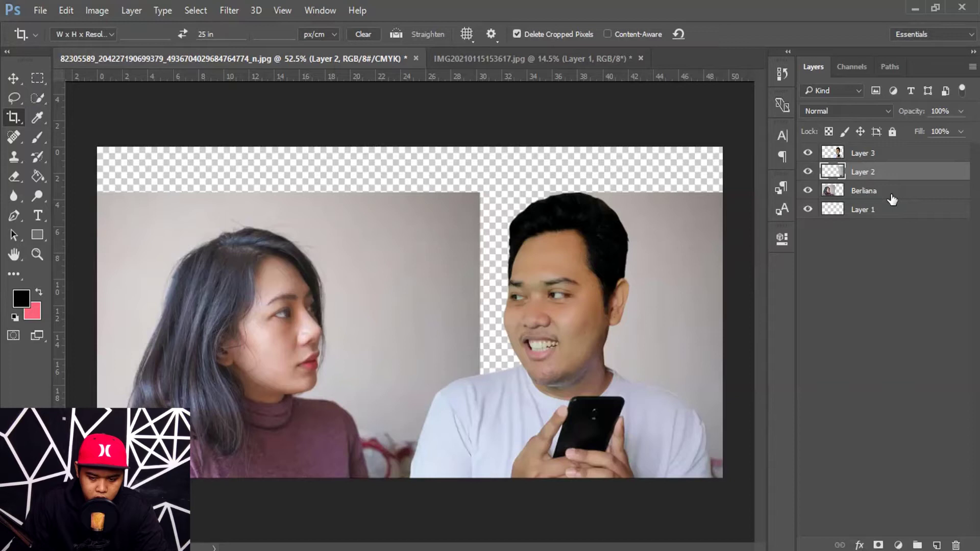
{"action": "left_click", "coordinate": [893, 198], "text": "shift"}
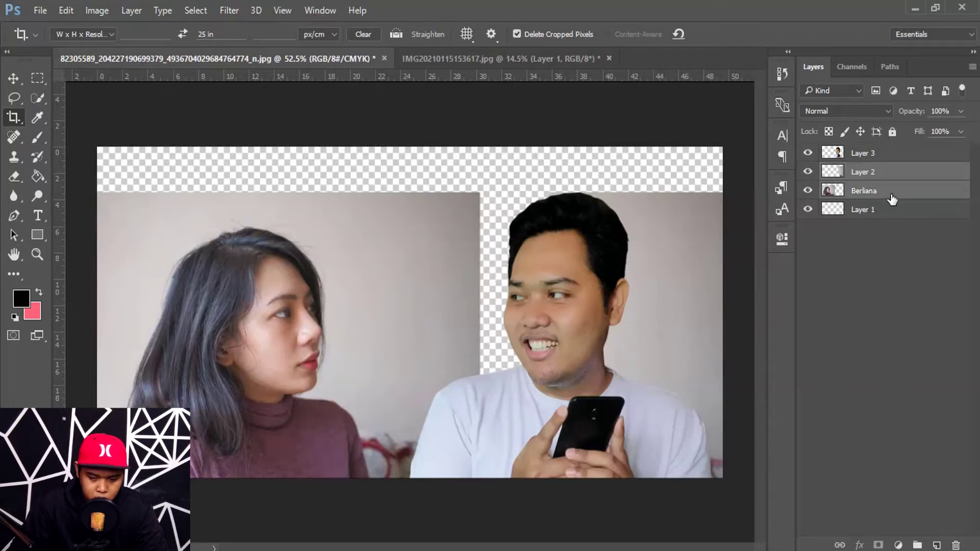
{"action": "left_click", "coordinate": [895, 173]}
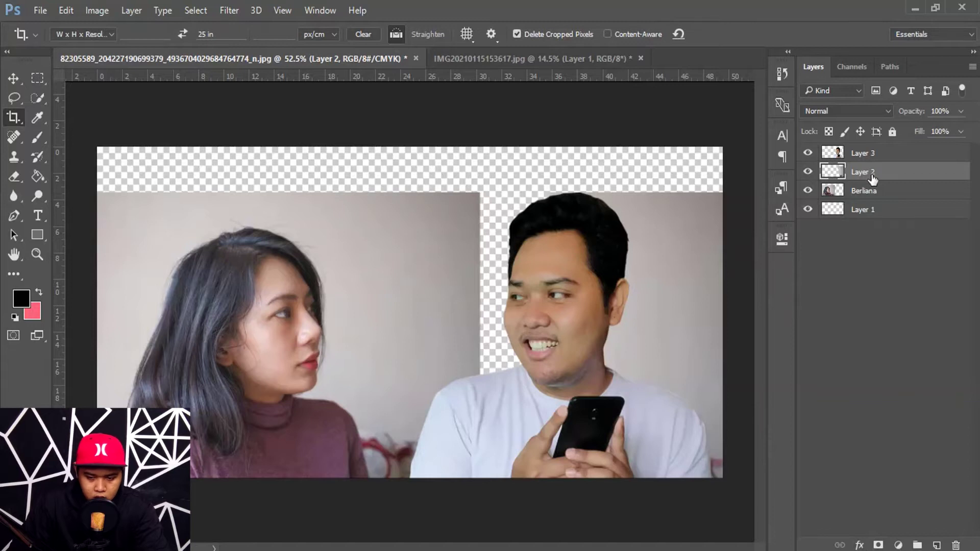
{"action": "key", "text": "ctrl+t"}
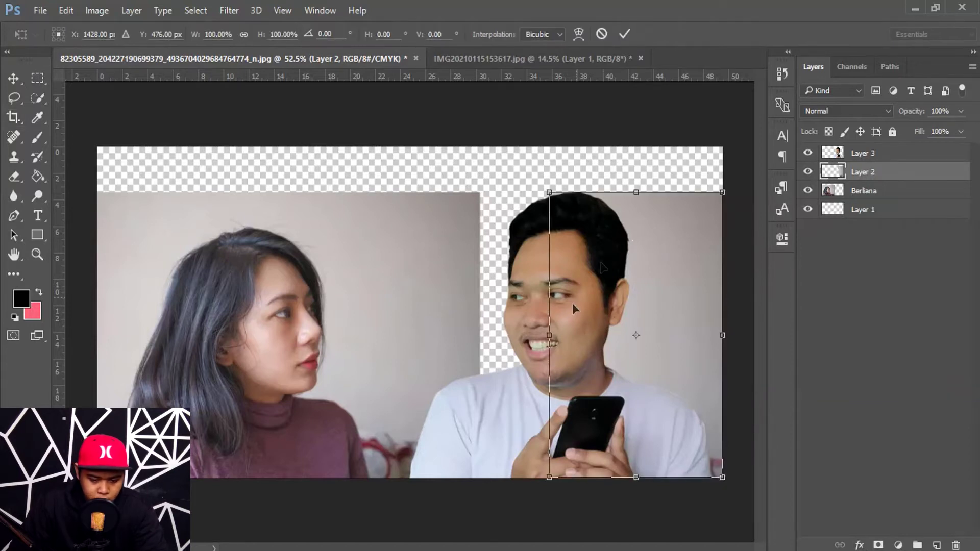
{"action": "mouse_move", "coordinate": [557, 343]}
{"action": "left_mouse_down"}
{"action": "mouse_move", "coordinate": [333, 355]}
{"action": "mouse_move", "coordinate": [387, 346]}
{"action": "left_mouse_up"}
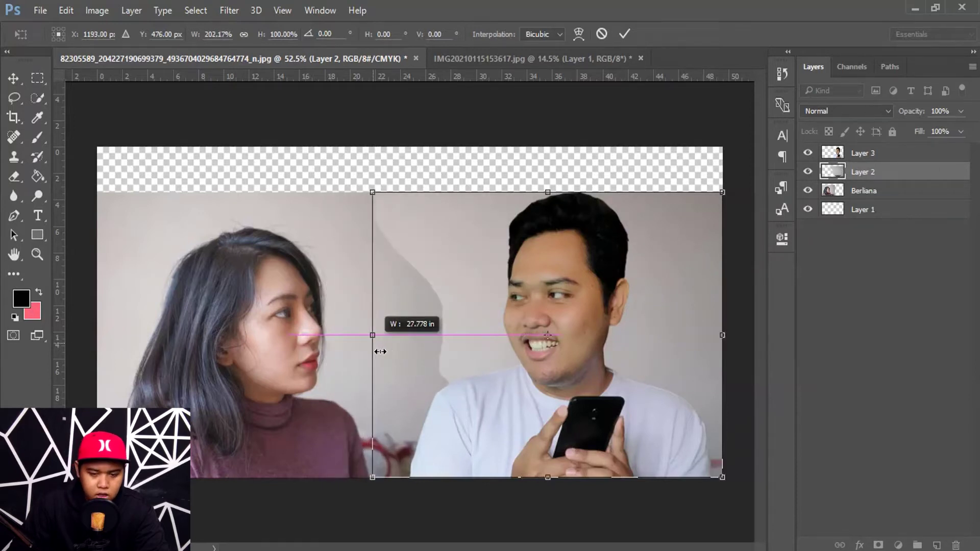
{"action": "left_click", "coordinate": [627, 32]}
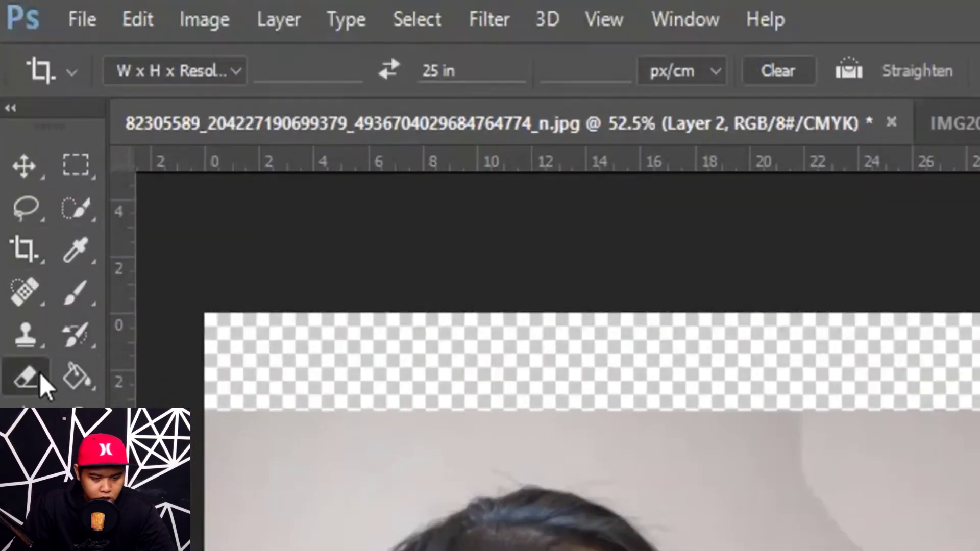
{"action": "left_click", "coordinate": [16, 177]}
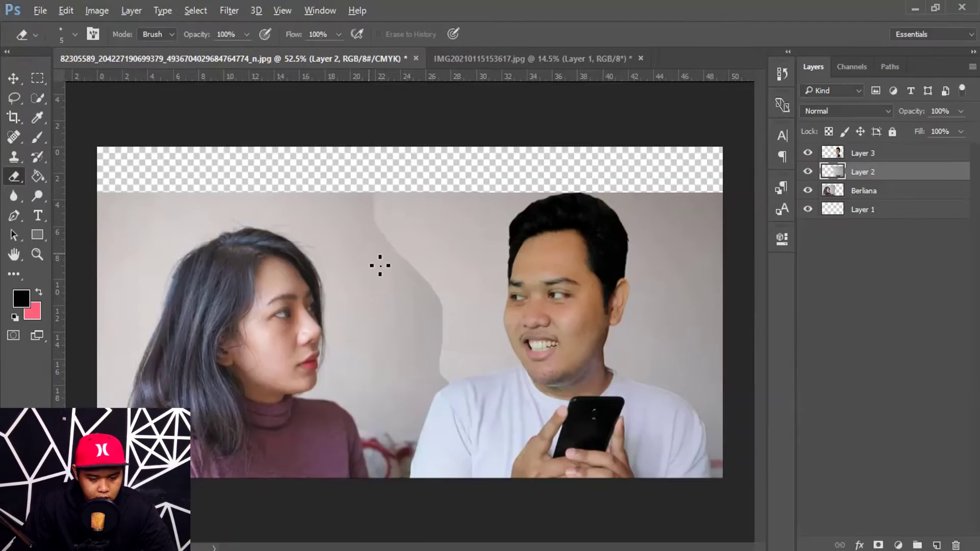
- Erase the hard wall seam with a large soft eraser brush of about 181 px
{"action": "right_click", "coordinate": [378, 265]}
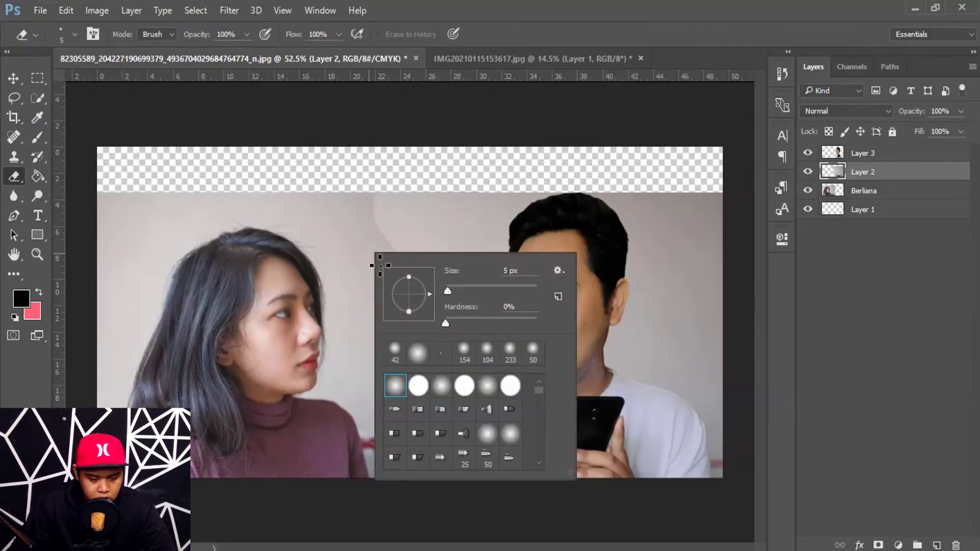
{"action": "key", "text": "Return"}
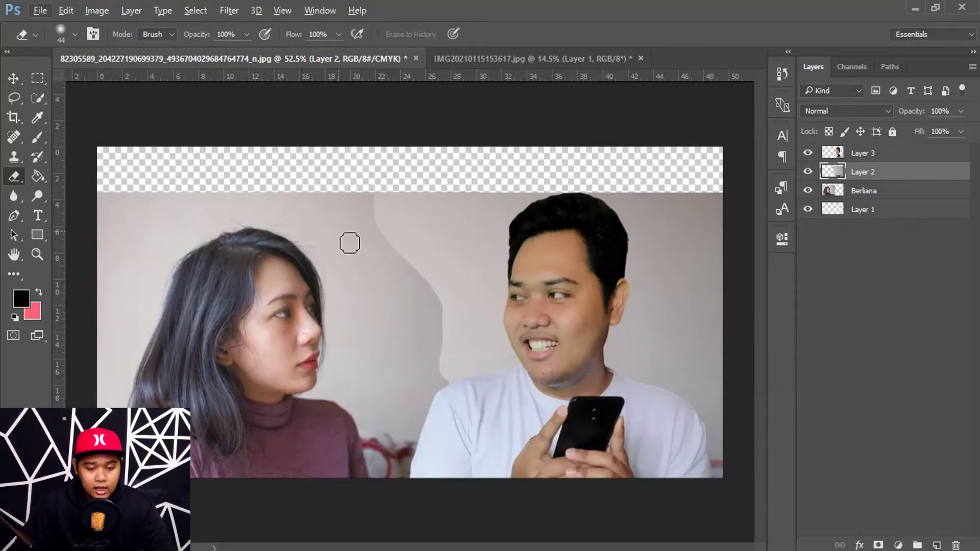
{"action": "right_click", "coordinate": [341, 230], "text": "alt"}
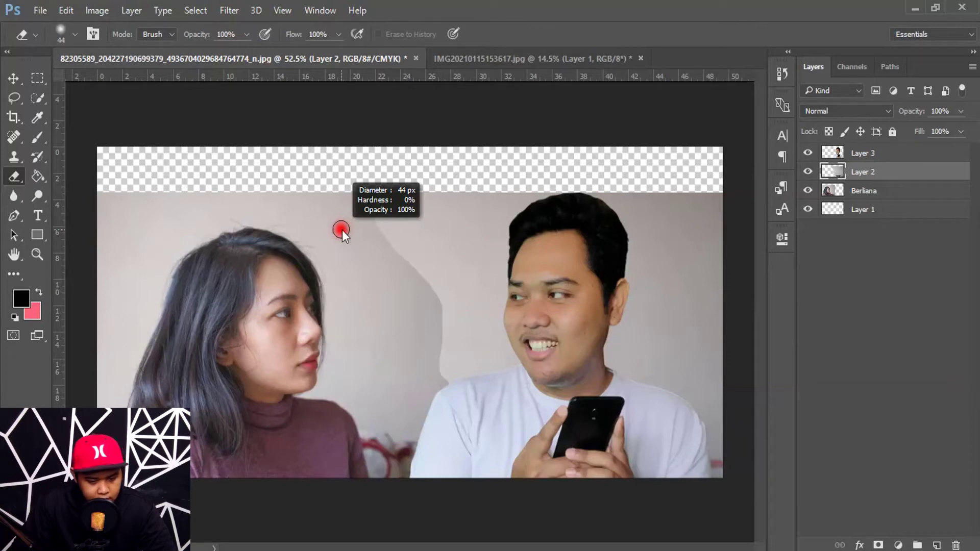
{"action": "left_click_drag", "start_coordinate": [341, 229], "coordinate": [374, 231]}
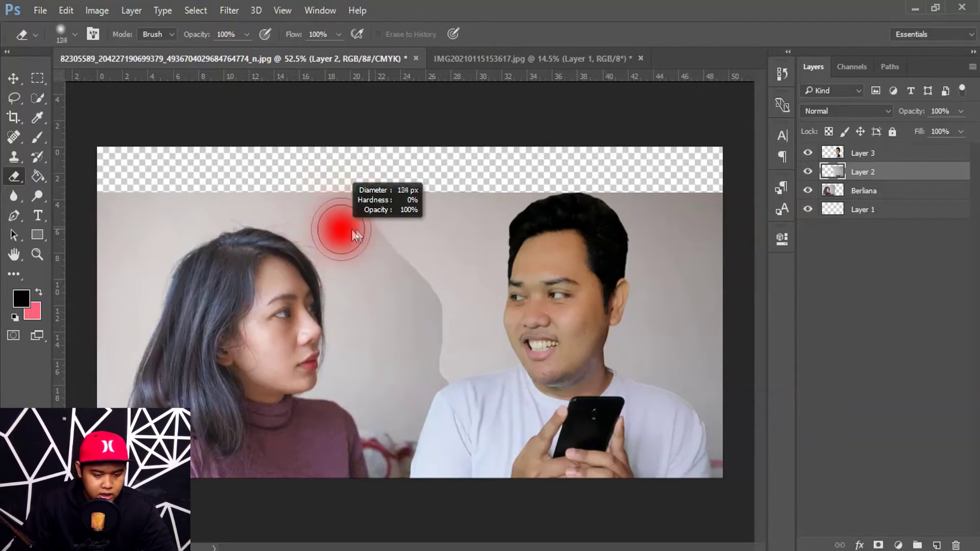
{"action": "left_click_drag", "start_coordinate": [374, 231], "coordinate": [369, 227]}
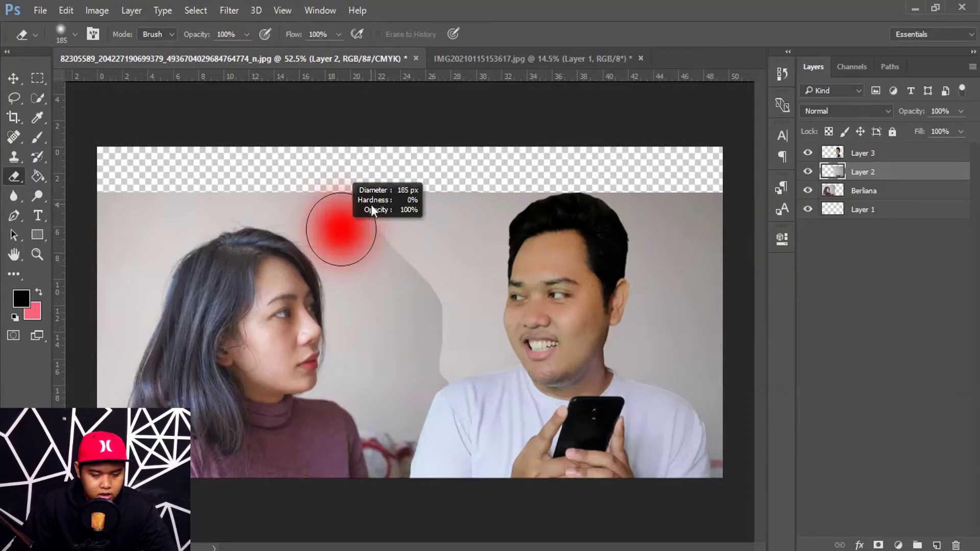
{"action": "left_click_drag", "start_coordinate": [378, 267], "coordinate": [388, 265]}
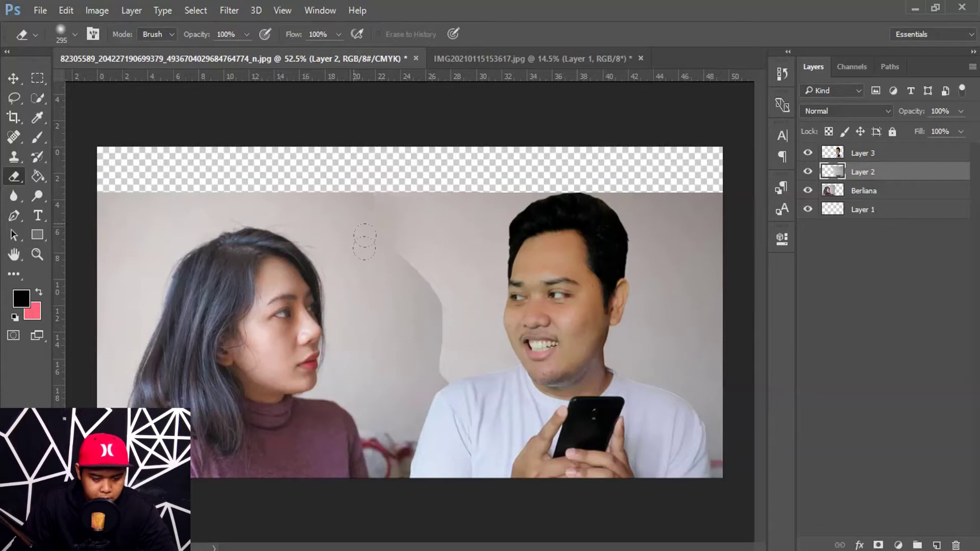
{"action": "mouse_move", "coordinate": [385, 299]}
{"action": "left_mouse_down"}
{"action": "mouse_move", "coordinate": [412, 319]}
{"action": "mouse_move", "coordinate": [411, 363]}
{"action": "left_mouse_up"}
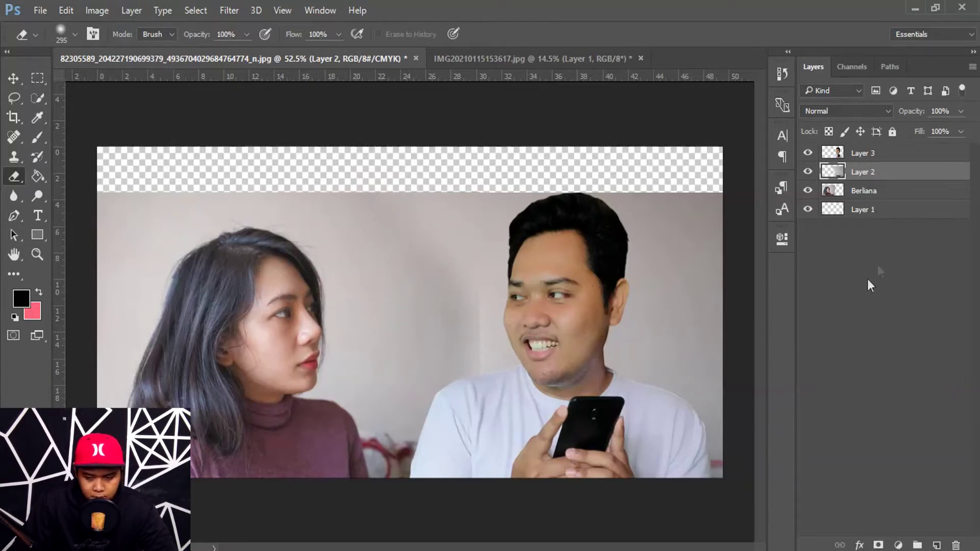
- Widen Layer 2 slightly further left, then select it together with Berliana
{"action": "key", "text": "ctrl+t"}
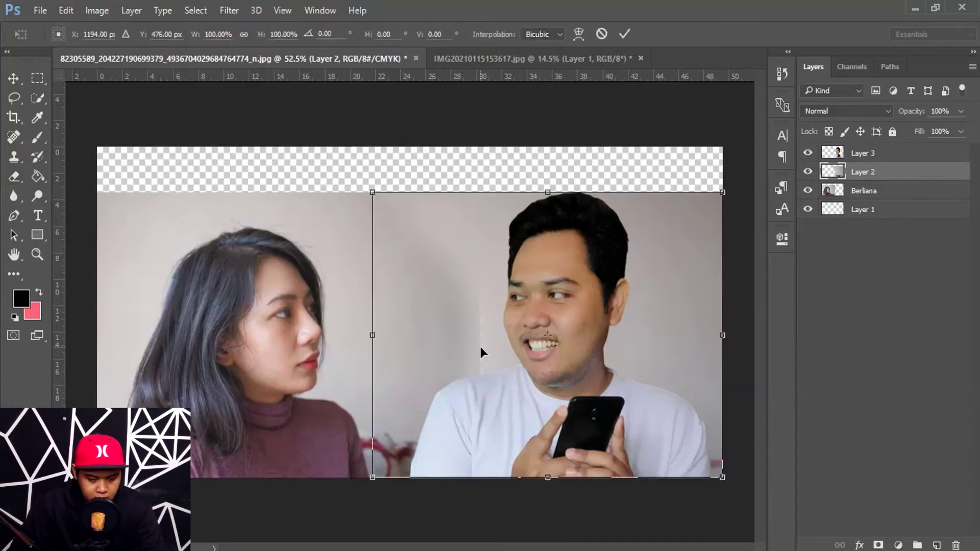
{"action": "left_click_drag", "start_coordinate": [375, 343], "coordinate": [356, 343]}
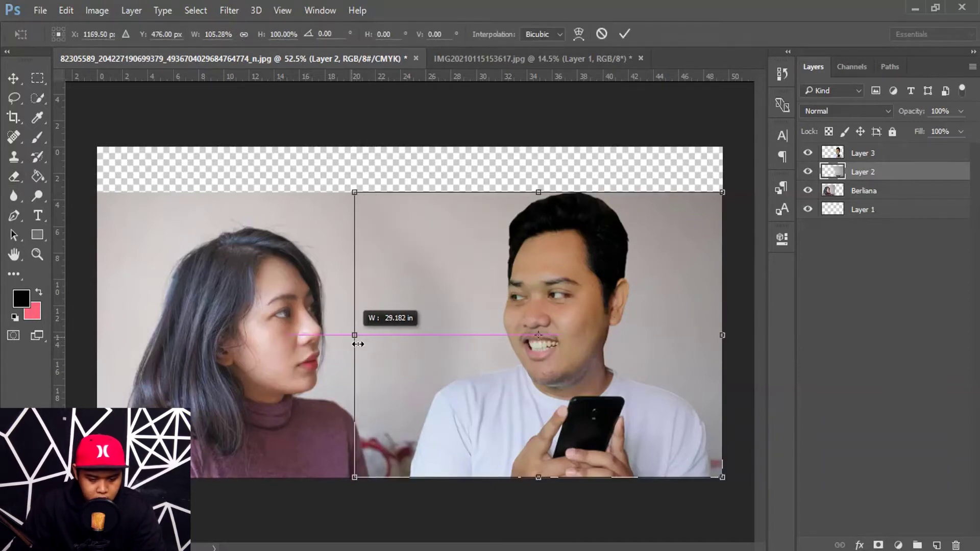
{"action": "left_click", "coordinate": [626, 35]}
{"action": "key", "text": "e"}
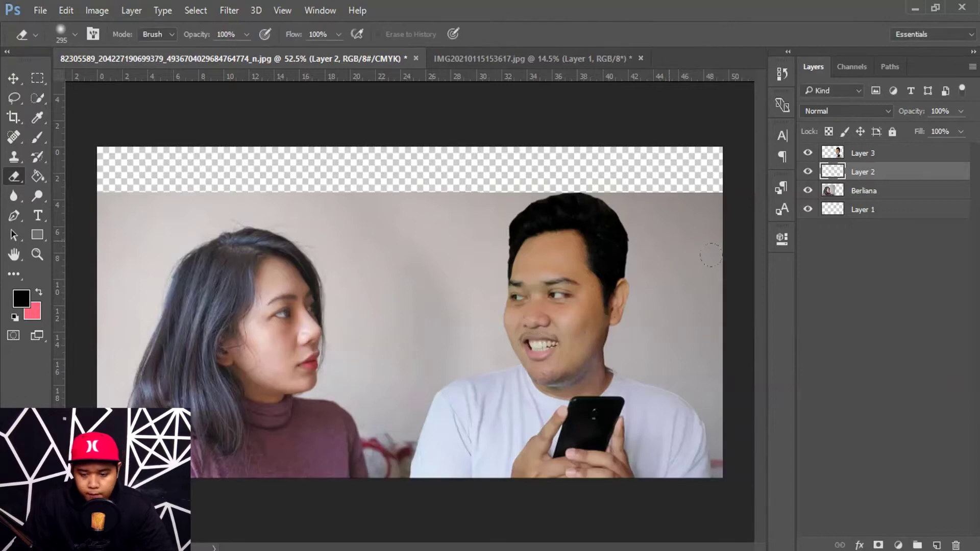
{"action": "left_click", "coordinate": [883, 191]}
{"action": "left_click", "coordinate": [889, 176], "text": "shift"}
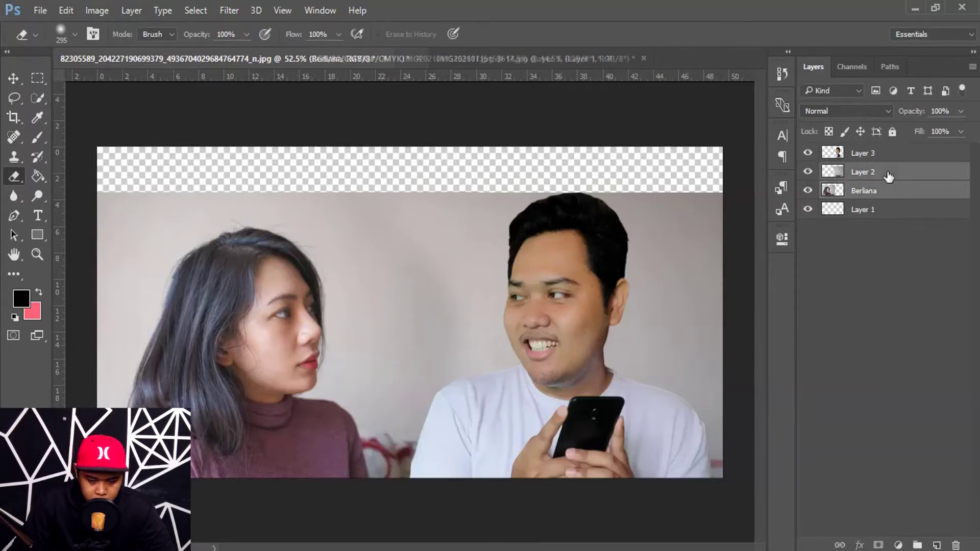
{"action": "right_click", "coordinate": [884, 176]}
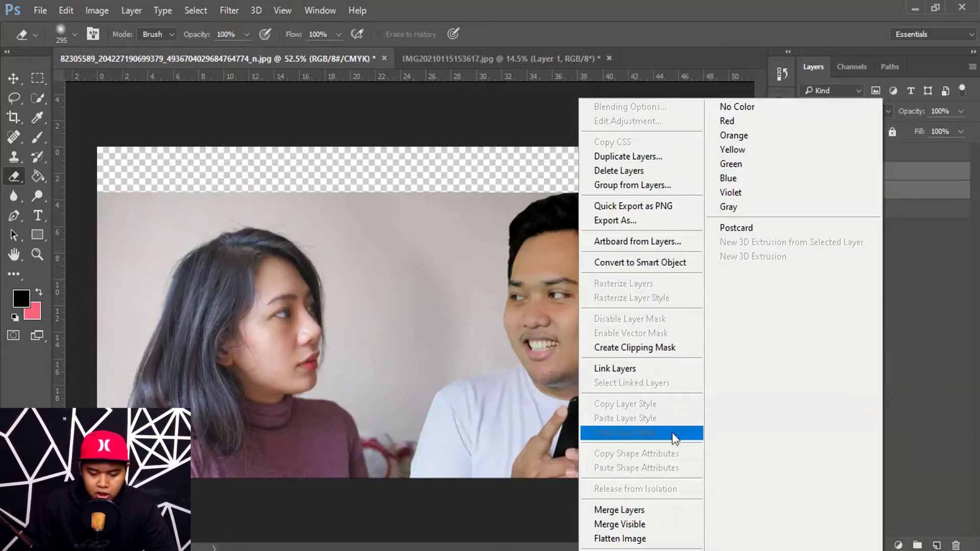
- Merge Berliana with Layer 2 and lasso the empty strip along the photo's top
{"action": "left_click", "coordinate": [654, 507]}
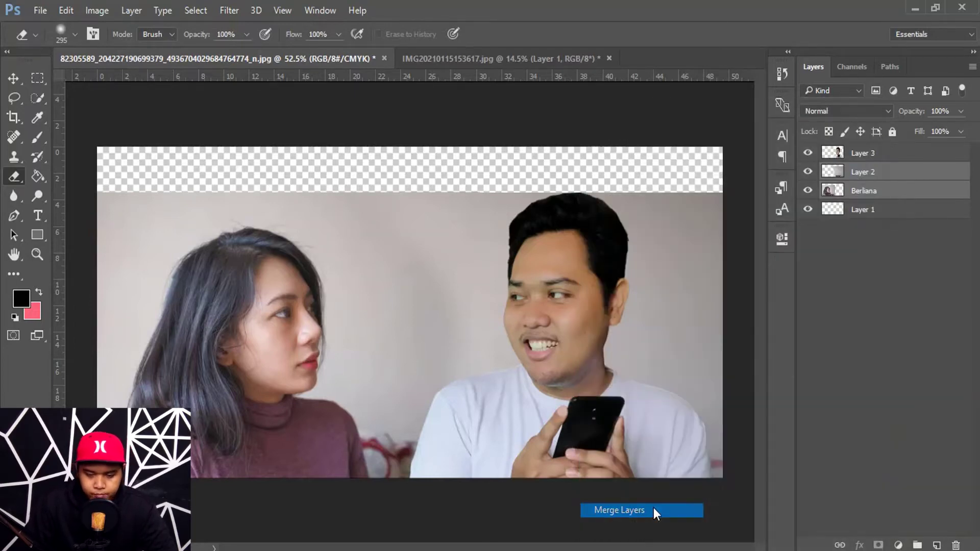
{"action": "left_click", "coordinate": [14, 97]}
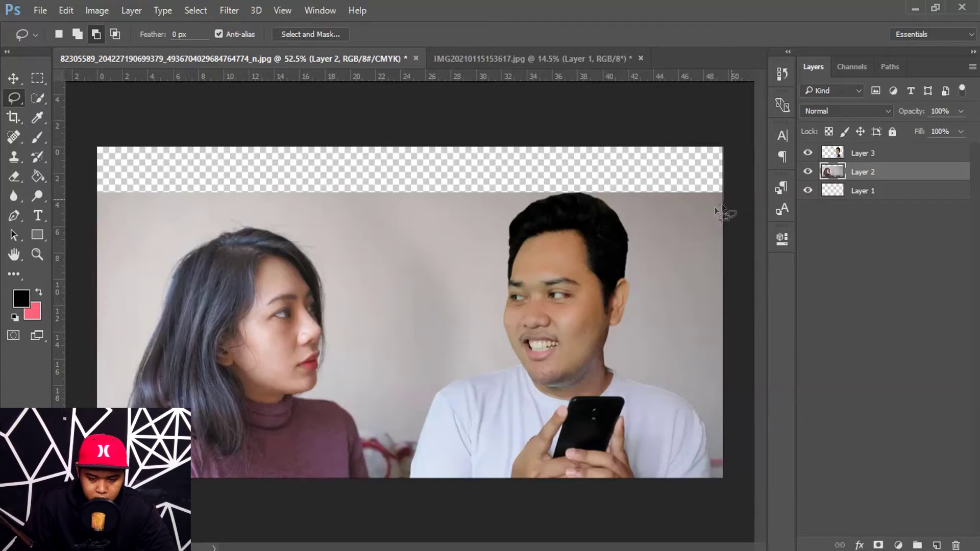
{"action": "left_click_drag", "start_coordinate": [646, 203], "coordinate": [550, 205]}
{"action": "left_click_drag", "start_coordinate": [463, 202], "coordinate": [236, 205]}
{"action": "left_click_drag", "start_coordinate": [80, 159], "coordinate": [82, 123]}
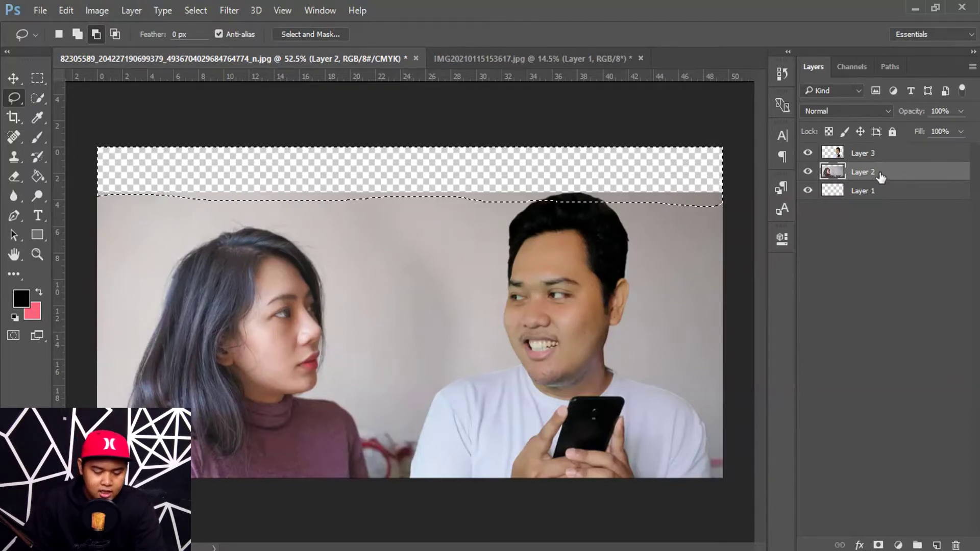
- Content-aware fill the empty top strip, then deselect
{"action": "right_click", "coordinate": [501, 179]}
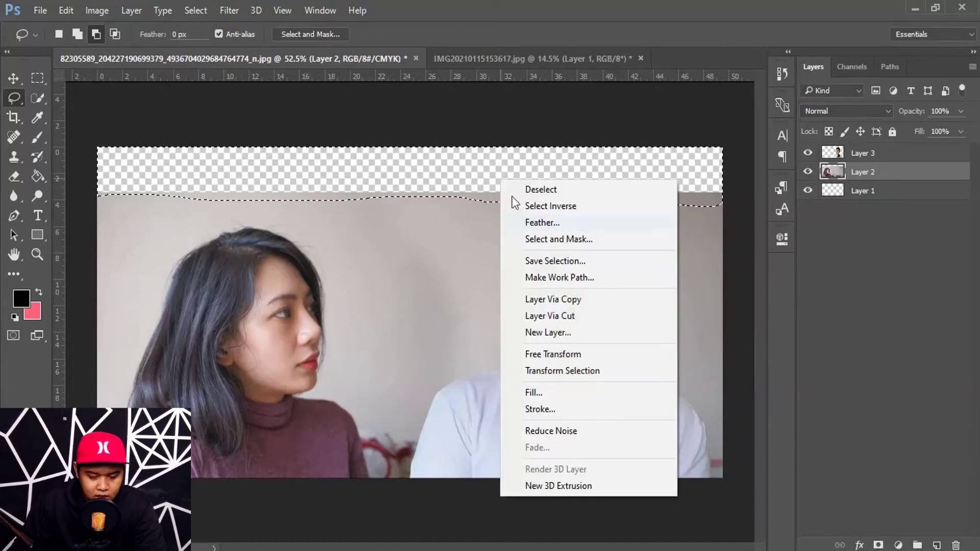
{"action": "left_click", "coordinate": [571, 394]}
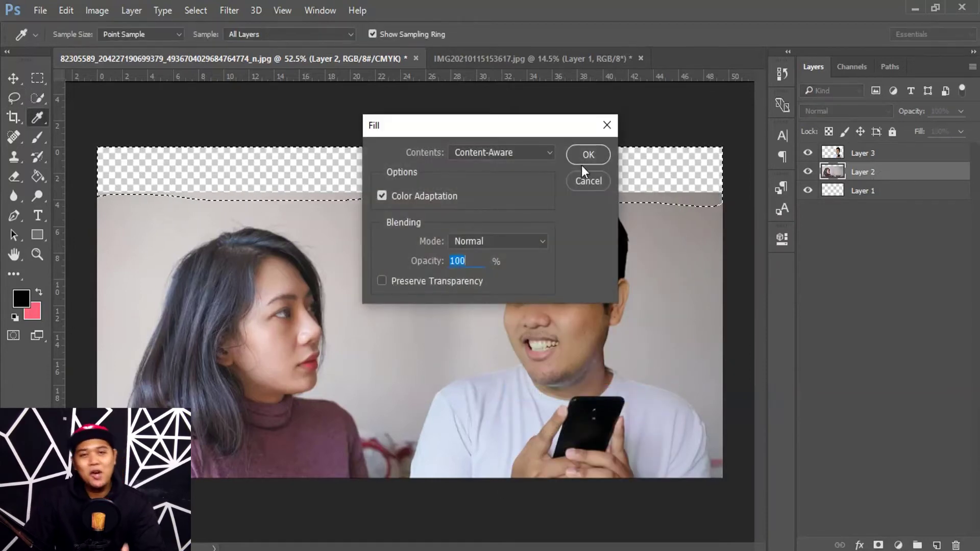
{"action": "left_click", "coordinate": [587, 157]}
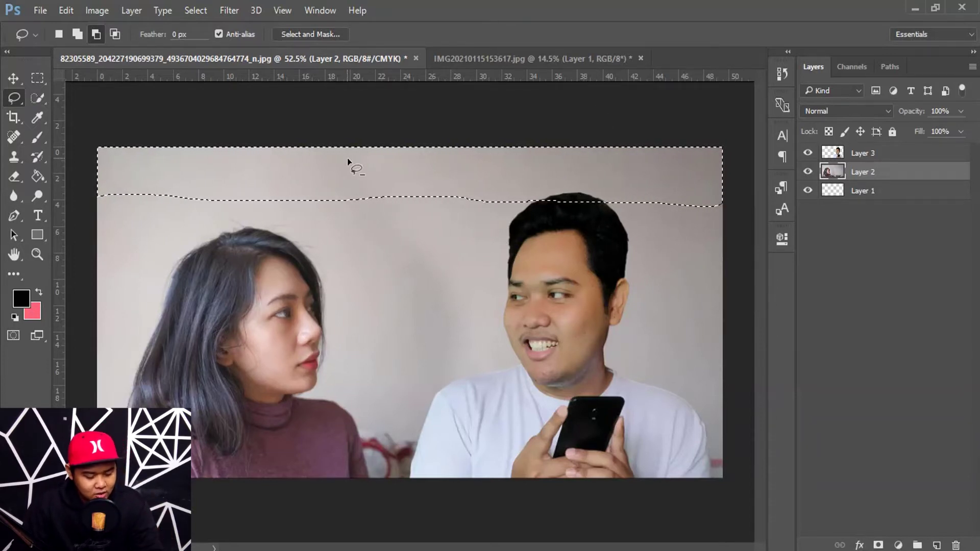
{"action": "key", "text": "ctrl+d"}
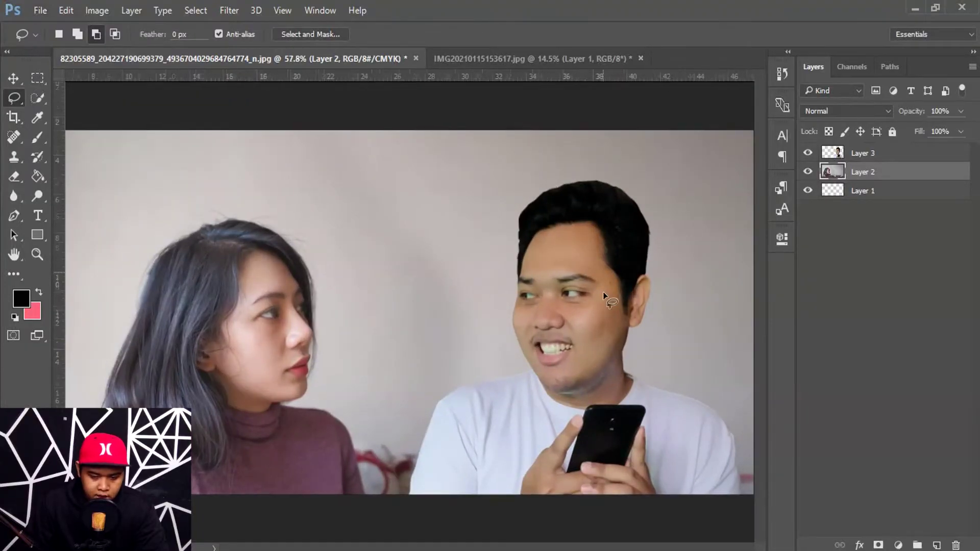
{"action": "scroll", "coordinate": [603, 292], "scroll_direction": "up", "scroll_amount": 3}
{"action": "scroll", "coordinate": [576, 171], "scroll_direction": "up", "scroll_amount": 1}
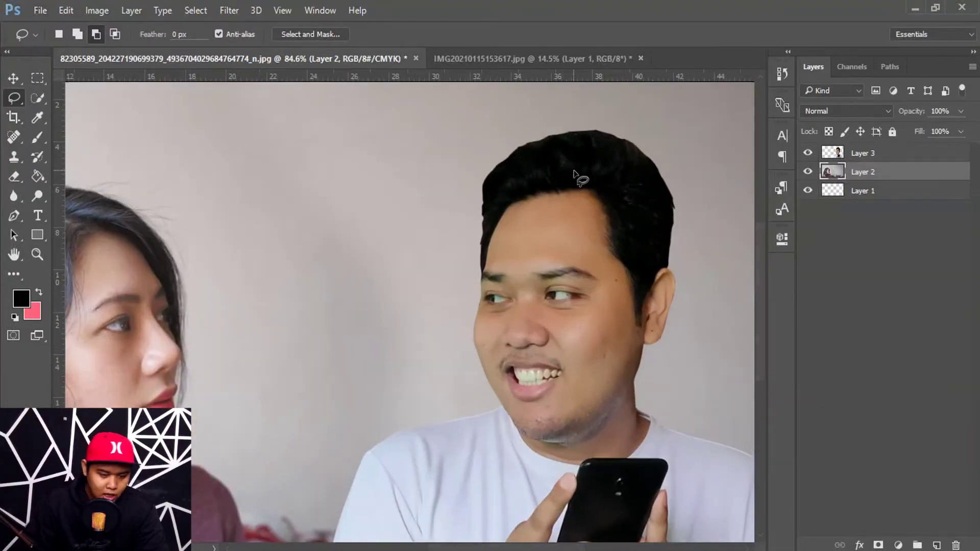
{"action": "scroll", "coordinate": [575, 172], "scroll_direction": "down", "scroll_amount": 1}
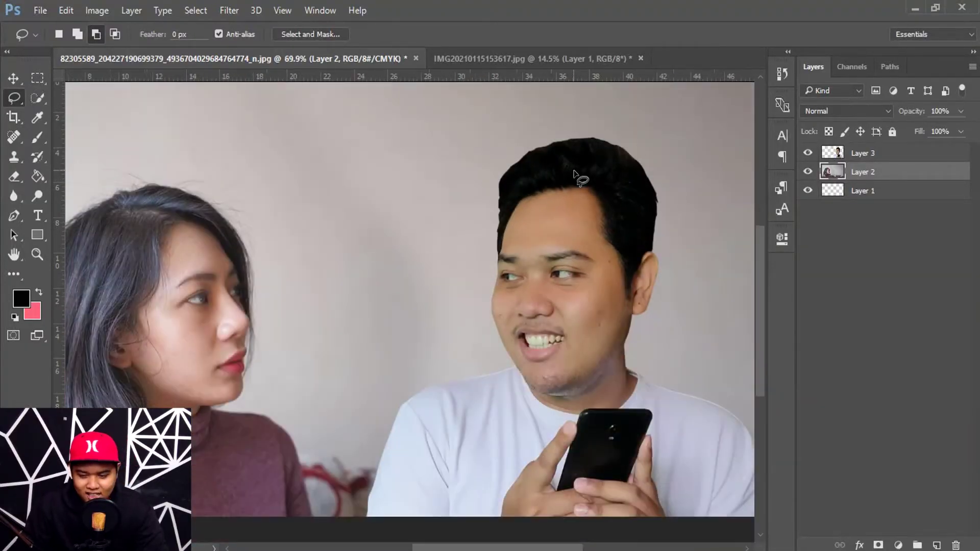
{"action": "scroll", "coordinate": [575, 171], "scroll_direction": "down", "scroll_amount": 1}
{"action": "scroll", "coordinate": [574, 174], "scroll_direction": "down", "scroll_amount": 1}
{"action": "scroll", "coordinate": [574, 173], "scroll_direction": "down", "scroll_amount": 1}
{"action": "scroll", "coordinate": [574, 174], "scroll_direction": "up", "scroll_amount": 1}
{"action": "scroll", "coordinate": [574, 174], "scroll_direction": "down", "scroll_amount": 2}
{"action": "scroll", "coordinate": [574, 174], "scroll_direction": "up", "scroll_amount": 1}
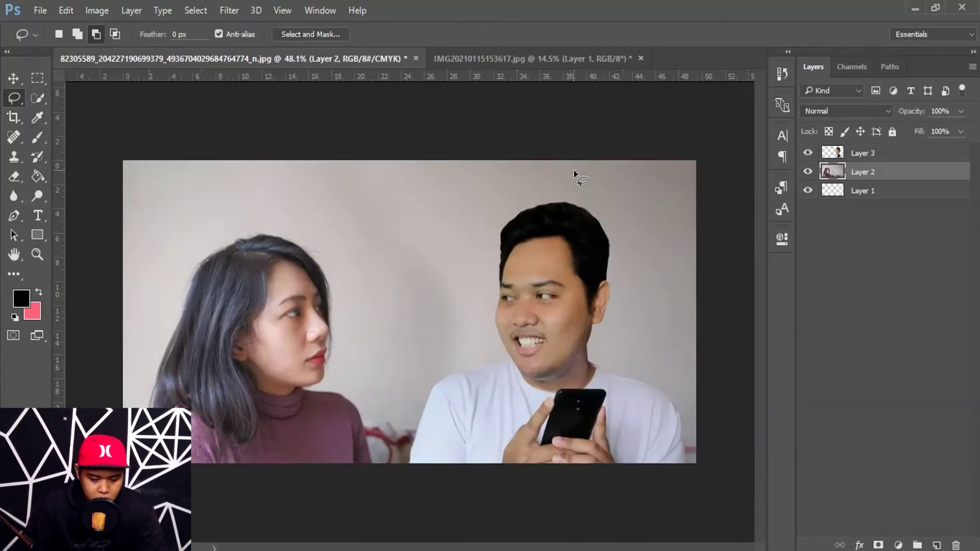
{"action": "scroll", "coordinate": [613, 199], "scroll_direction": "up", "scroll_amount": 2}
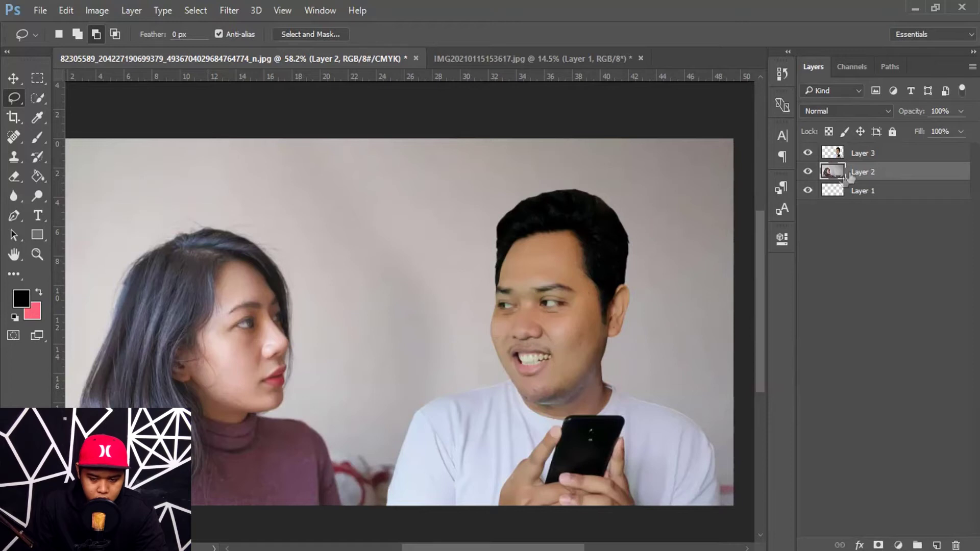
{"action": "left_click", "coordinate": [876, 158]}
- Rotate the man's cut-out to about -0.51° and nudge it slightly right
{"action": "key", "text": "ctrl+t"}
{"action": "left_click_drag", "start_coordinate": [749, 275], "coordinate": [756, 276]}
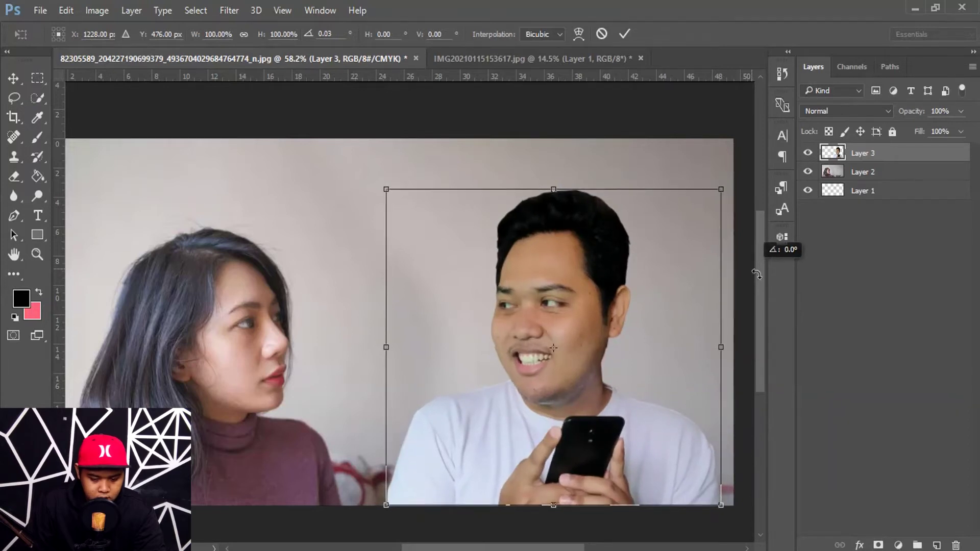
{"action": "left_click_drag", "start_coordinate": [756, 276], "coordinate": [758, 271]}
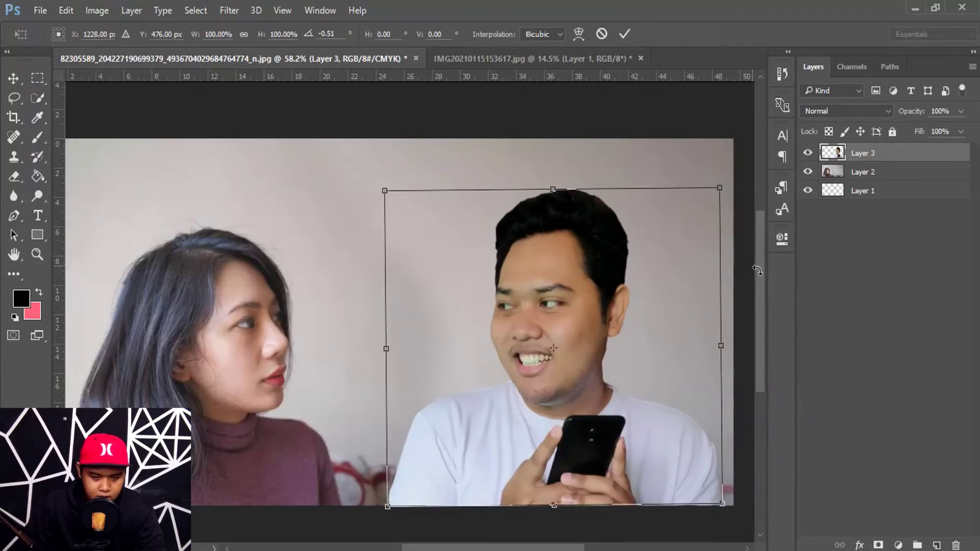
{"action": "left_click", "coordinate": [624, 34]}
{"action": "key", "text": "l"}
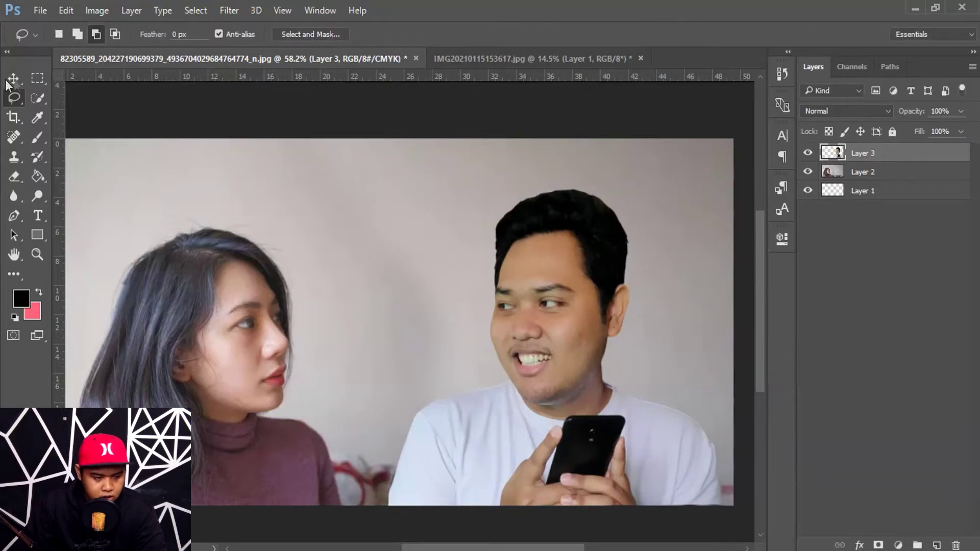
{"action": "key", "text": "v"}
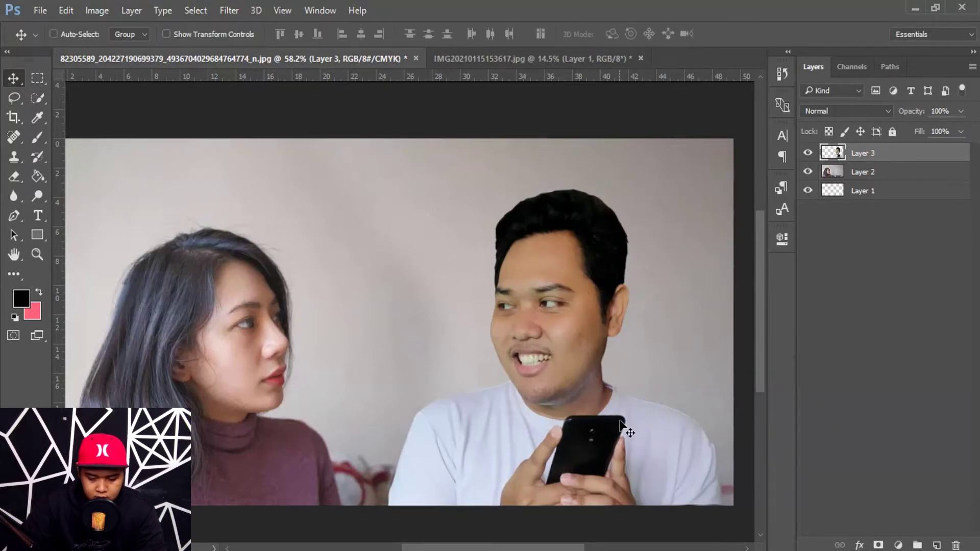
{"action": "key", "text": "Right"}
{"action": "key", "text": "Right"}
{"action": "key", "text": "Right"}
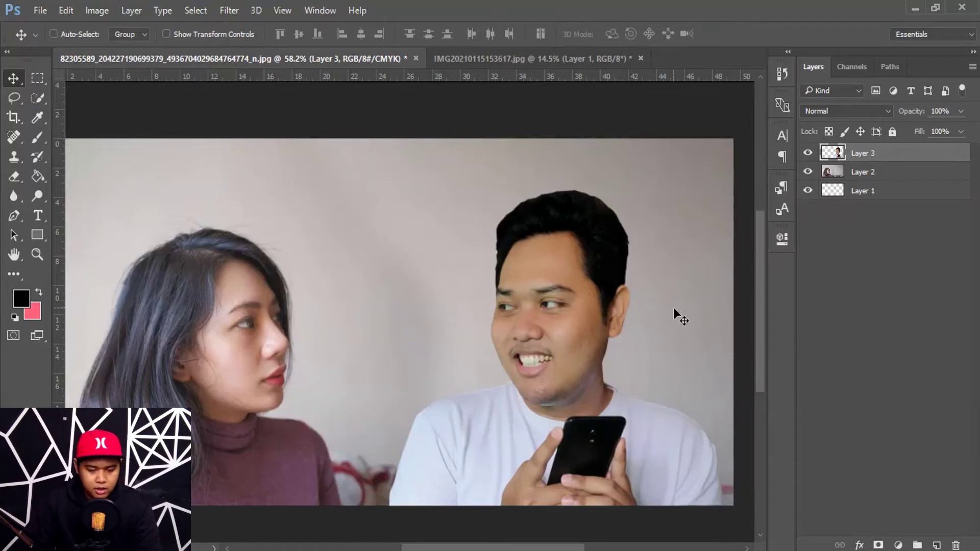
{"action": "scroll", "coordinate": [544, 282], "scroll_direction": "down", "scroll_amount": 2, "text": "alt"}
{"action": "scroll", "coordinate": [543, 282], "scroll_direction": "up", "scroll_amount": 1, "text": "alt"}
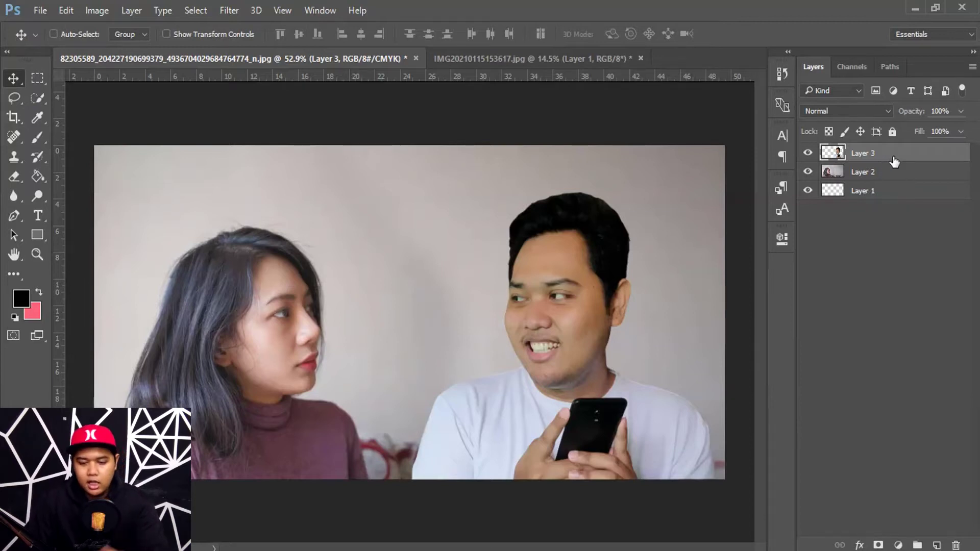
- Rename the man's Layer 3 to 'gue'
{"action": "double_click", "coordinate": [867, 158]}
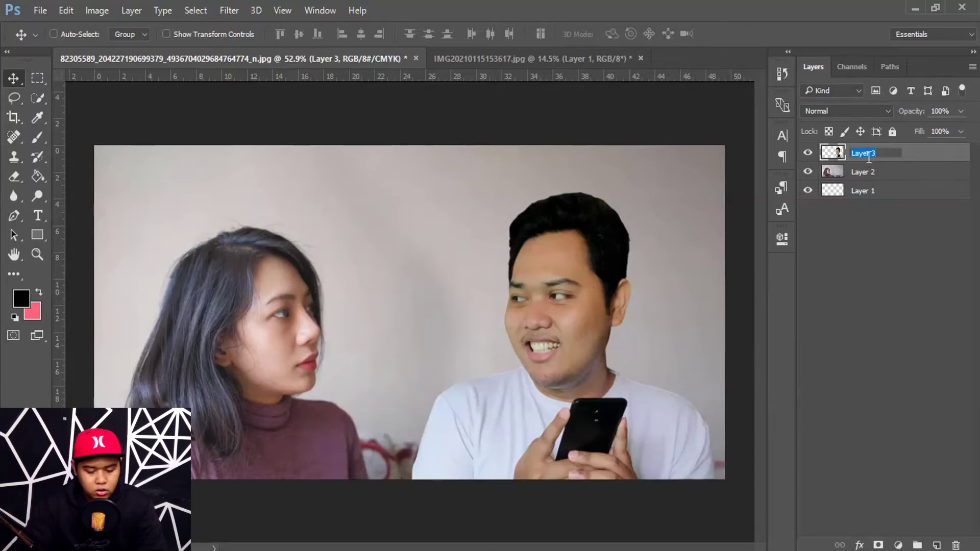
{"action": "type", "text": "gue"}
{"action": "key", "text": "Return"}
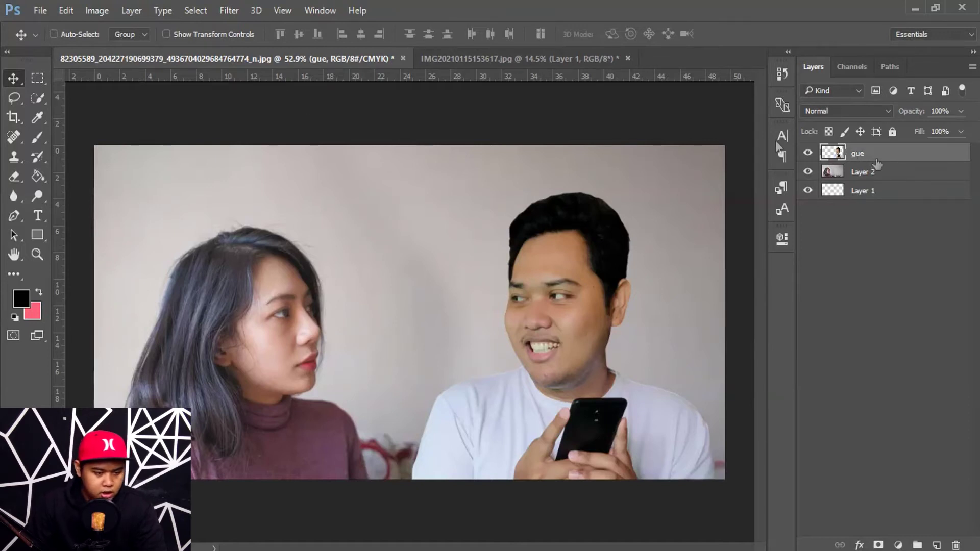
- Raise the gue layer's brightness to 23 with Brightness/Contrast and add a Levels layer above
{"action": "left_click", "coordinate": [106, 11]}
{"action": "mouse_move", "coordinate": [119, 48]}
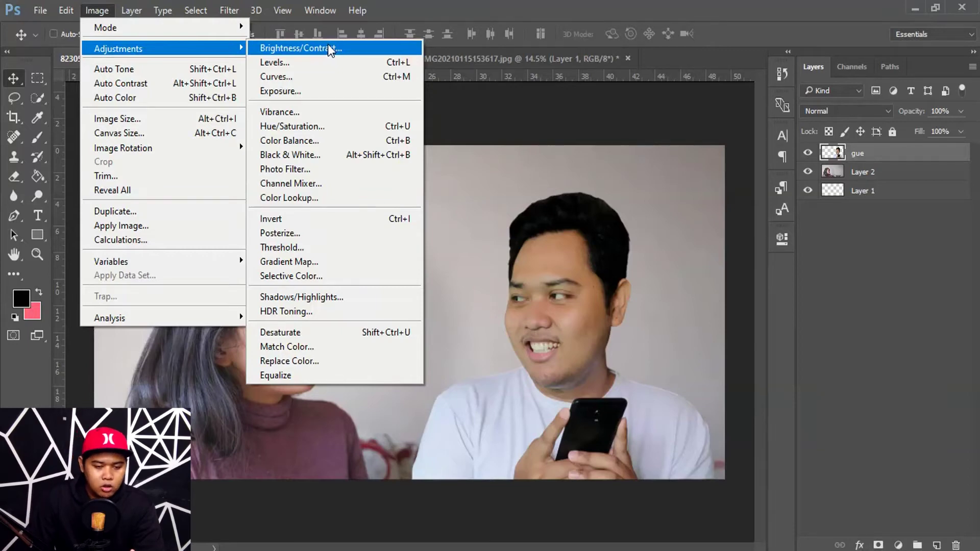
{"action": "left_click", "coordinate": [328, 48]}
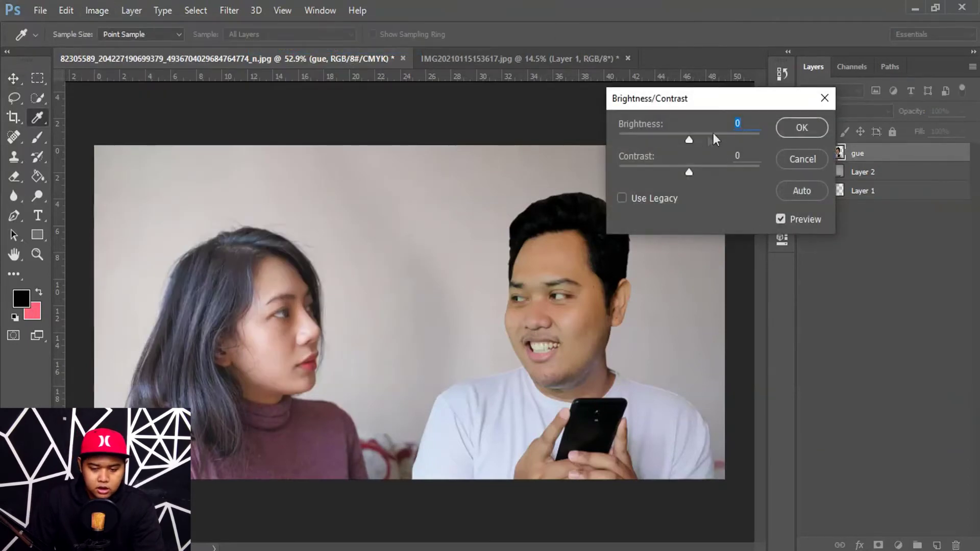
{"action": "left_click_drag", "start_coordinate": [690, 139], "coordinate": [700, 146]}
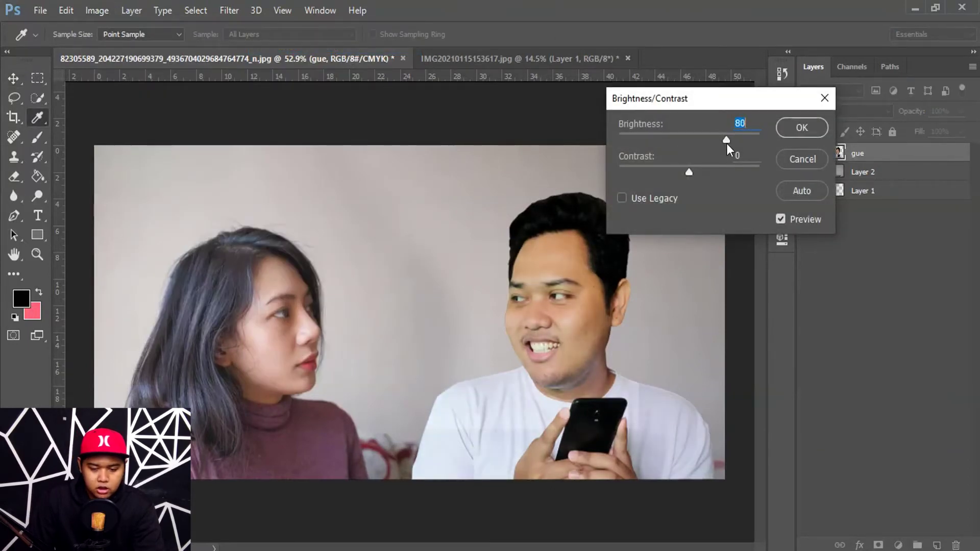
{"action": "left_click", "coordinate": [803, 129]}
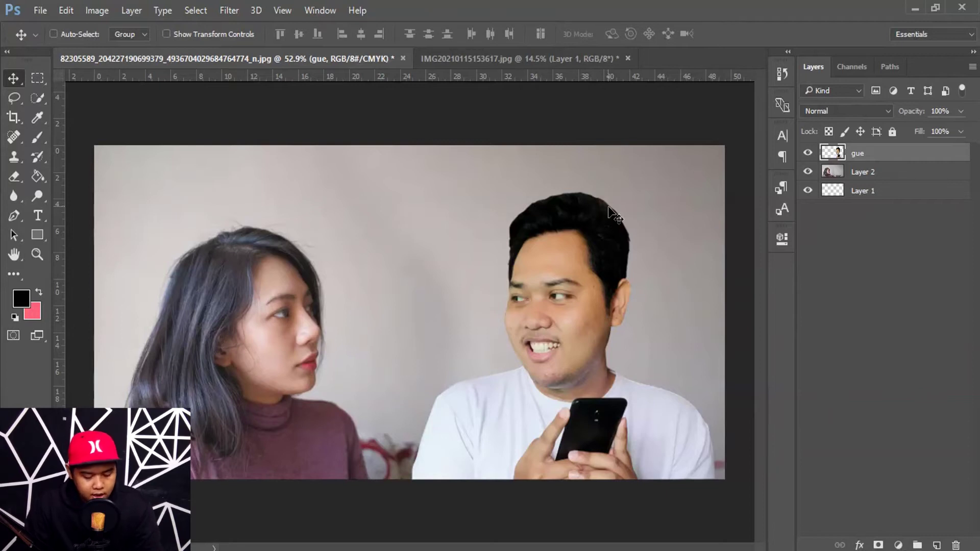
{"action": "left_click_drag", "start_coordinate": [623, 220], "coordinate": [624, 221]}
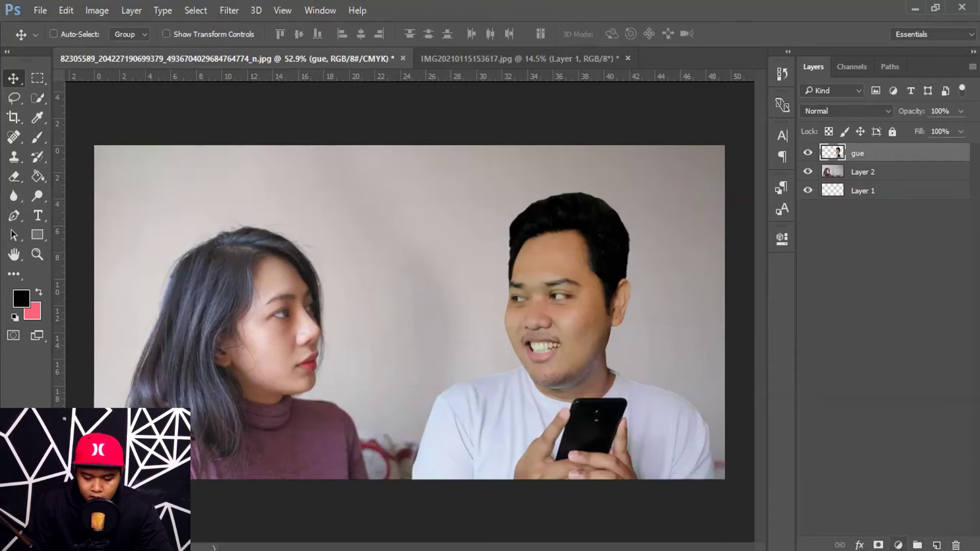
{"action": "left_click", "coordinate": [898, 545]}
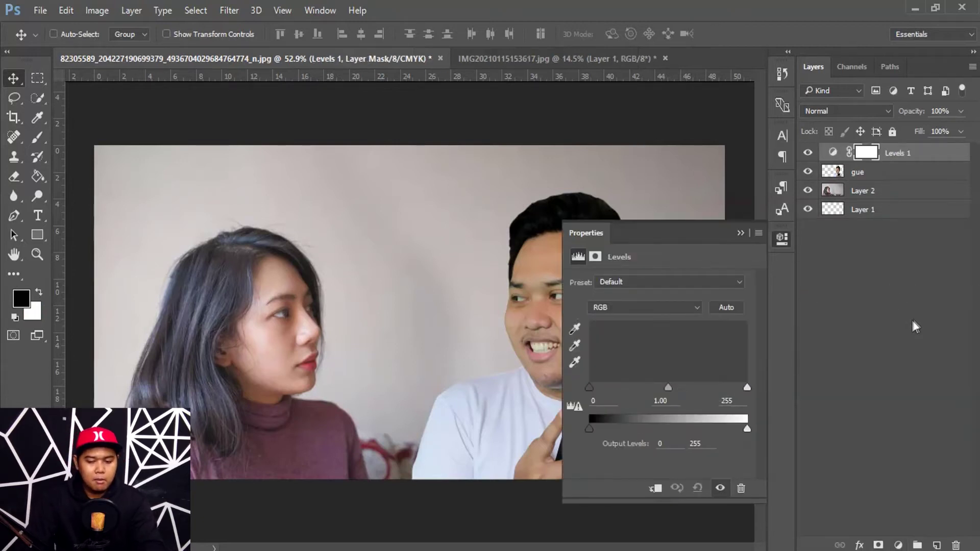
- Clip Levels 1 to the man's gue layer with Create Clipping Mask, then reselect gue
{"action": "left_click", "coordinate": [741, 233]}
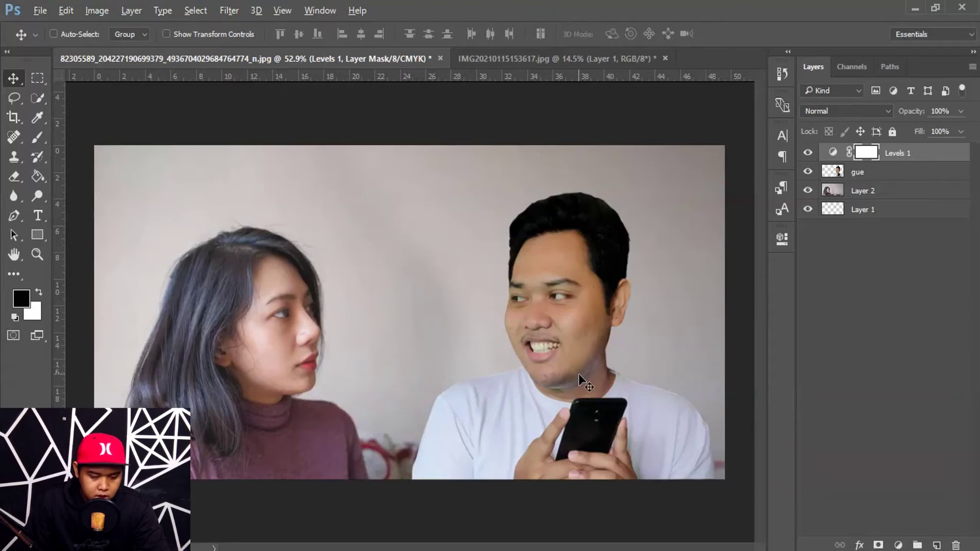
{"action": "scroll", "coordinate": [578, 374], "scroll_direction": "up", "scroll_amount": 2}
{"action": "left_click_drag", "start_coordinate": [638, 353], "coordinate": [564, 328]}
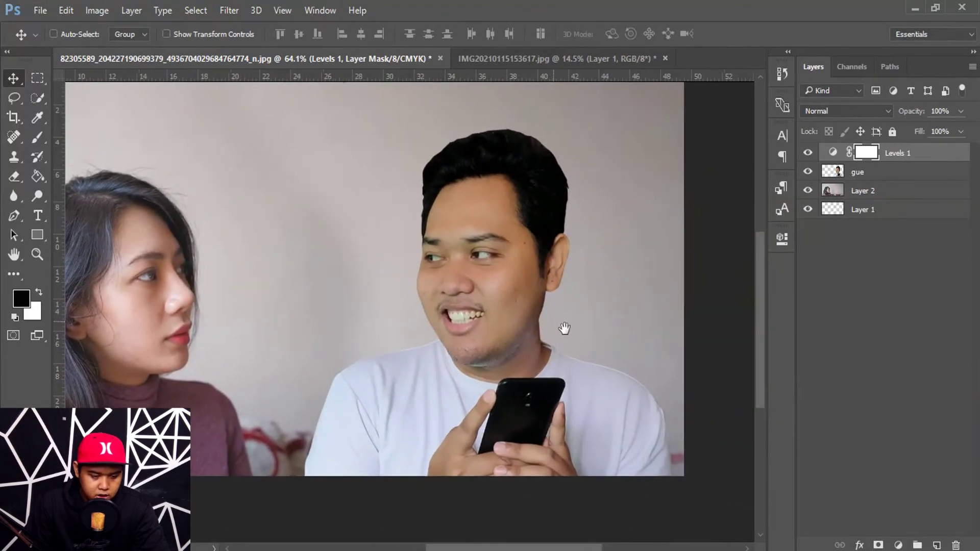
{"action": "key", "text": "ctrl+2"}
{"action": "right_click", "coordinate": [904, 156]}
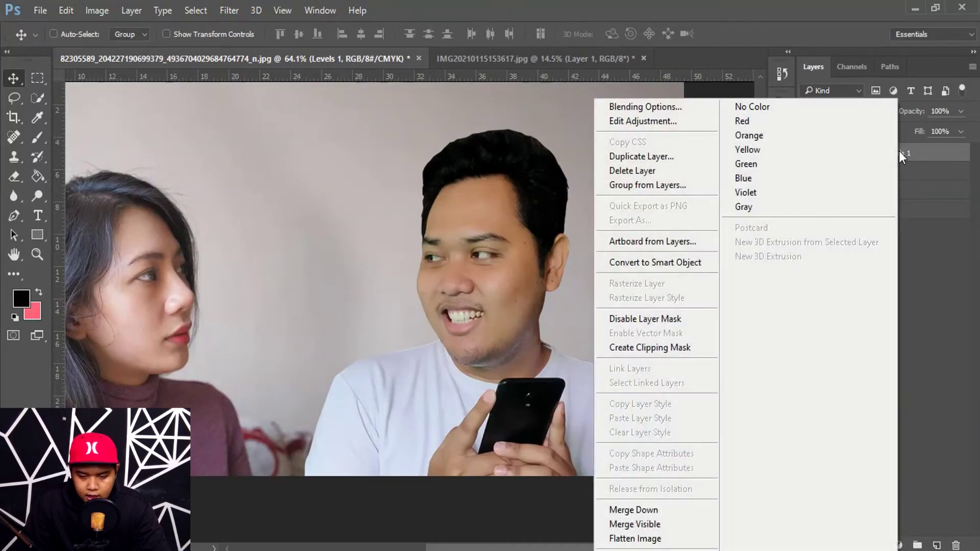
{"action": "left_click", "coordinate": [673, 347]}
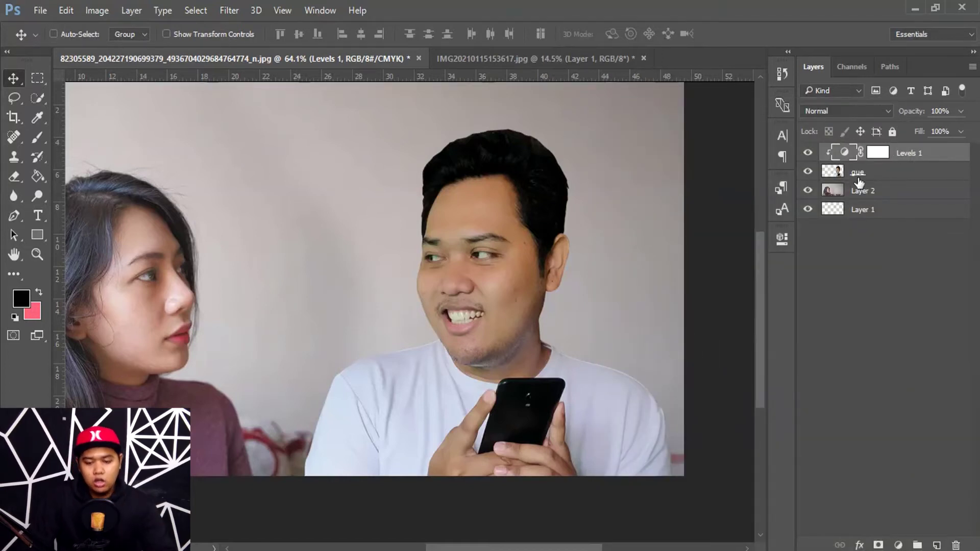
{"action": "left_click", "coordinate": [902, 172]}
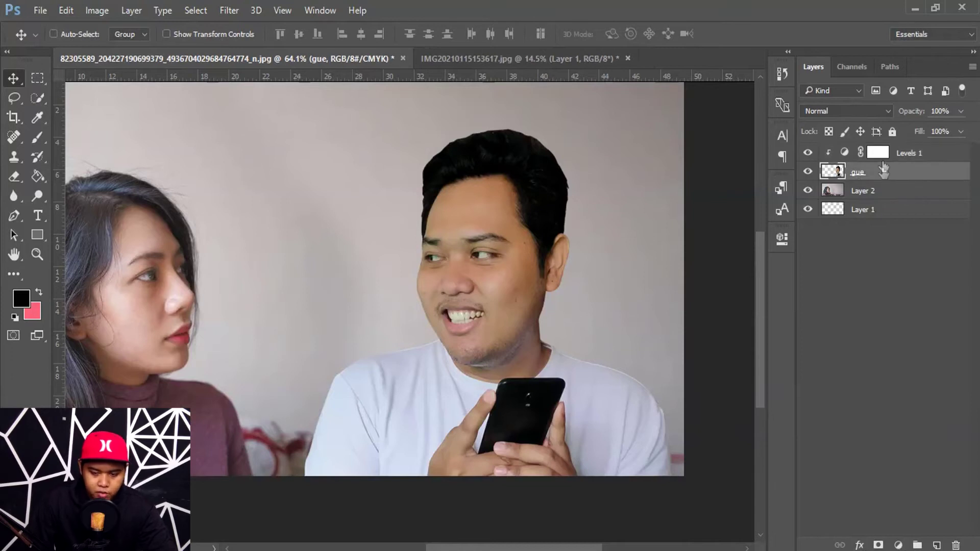
- Set the clipped Levels 1 to input 12, 1.03, 249 and output 24, 255
{"action": "left_click", "coordinate": [911, 153]}
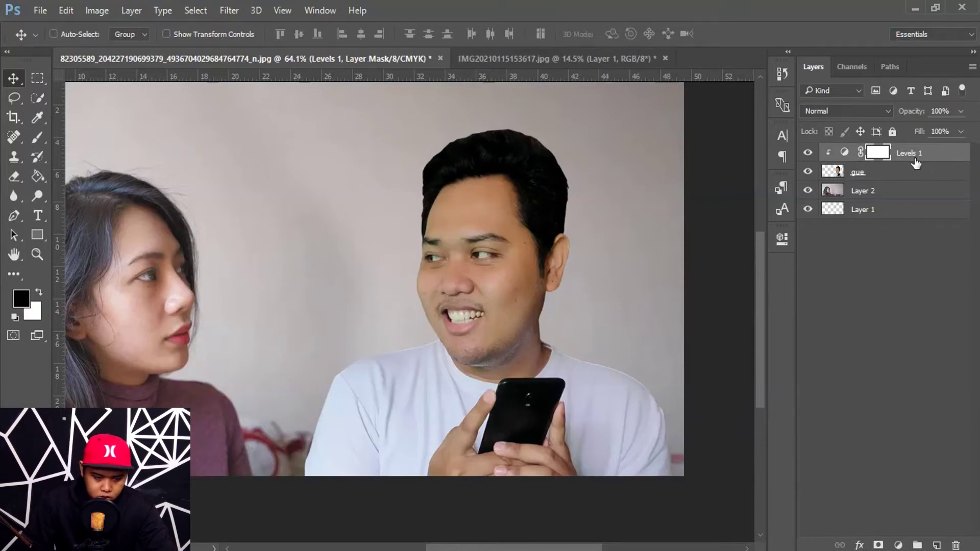
{"action": "key", "text": "ctrl+2"}
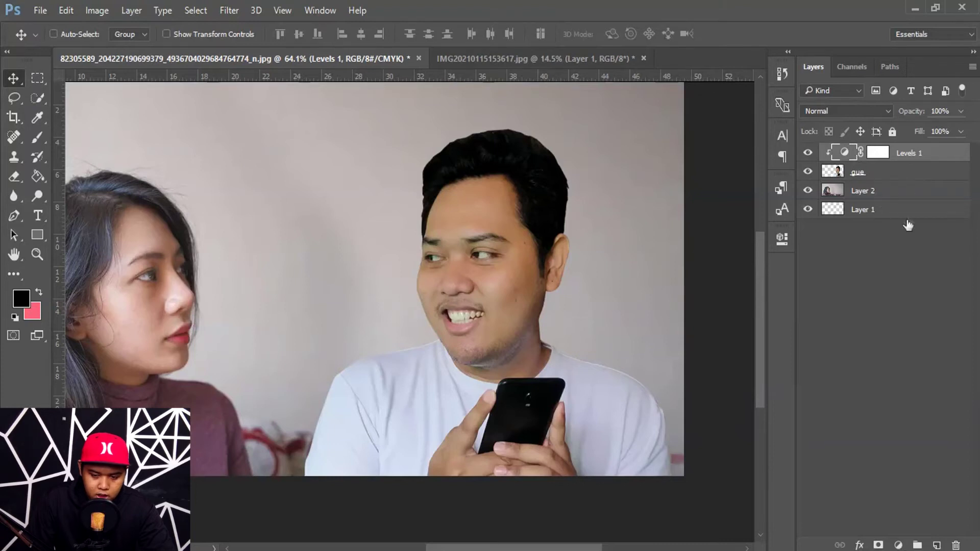
{"action": "double_click", "coordinate": [850, 155]}
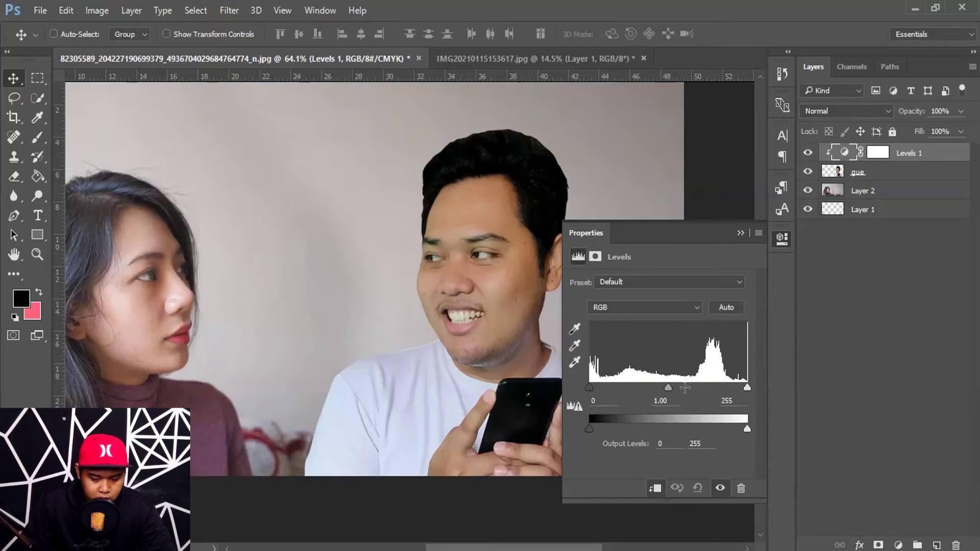
{"action": "left_click_drag", "start_coordinate": [591, 429], "coordinate": [605, 429]}
{"action": "left_click_drag", "start_coordinate": [589, 387], "coordinate": [596, 387]}
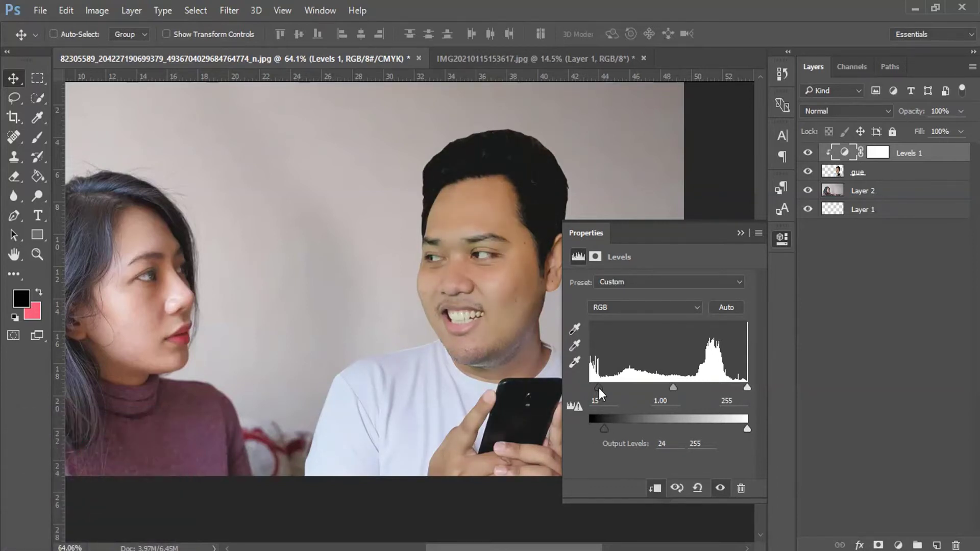
{"action": "left_click_drag", "start_coordinate": [671, 388], "coordinate": [671, 393]}
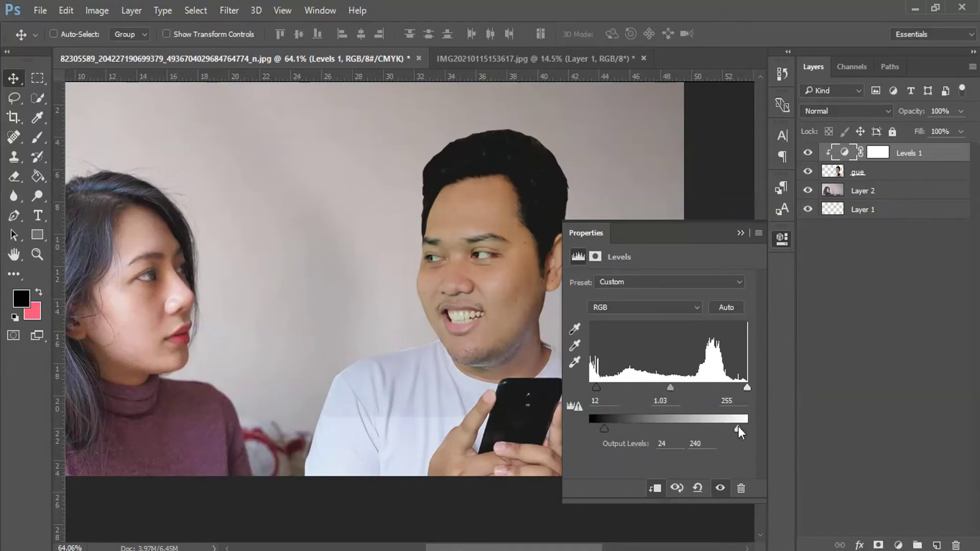
{"action": "left_click_drag", "start_coordinate": [740, 385], "coordinate": [743, 386]}
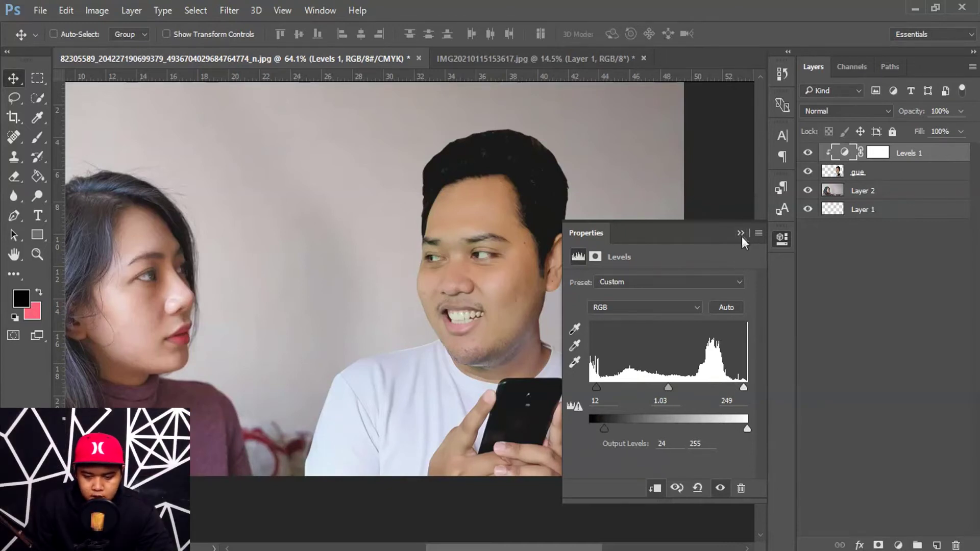
{"action": "left_click", "coordinate": [741, 234]}
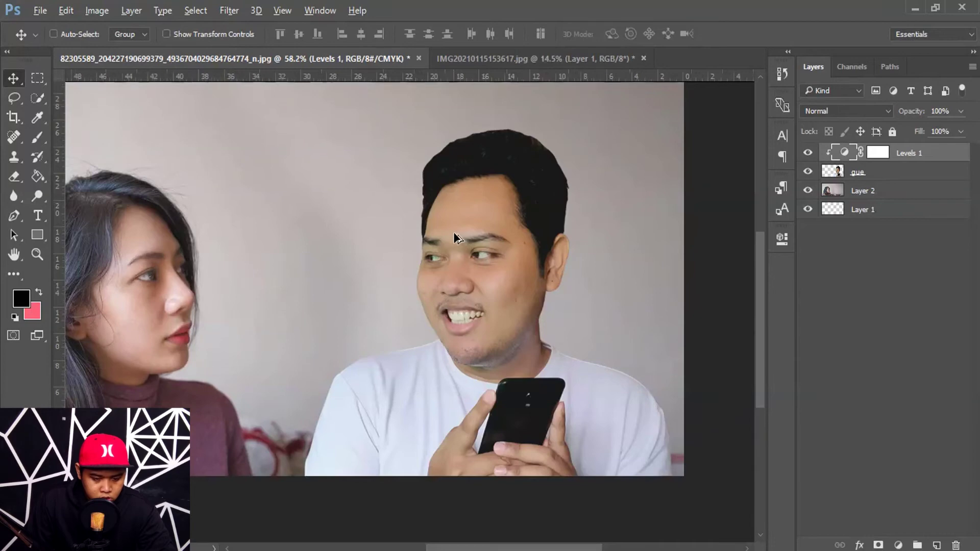
{"action": "key", "text": "ctrl+0"}
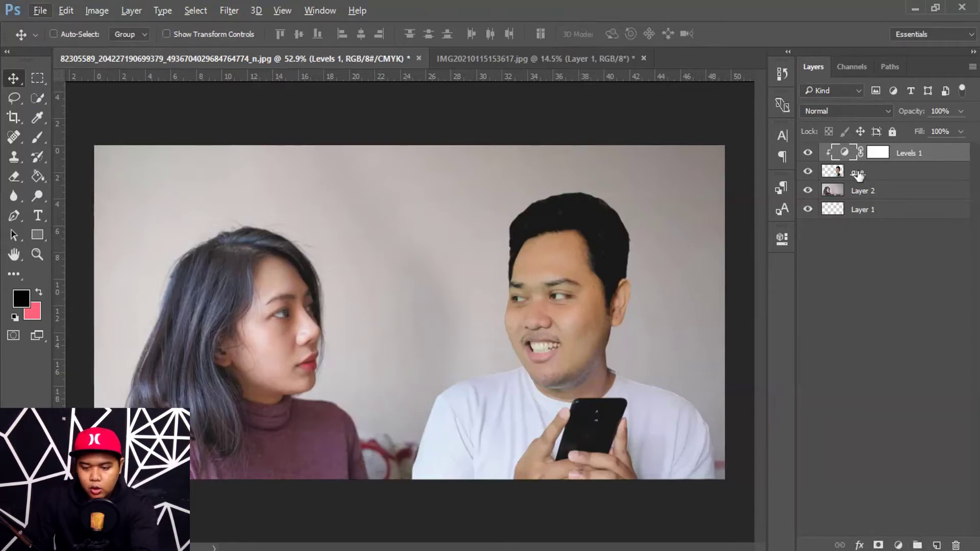
- Add a Color Balance adjustment layer above the man's gue layer
{"action": "left_click", "coordinate": [895, 178]}
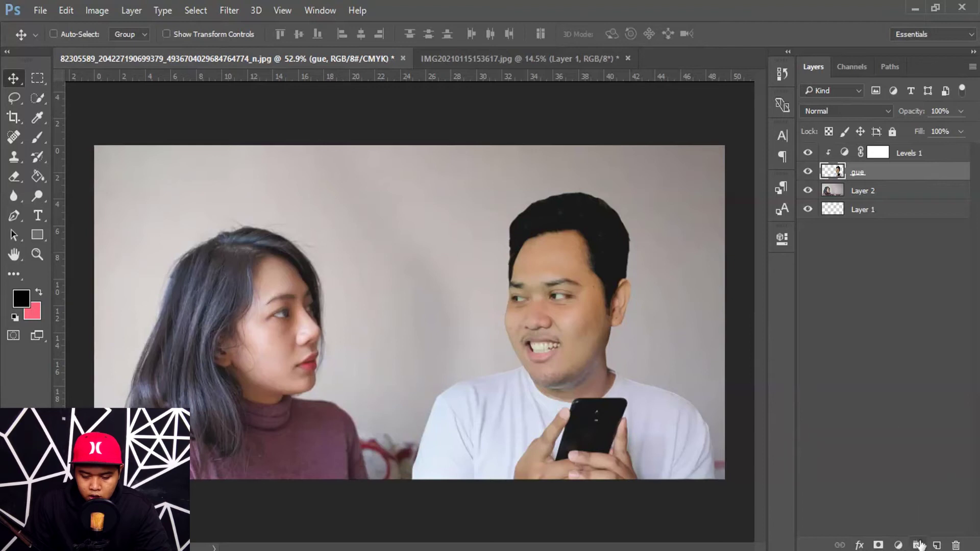
{"action": "left_click", "coordinate": [899, 545]}
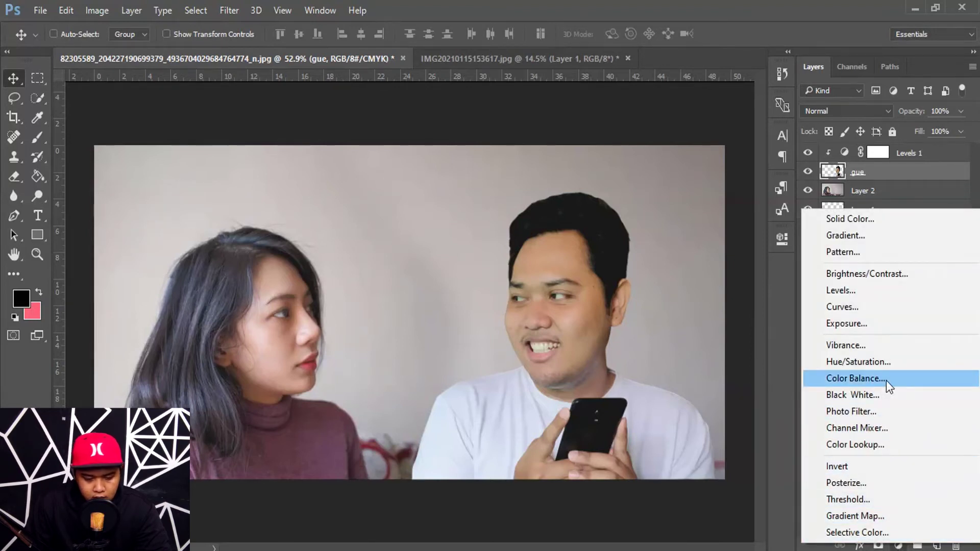
{"action": "left_click", "coordinate": [886, 381]}
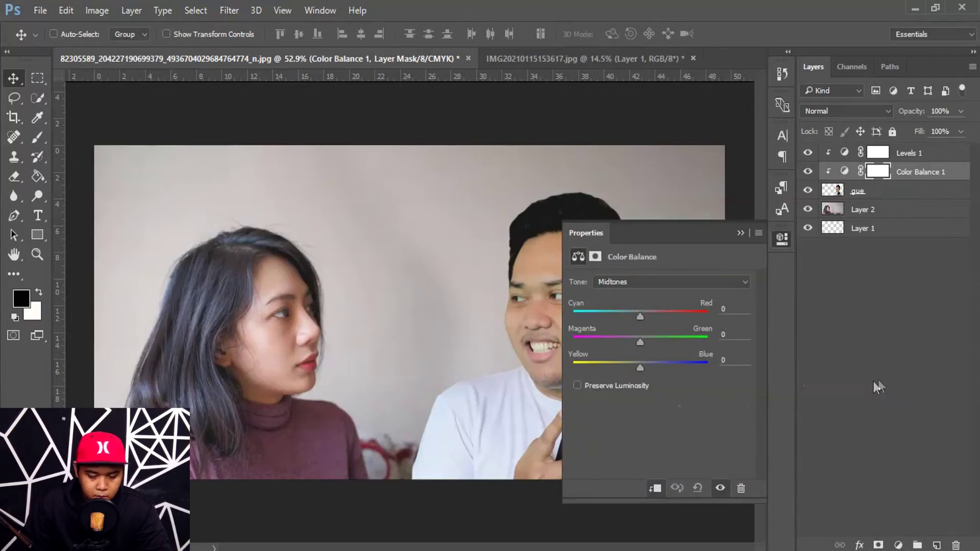
- Set the Color Balance midtones to -2, -13, 0, toward cyan and magenta
{"action": "left_click", "coordinate": [741, 233]}
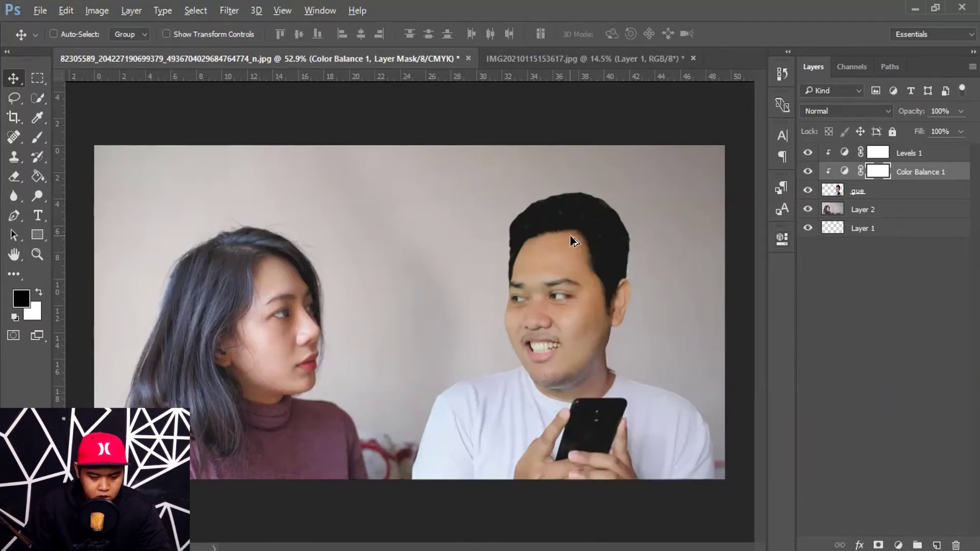
{"action": "scroll", "coordinate": [569, 235], "scroll_direction": "up", "scroll_amount": 2, "text": "alt"}
{"action": "left_click_drag", "start_coordinate": [645, 392], "coordinate": [576, 311]}
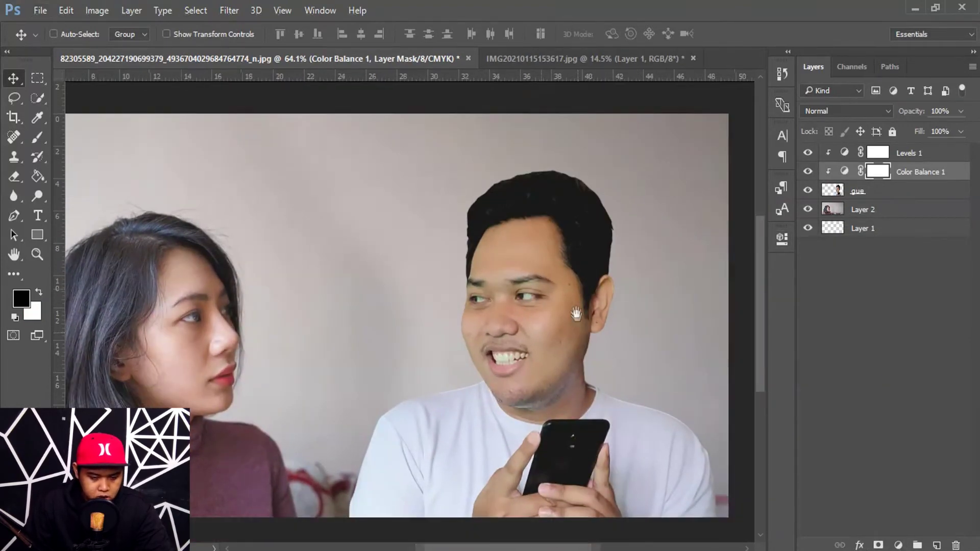
{"action": "double_click", "coordinate": [851, 176]}
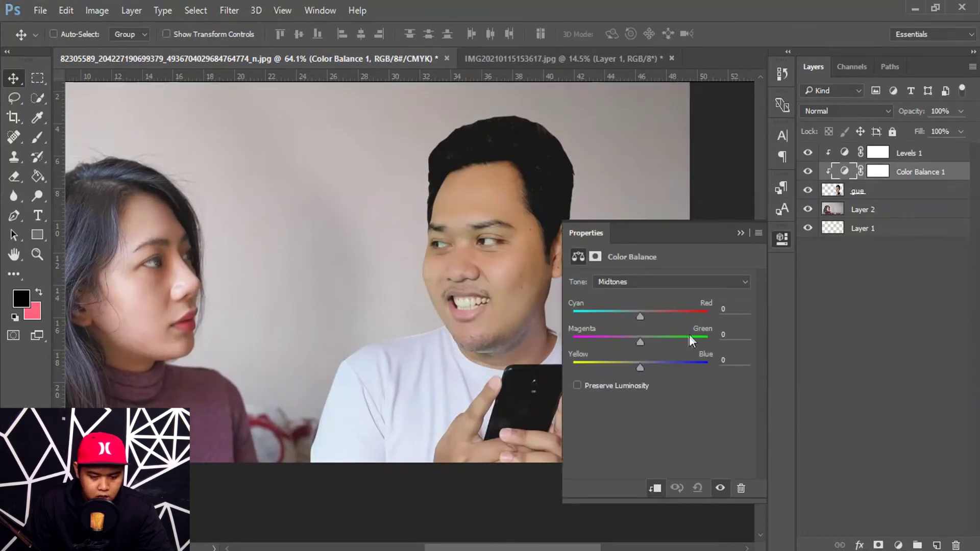
{"action": "left_click", "coordinate": [640, 343]}
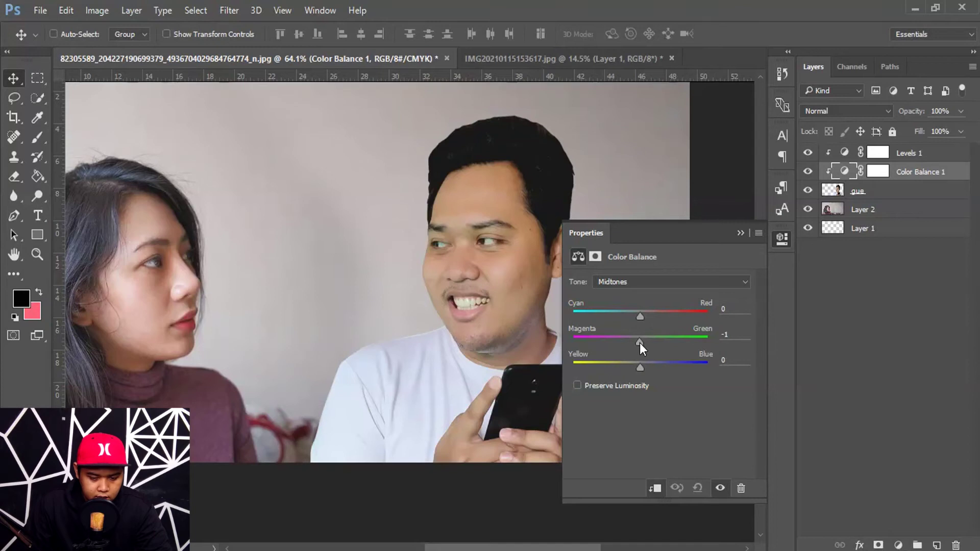
{"action": "left_click_drag", "start_coordinate": [636, 342], "coordinate": [633, 343]}
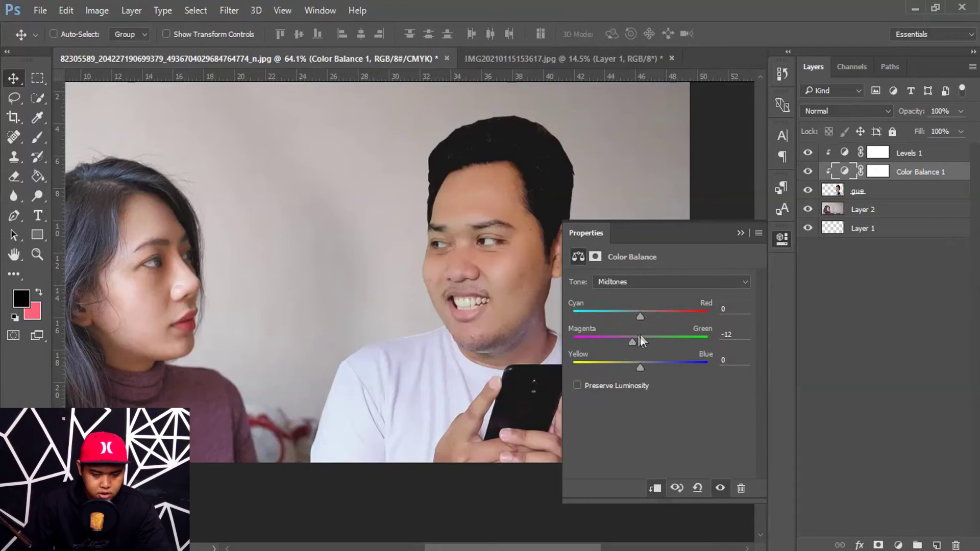
{"action": "scroll", "coordinate": [460, 308], "scroll_direction": "down", "scroll_amount": 3}
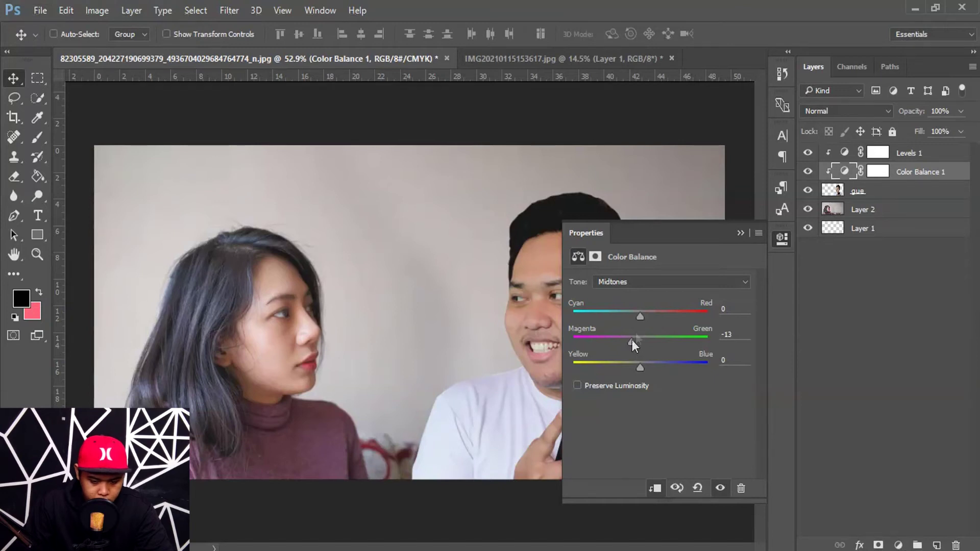
{"action": "left_click_drag", "start_coordinate": [639, 315], "coordinate": [640, 315]}
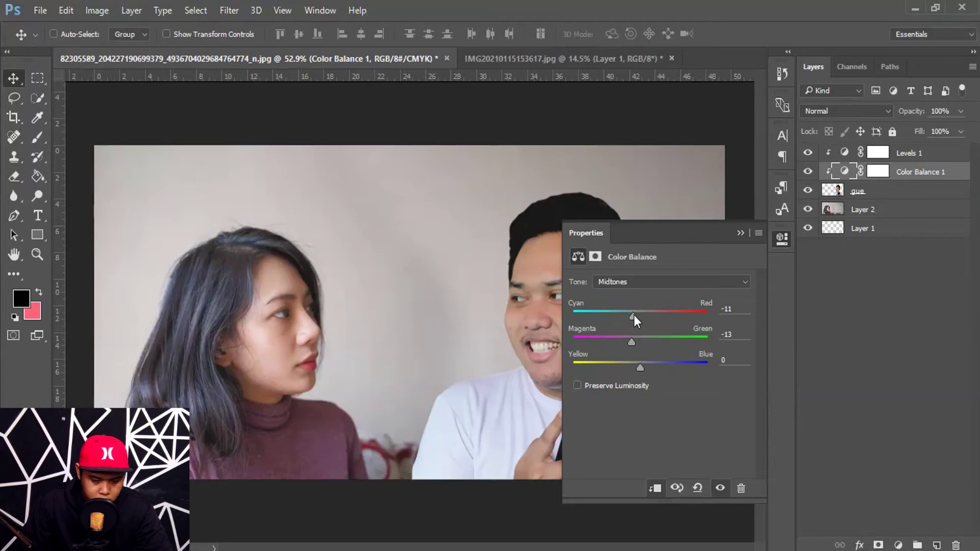
{"action": "left_click", "coordinate": [740, 234]}
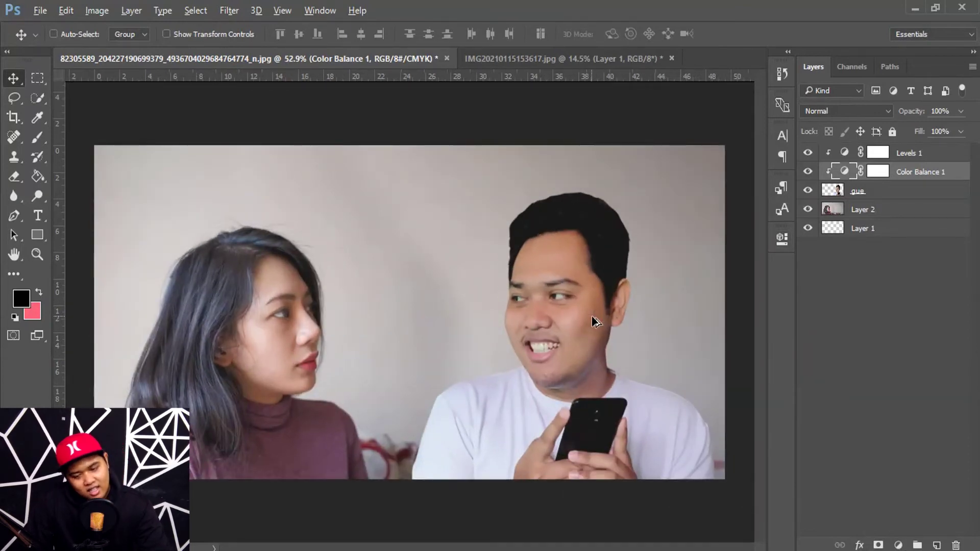
- Move gue, Levels 1 and Color Balance 1 together left, nudge them down, then reselect gue
{"action": "left_click", "coordinate": [888, 194]}
{"action": "left_click", "coordinate": [921, 157], "text": "shift"}
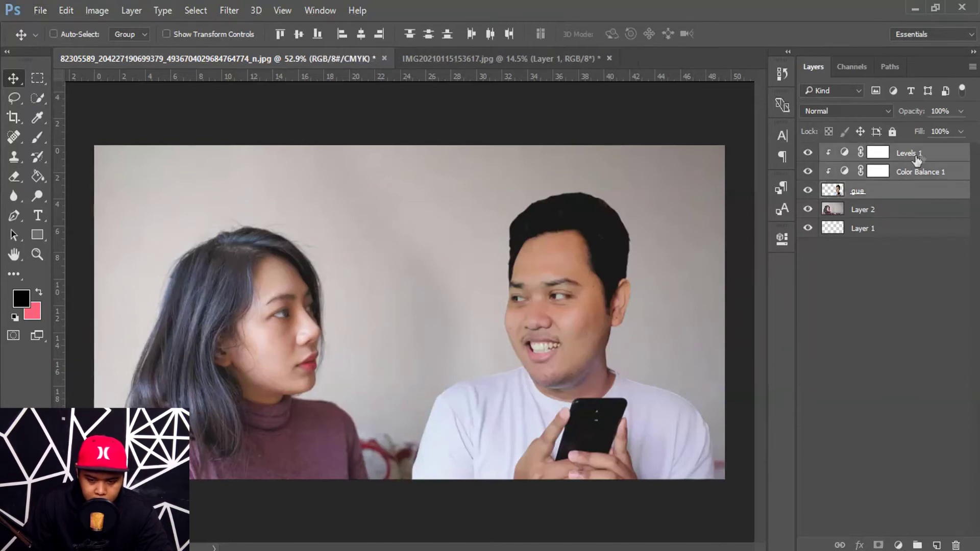
{"action": "left_click", "coordinate": [902, 198]}
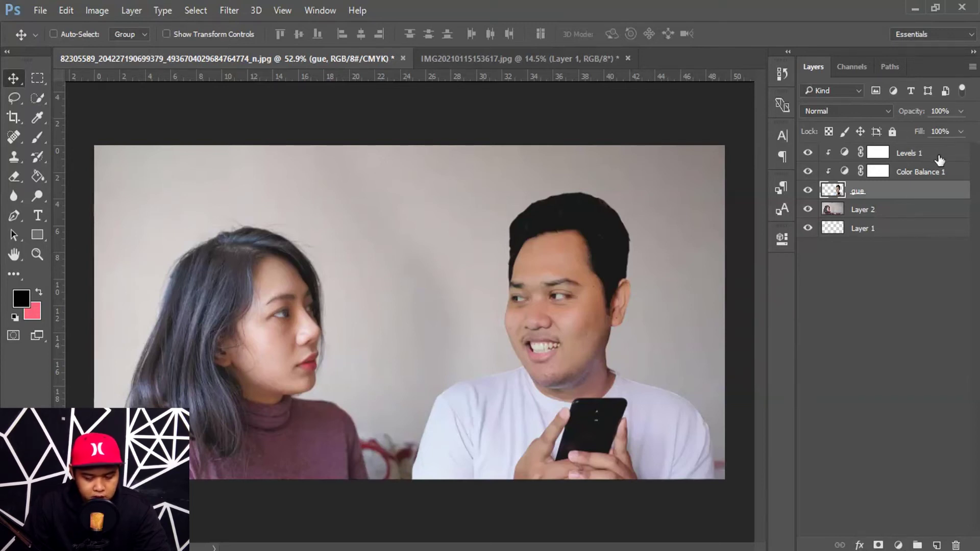
{"action": "left_click", "coordinate": [924, 158], "text": "shift"}
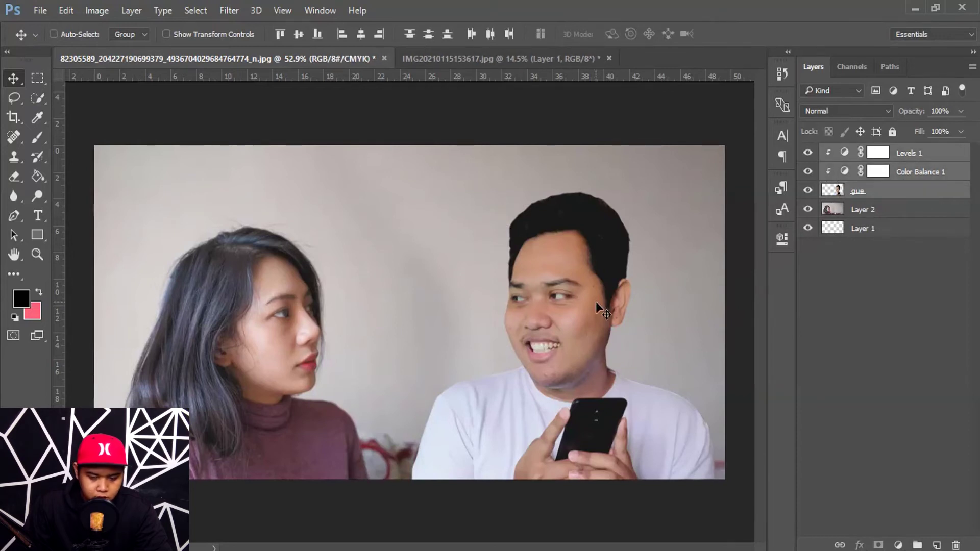
{"action": "left_click_drag", "start_coordinate": [590, 304], "coordinate": [580, 308]}
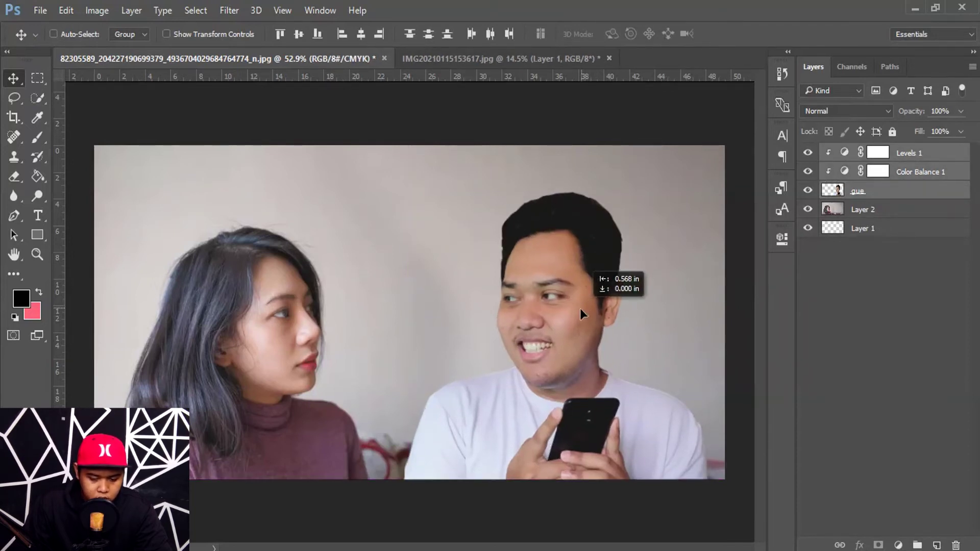
{"action": "left_click_drag", "start_coordinate": [580, 309], "coordinate": [569, 343]}
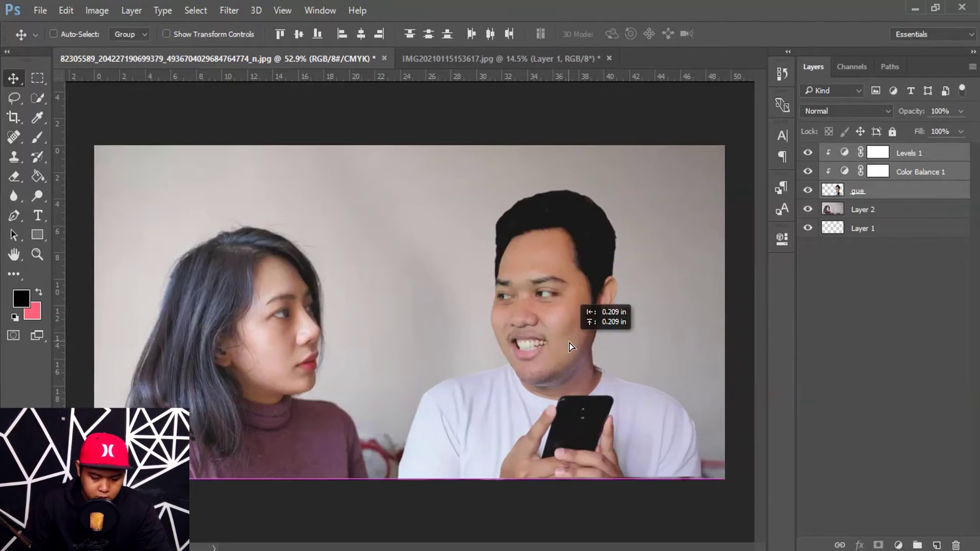
{"action": "key", "text": "Down"}
{"action": "key", "text": "Down"}
{"action": "key", "text": "Down"}
{"action": "key", "text": "Down"}
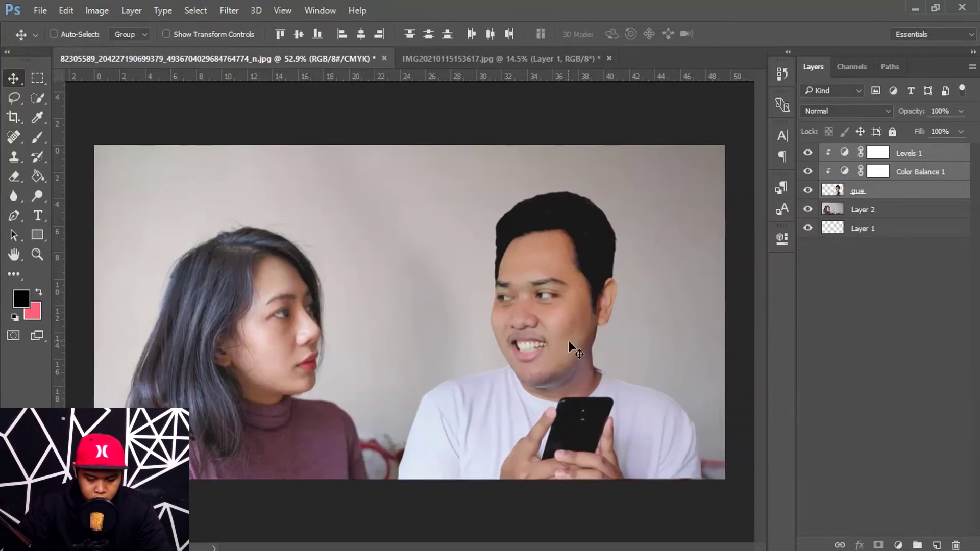
{"action": "key", "text": "Down"}
{"action": "key", "text": "Down"}
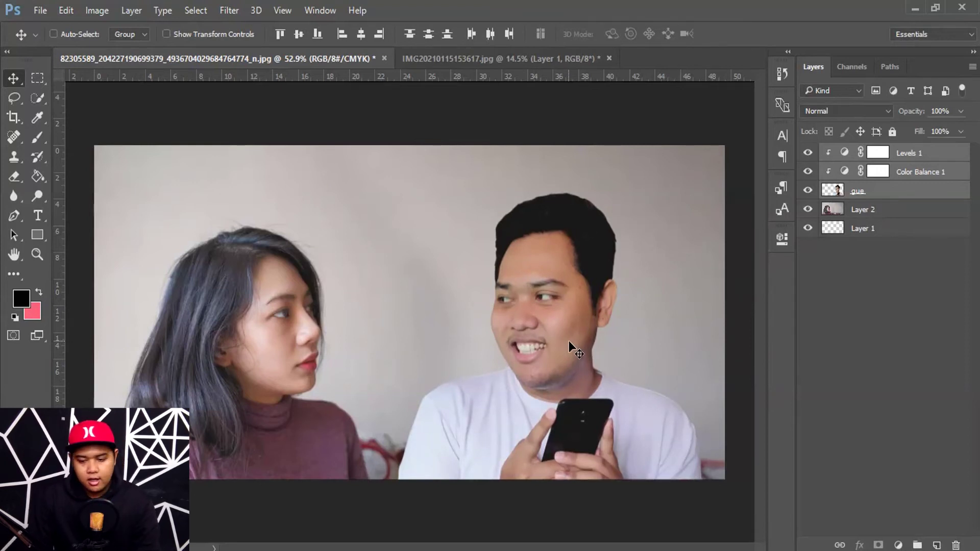
{"action": "left_click", "coordinate": [921, 195]}
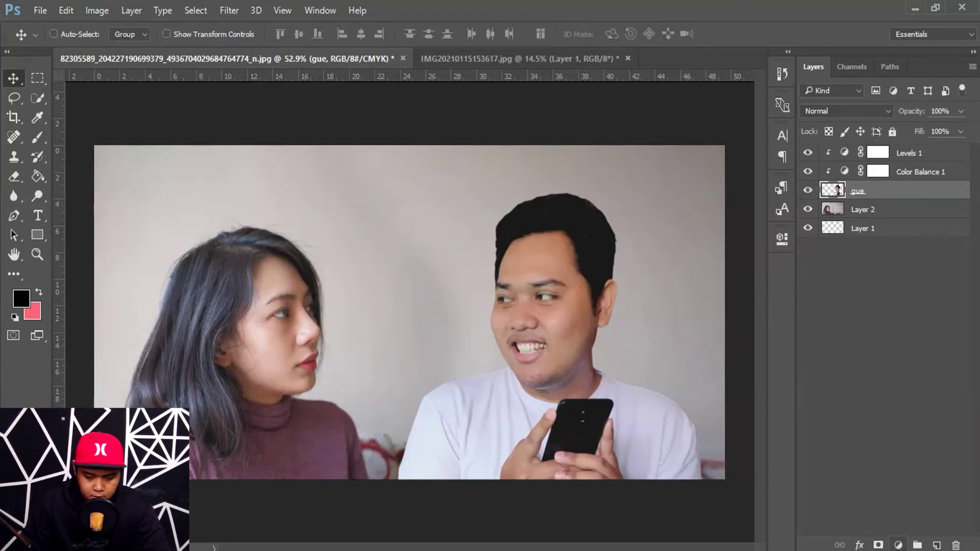
{"action": "left_click", "coordinate": [898, 545]}
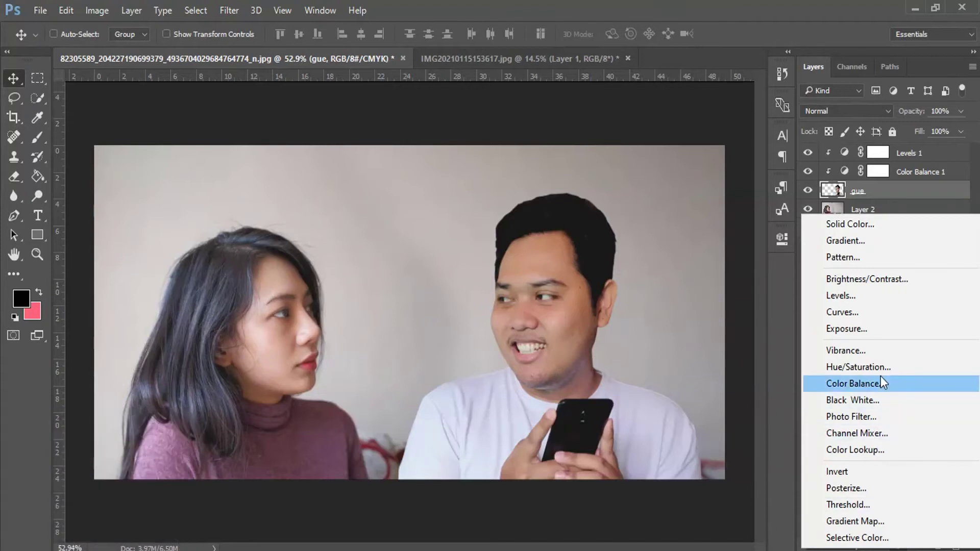
- Try a Curves adjustment brightening the man's midtones, then delete Curves 1
{"action": "left_click", "coordinate": [889, 312]}
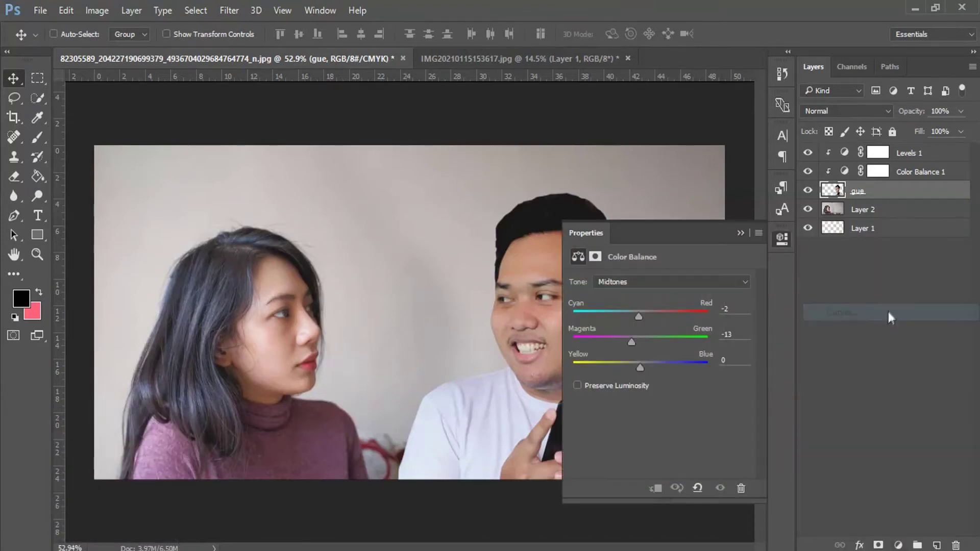
{"action": "left_click_drag", "start_coordinate": [601, 465], "coordinate": [607, 465]}
{"action": "left_click", "coordinate": [703, 358]}
{"action": "left_click_drag", "start_coordinate": [710, 365], "coordinate": [715, 357]}
{"action": "left_click_drag", "start_coordinate": [676, 402], "coordinate": [672, 400]}
{"action": "left_click", "coordinate": [736, 269]}
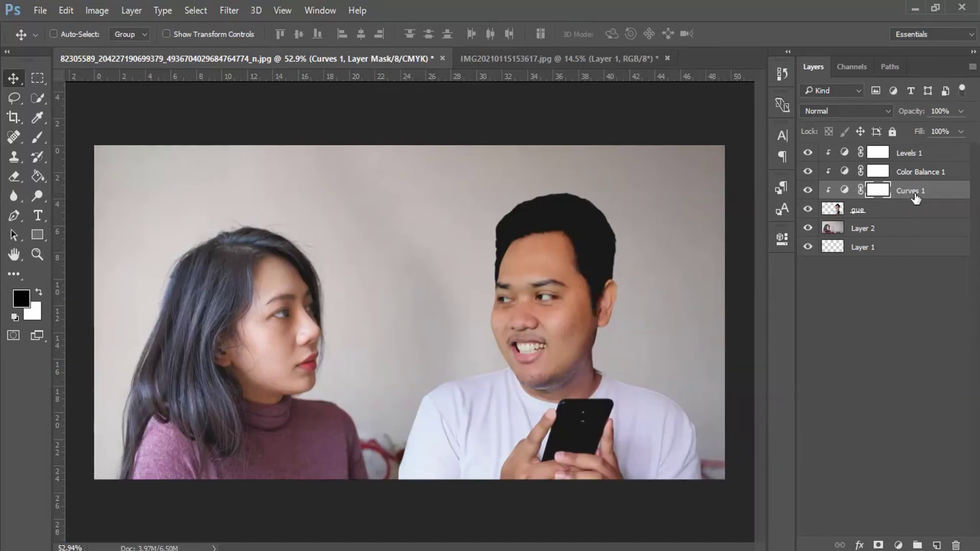
{"action": "right_click", "coordinate": [915, 193]}
{"action": "left_click", "coordinate": [679, 173]}
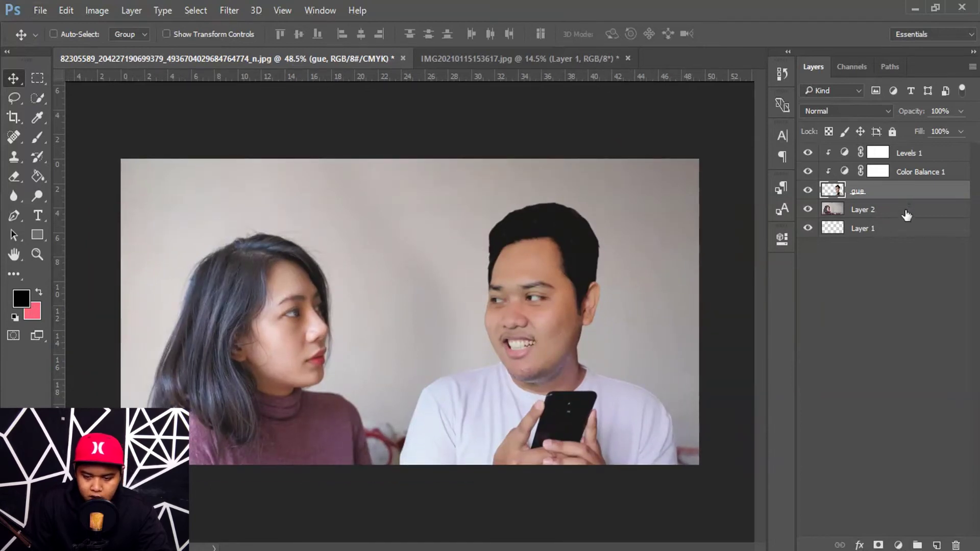
- Add a Hue/Saturation adjustment clipped to the woman's Layer 2
{"action": "left_click", "coordinate": [907, 212]}
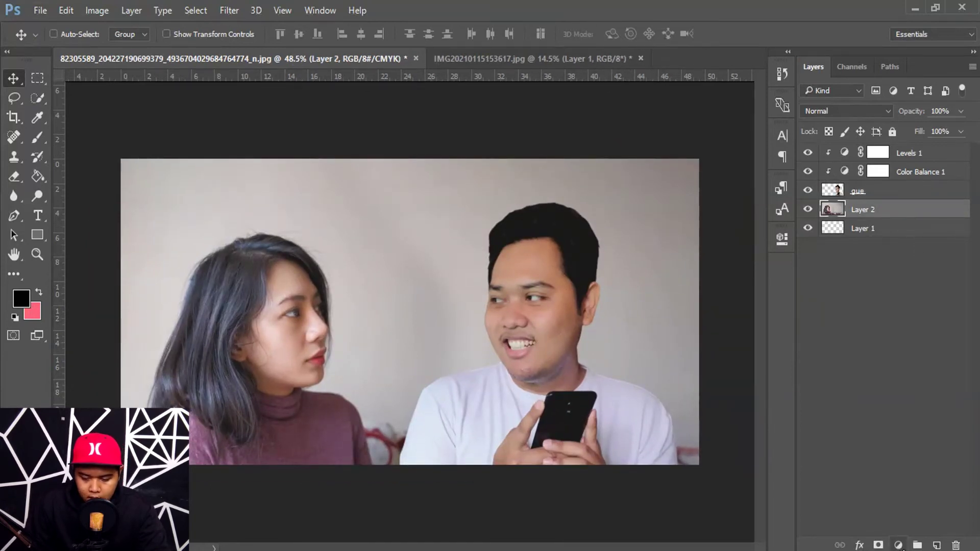
{"action": "left_click", "coordinate": [900, 546]}
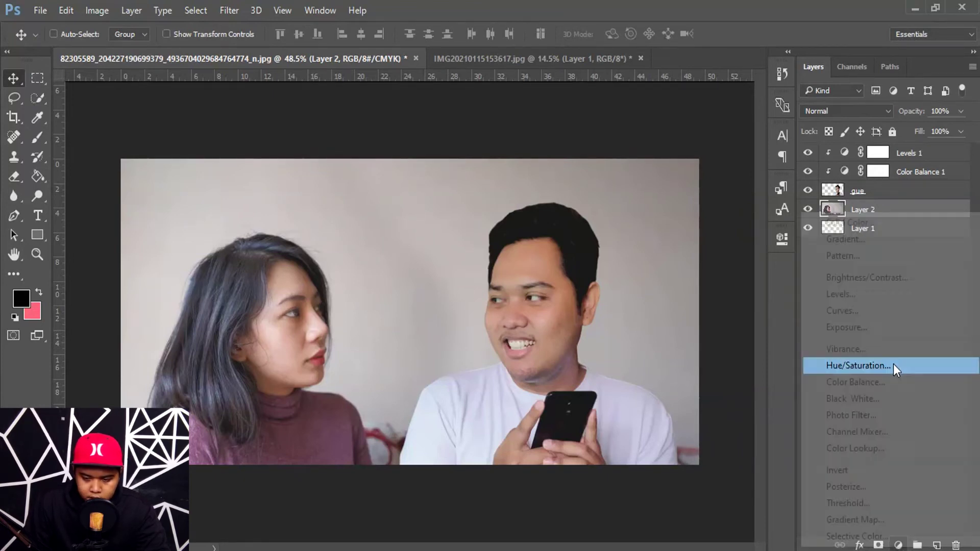
{"action": "left_click", "coordinate": [895, 366]}
{"action": "right_click", "coordinate": [915, 216]}
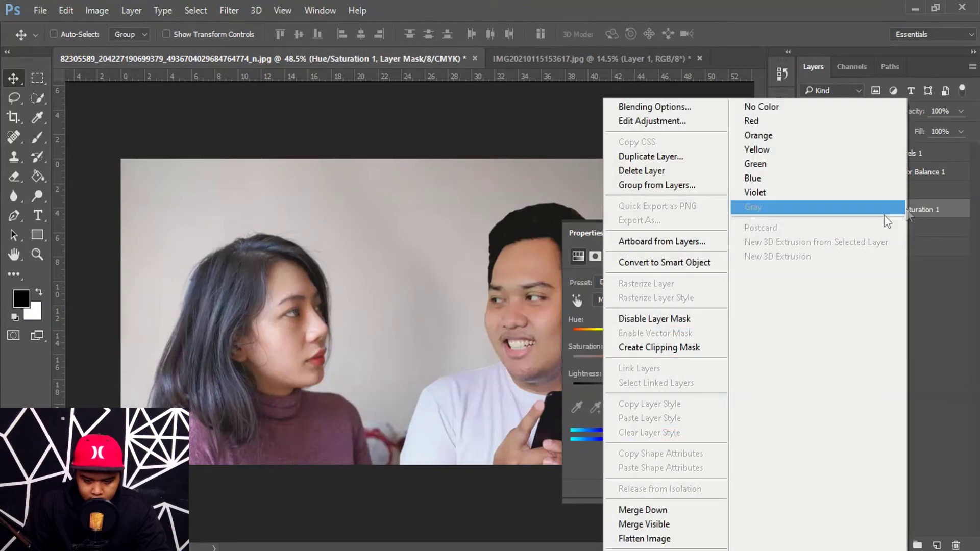
{"action": "left_click", "coordinate": [691, 348]}
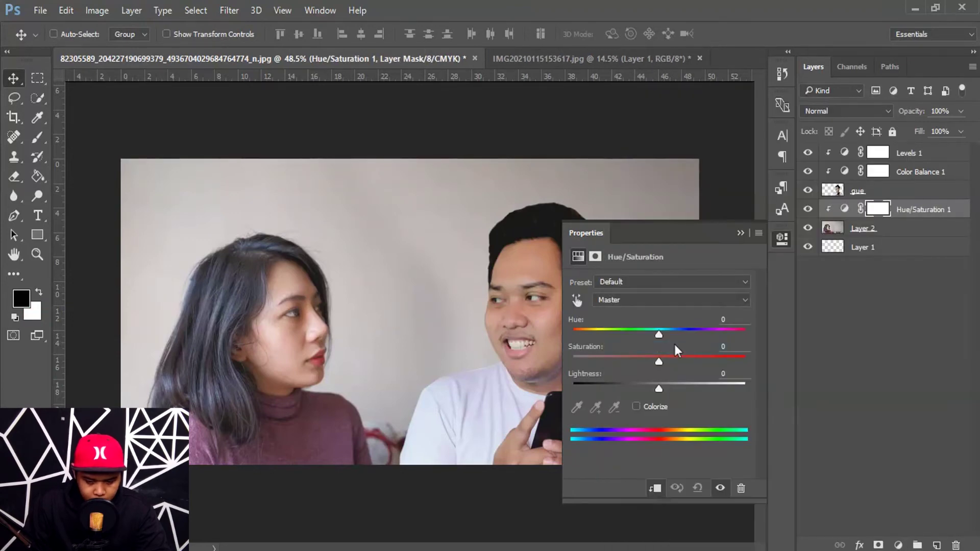
- Lower Hue/Saturation 1 saturation to -24 and make Levels 1 active
{"action": "left_click_drag", "start_coordinate": [657, 361], "coordinate": [638, 361]}
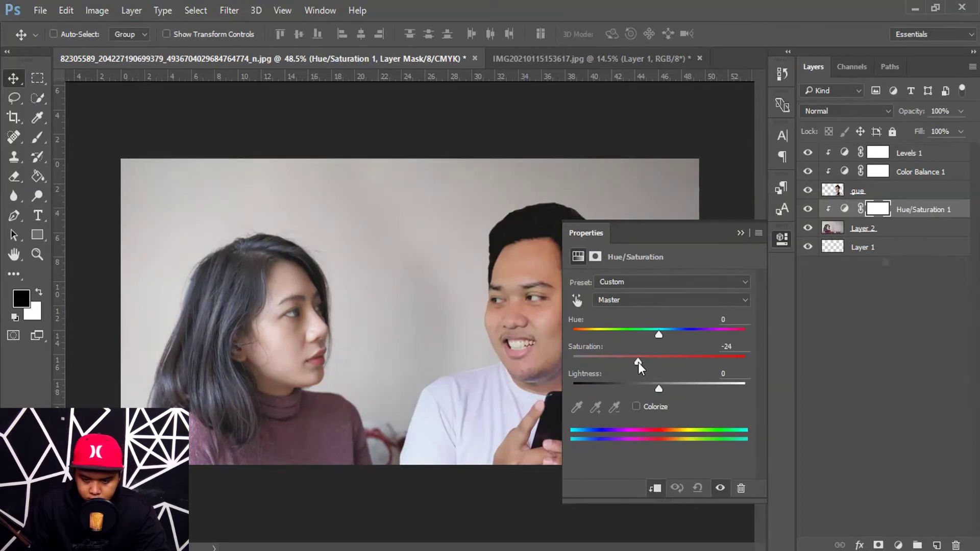
{"action": "left_click", "coordinate": [907, 217]}
{"action": "left_click", "coordinate": [743, 234]}
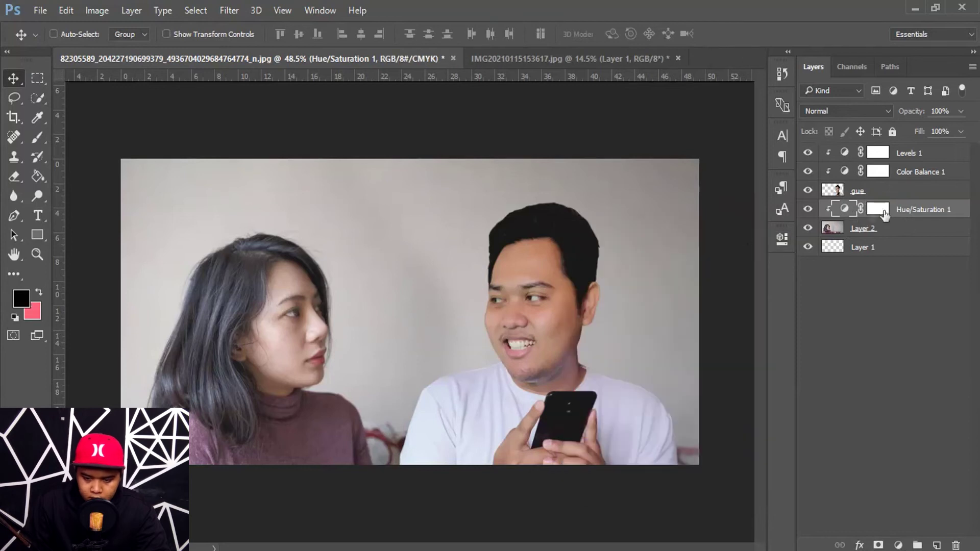
{"action": "left_click", "coordinate": [901, 193]}
{"action": "left_click", "coordinate": [878, 152]}
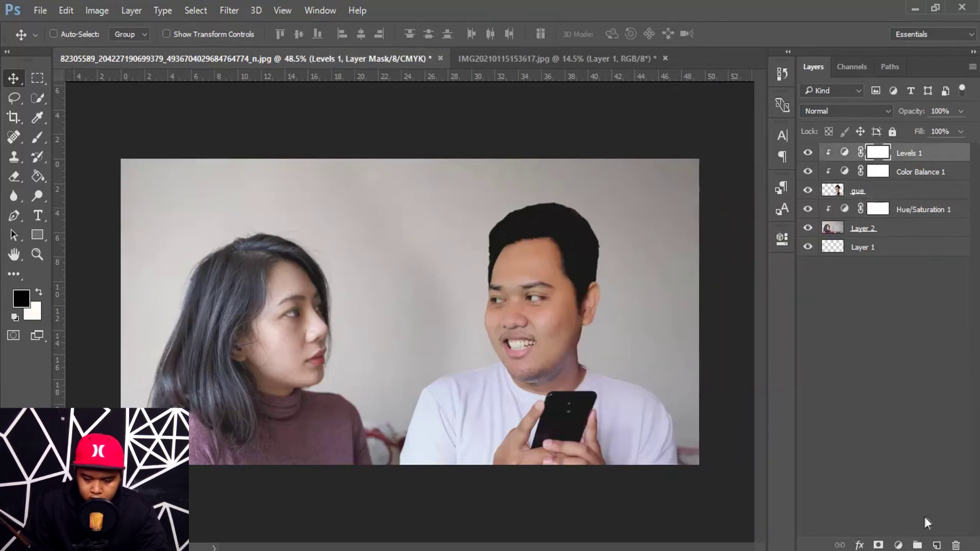
- Clip a new Hue/Saturation 2 layer to gue and set its Saturation to -25
{"action": "left_click", "coordinate": [898, 545]}
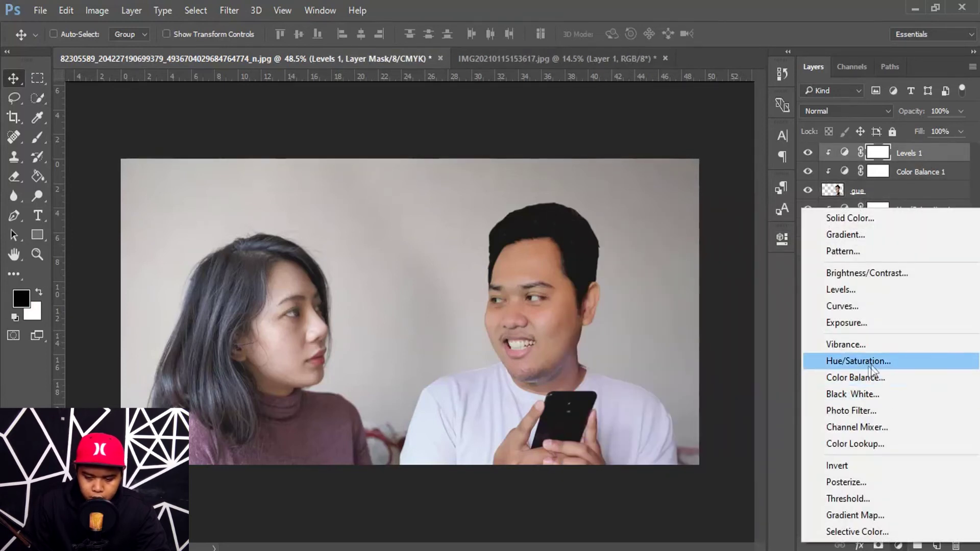
{"action": "left_click", "coordinate": [872, 363]}
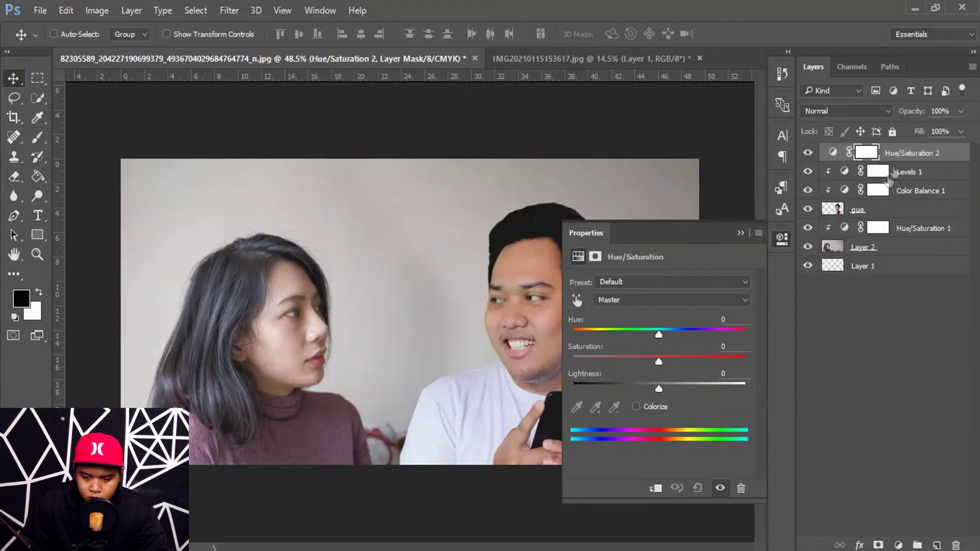
{"action": "right_click", "coordinate": [912, 157]}
{"action": "left_click", "coordinate": [689, 346]}
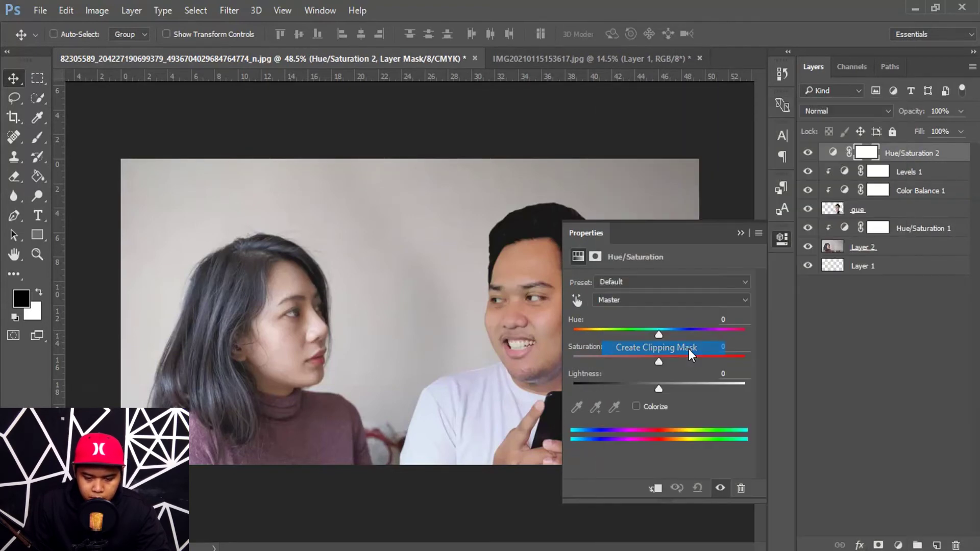
{"action": "left_click_drag", "start_coordinate": [657, 360], "coordinate": [642, 360]}
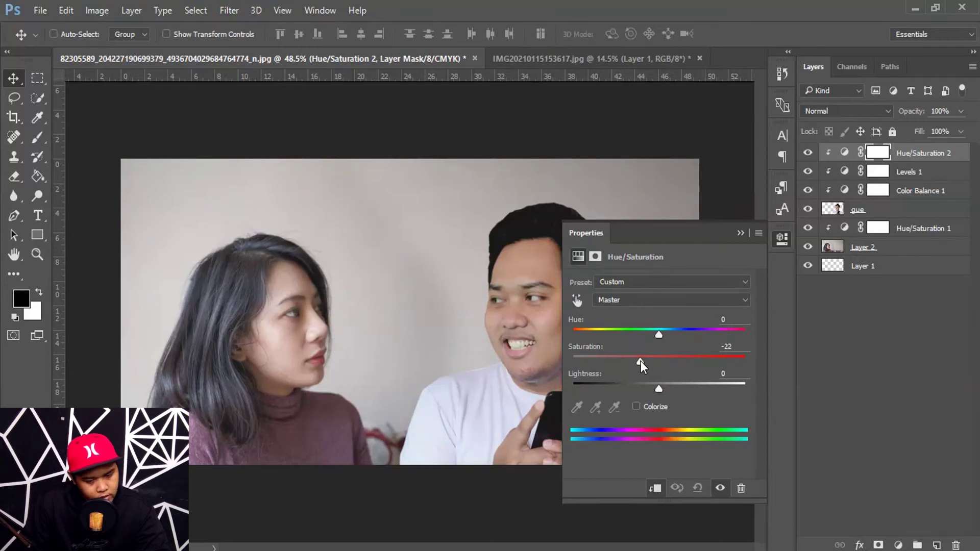
{"action": "left_click_drag", "start_coordinate": [639, 360], "coordinate": [637, 360]}
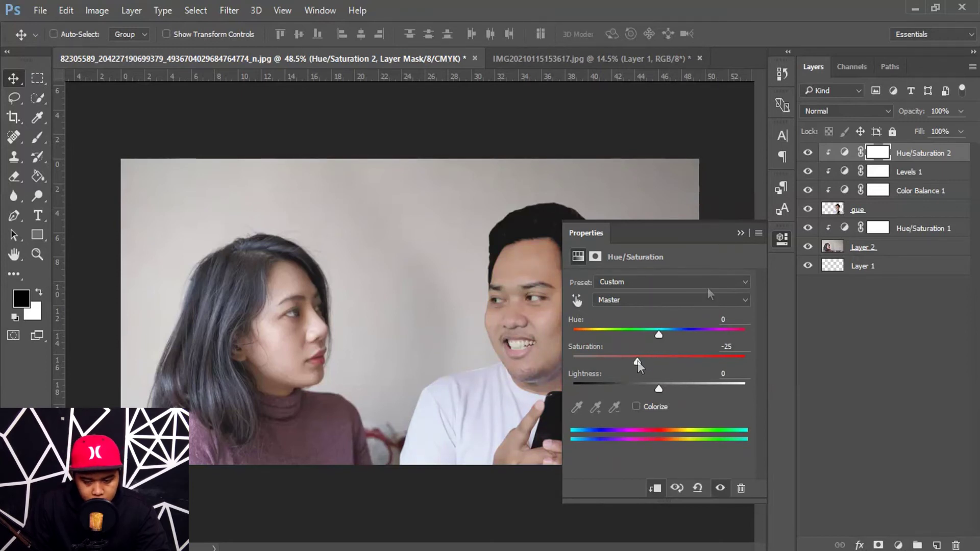
{"action": "left_click", "coordinate": [740, 234]}
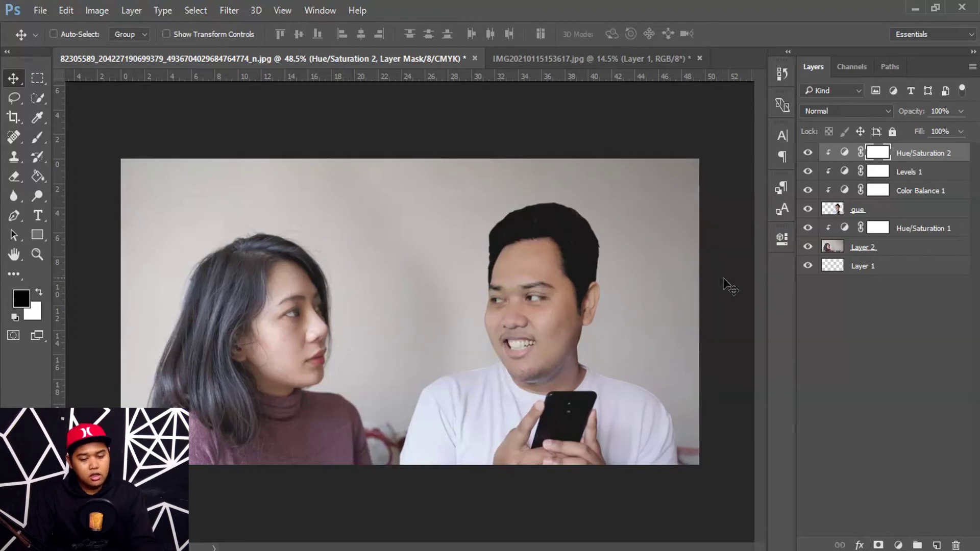
{"action": "scroll", "coordinate": [611, 256], "scroll_direction": "up", "scroll_amount": 2}
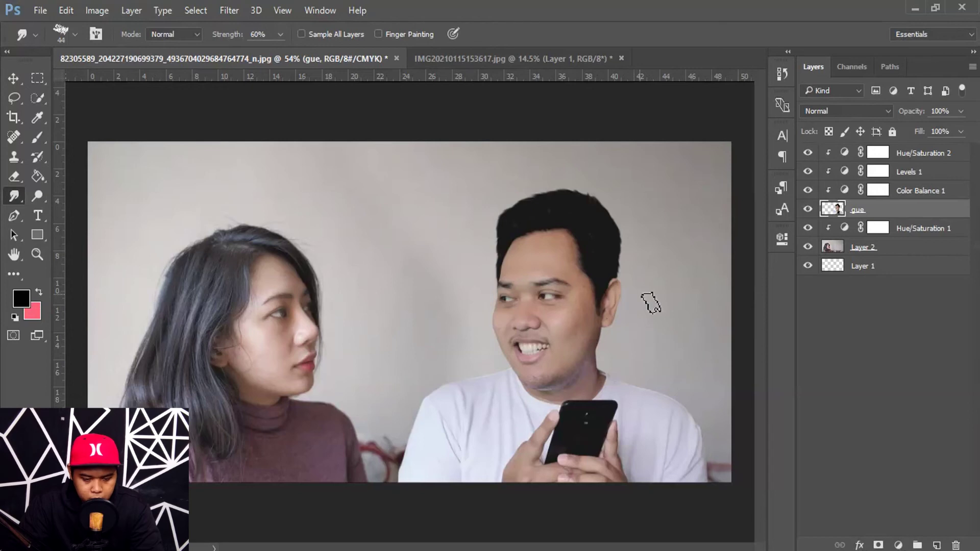
- Show the Create new fill or adjustment layer menu with gue active
{"action": "scroll", "coordinate": [305, 343], "scroll_direction": "up", "scroll_amount": 3}
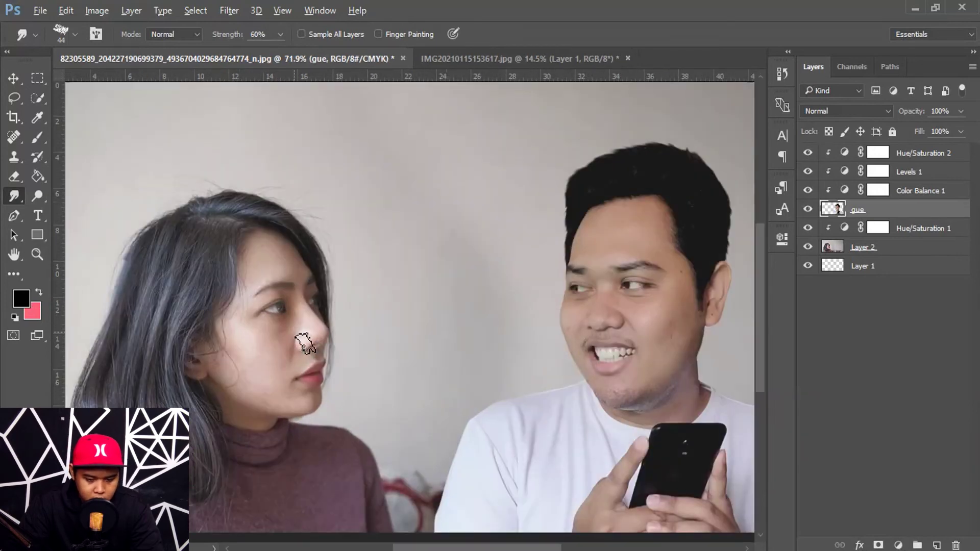
{"action": "scroll", "coordinate": [305, 343], "scroll_direction": "down", "scroll_amount": 2}
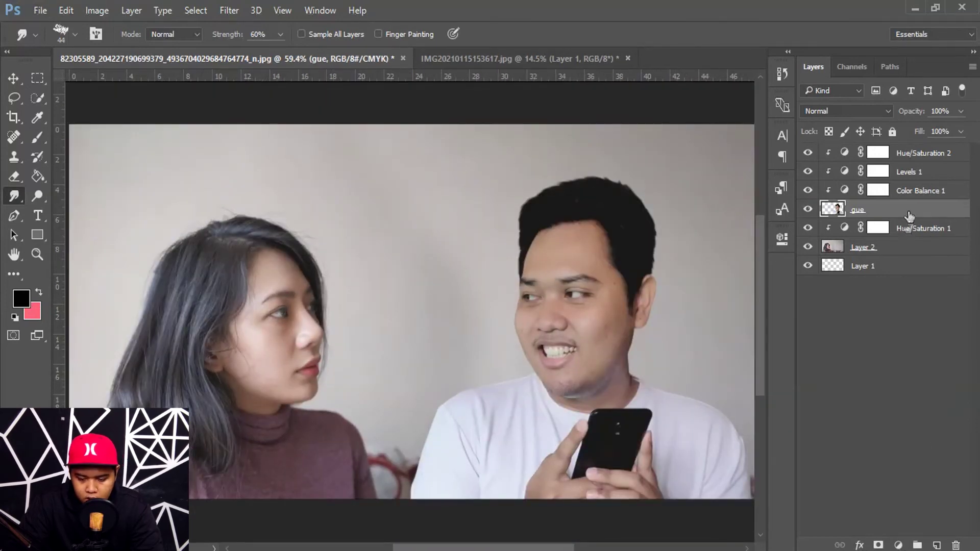
{"action": "left_click", "coordinate": [898, 545]}
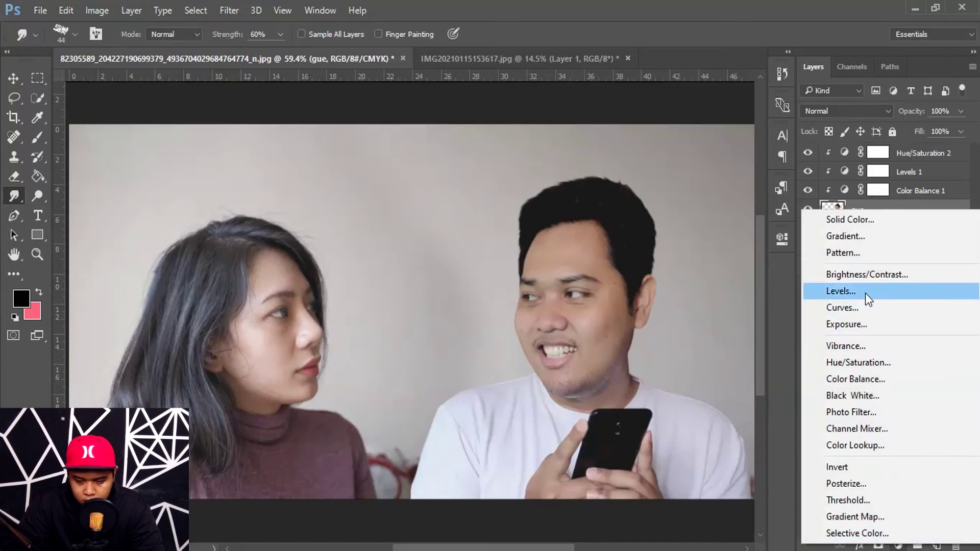
- Add Brightness/Contrast 1 on the gue layer with brightness -6 and contrast -16
{"action": "left_click", "coordinate": [898, 276]}
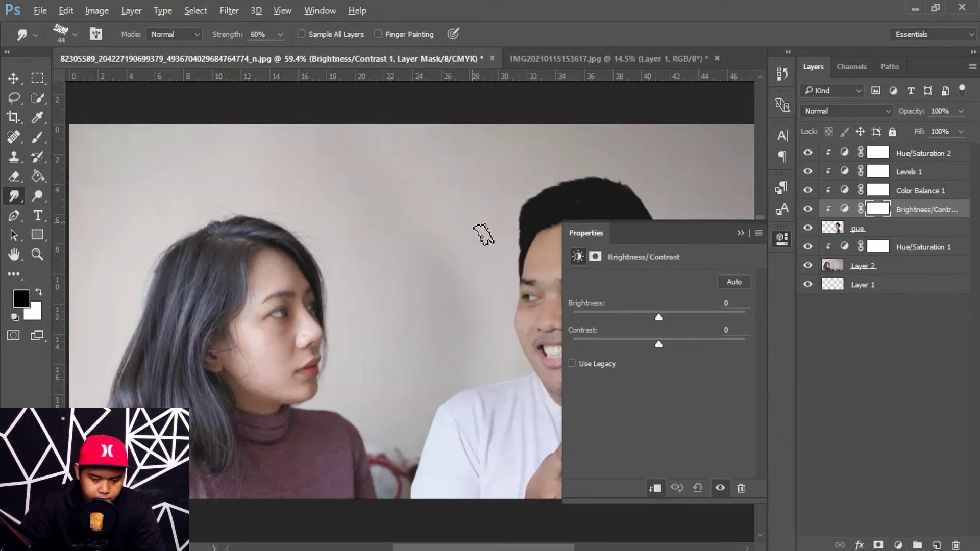
{"action": "scroll", "coordinate": [475, 230], "scroll_direction": "up", "scroll_amount": 1}
{"action": "left_click_drag", "start_coordinate": [517, 295], "coordinate": [377, 295]}
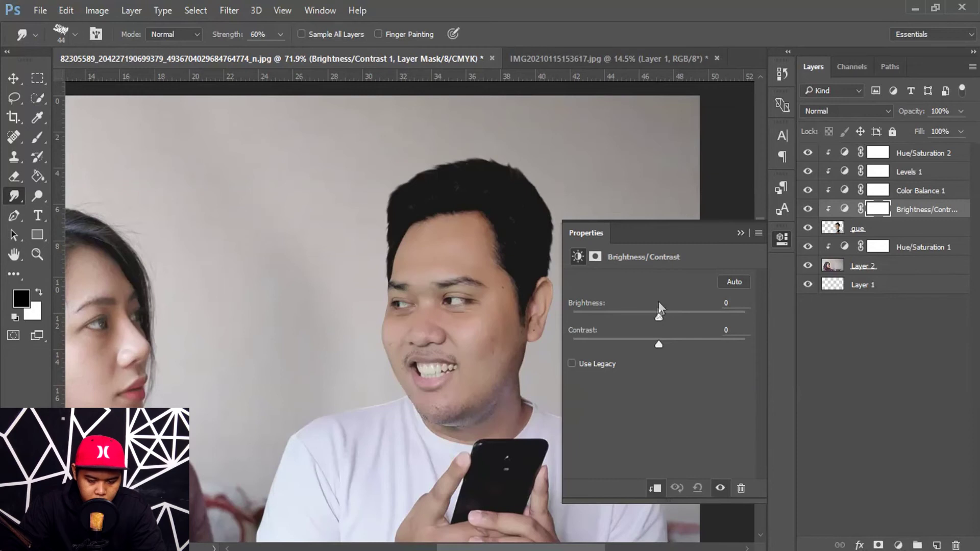
{"action": "left_click_drag", "start_coordinate": [660, 341], "coordinate": [611, 345]}
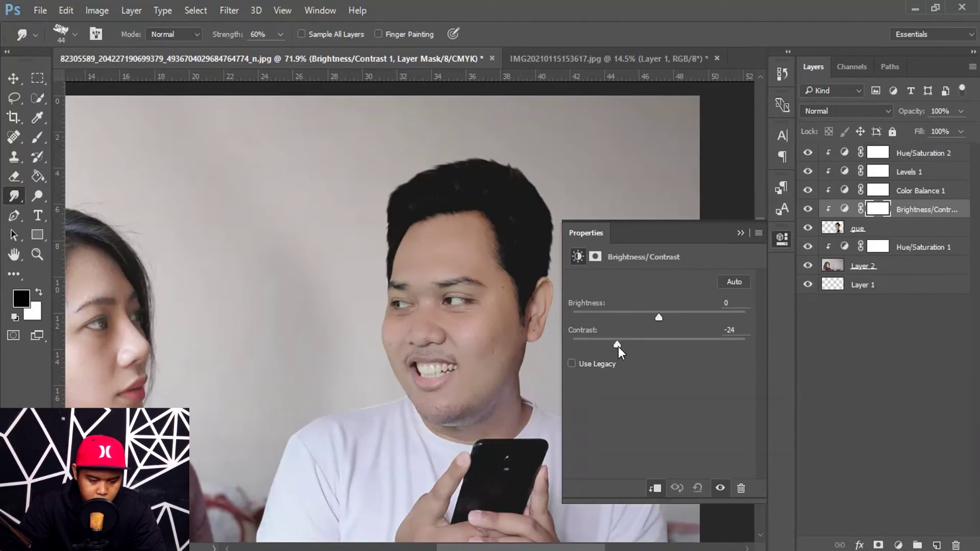
{"action": "left_click_drag", "start_coordinate": [618, 347], "coordinate": [632, 347]}
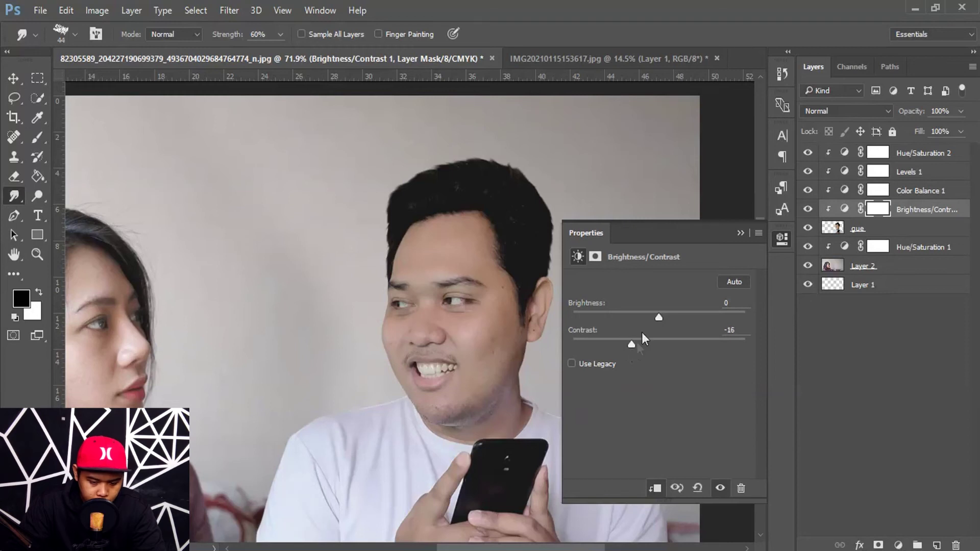
{"action": "mouse_move", "coordinate": [655, 314]}
{"action": "left_mouse_down"}
{"action": "mouse_move", "coordinate": [642, 315]}
{"action": "mouse_move", "coordinate": [655, 320]}
{"action": "left_mouse_up"}
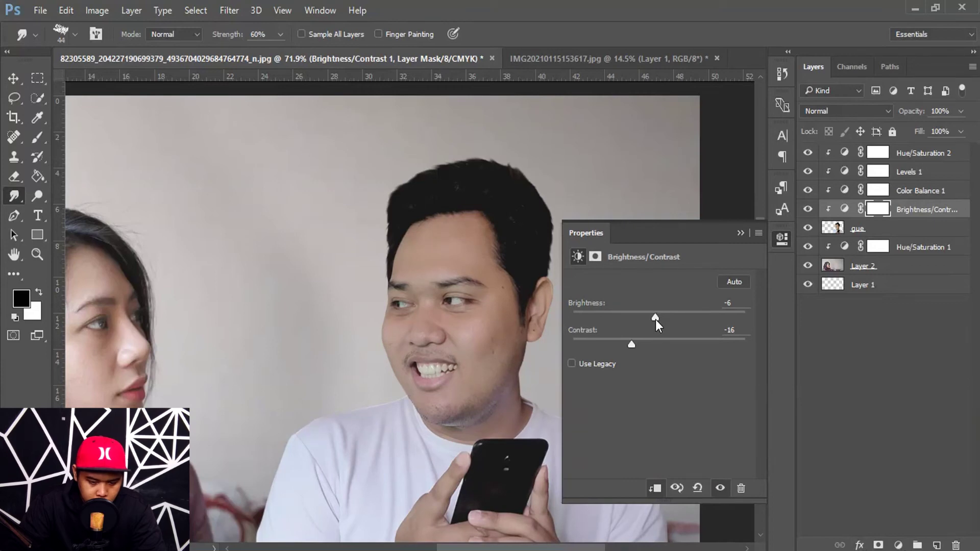
{"action": "left_click", "coordinate": [741, 233]}
{"action": "scroll", "coordinate": [488, 311], "scroll_direction": "down", "scroll_amount": 3}
- Select gue, zoom to 220% on the man's jaw, and show the Blur/Sharpen/Smudge tools
{"action": "scroll", "coordinate": [487, 314], "scroll_direction": "down", "scroll_amount": 2}
{"action": "scroll", "coordinate": [489, 317], "scroll_direction": "up", "scroll_amount": 2}
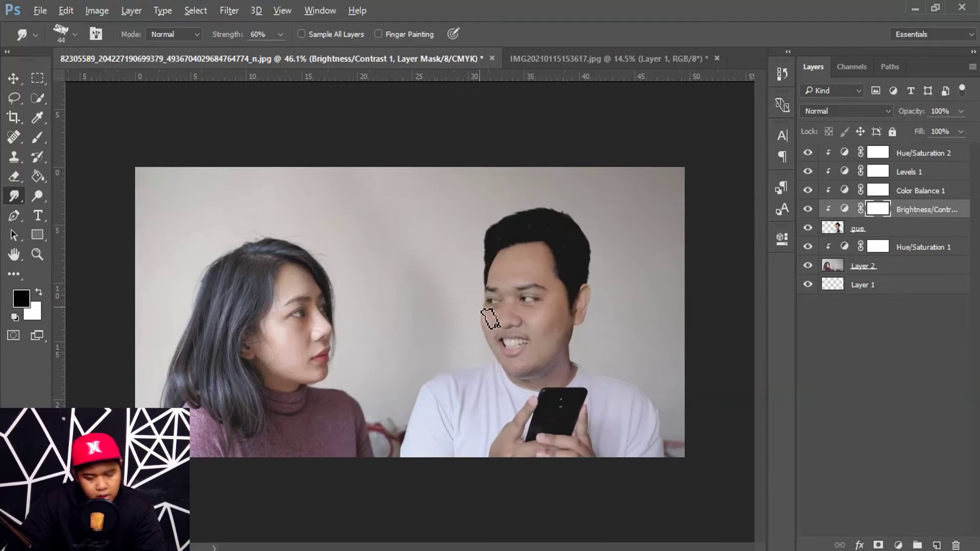
{"action": "scroll", "coordinate": [490, 319], "scroll_direction": "up", "scroll_amount": 1}
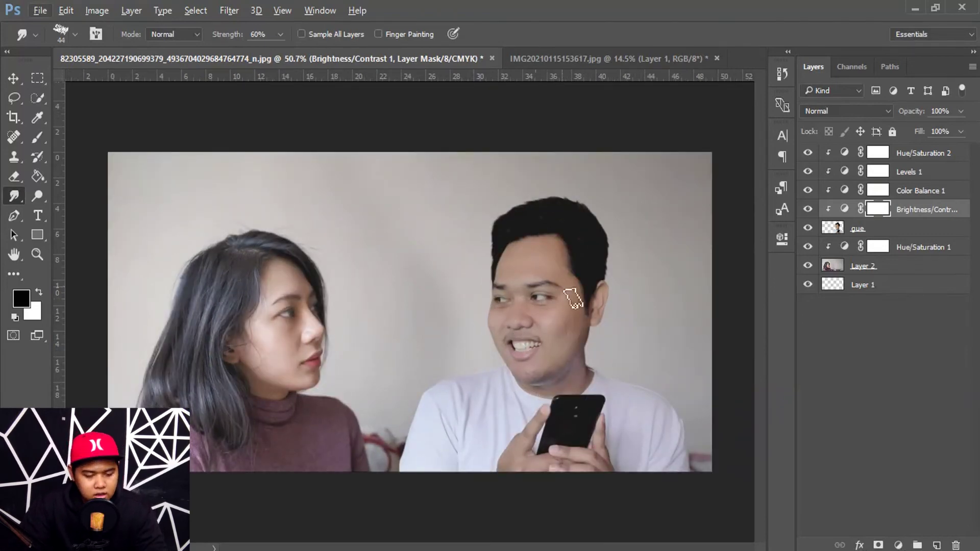
{"action": "scroll", "coordinate": [573, 298], "scroll_direction": "up", "scroll_amount": 1}
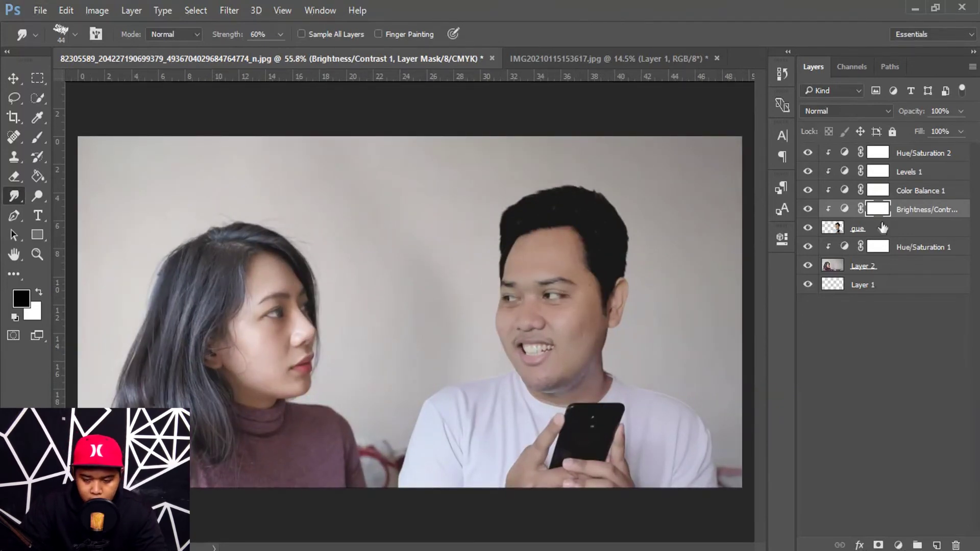
{"action": "left_click", "coordinate": [875, 230]}
{"action": "scroll", "coordinate": [477, 381], "scroll_direction": "up", "scroll_amount": 5}
{"action": "scroll", "coordinate": [477, 382], "scroll_direction": "up", "scroll_amount": 5}
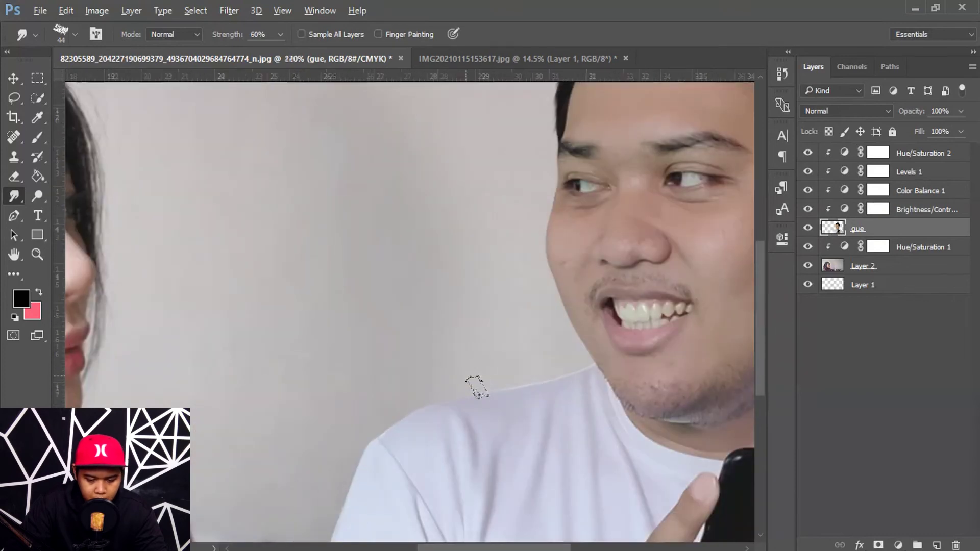
{"action": "scroll", "coordinate": [477, 382], "scroll_direction": "up", "scroll_amount": 4}
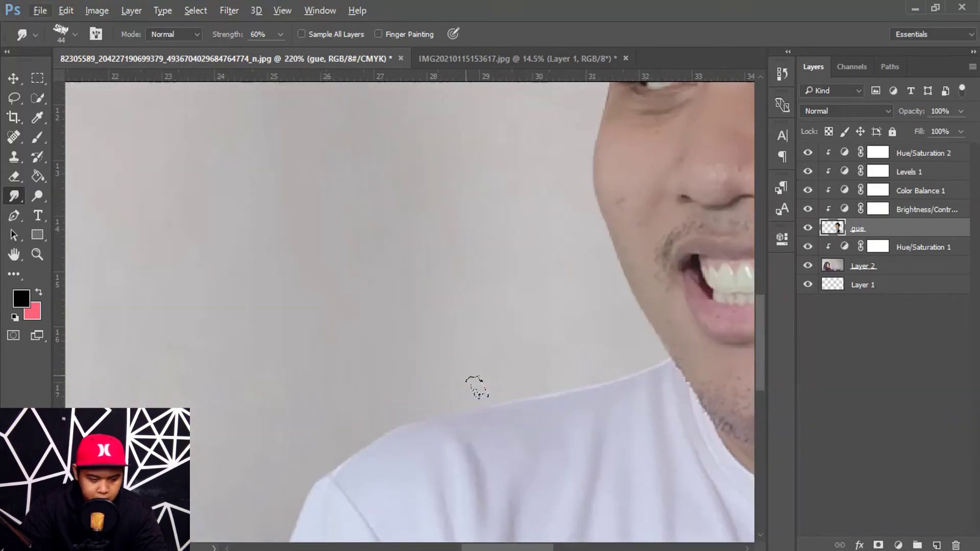
{"action": "right_click", "coordinate": [13, 197]}
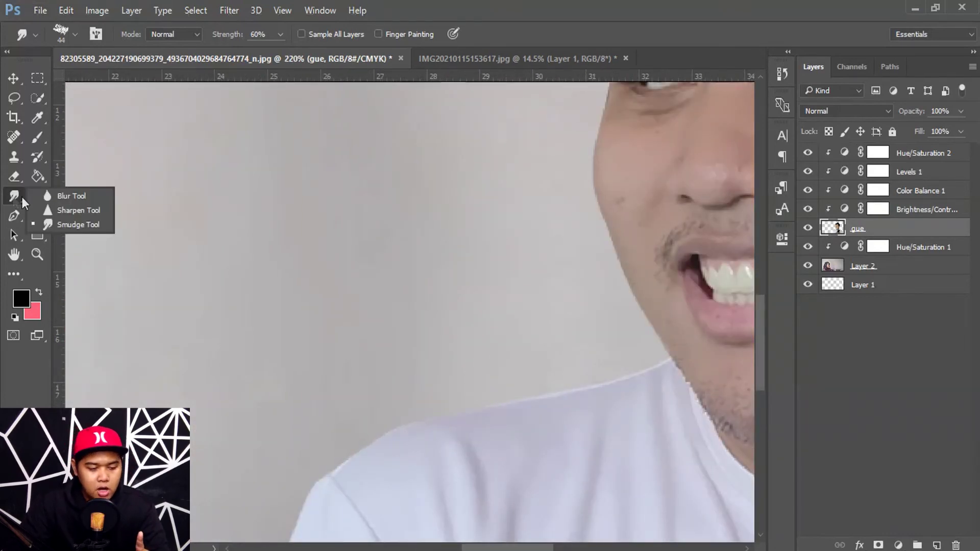
- Switch to the Blur tool and set its strength to 50%
{"action": "left_click", "coordinate": [57, 196]}
{"action": "mouse_move", "coordinate": [504, 416]}
{"action": "left_mouse_down"}
{"action": "mouse_move", "coordinate": [406, 419]}
{"action": "mouse_move", "coordinate": [410, 398]}
{"action": "mouse_move", "coordinate": [480, 442]}
{"action": "left_mouse_up"}
{"action": "key", "text": "alt+space"}
{"action": "key", "text": "Escape"}
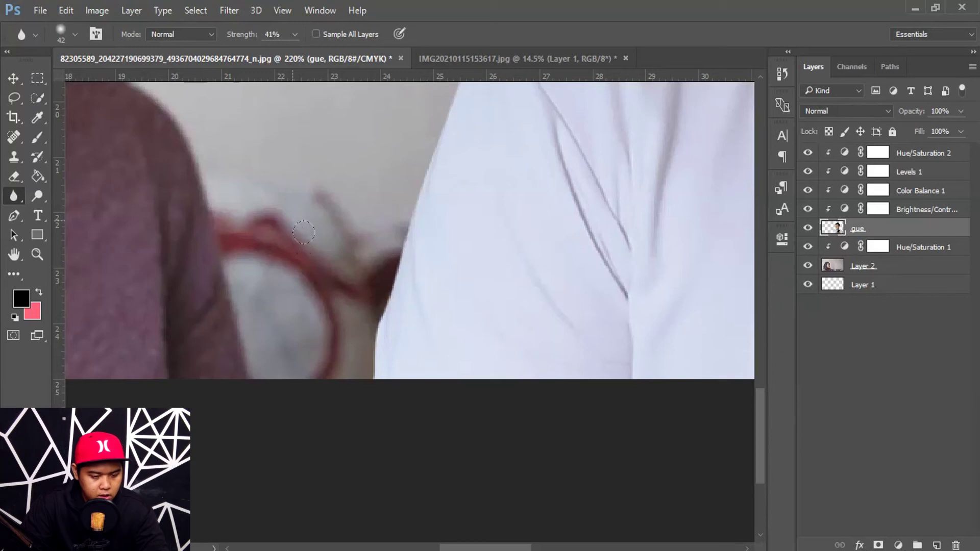
{"action": "mouse_move", "coordinate": [210, 202]}
{"action": "left_mouse_down"}
{"action": "mouse_move", "coordinate": [401, 333]}
{"action": "mouse_move", "coordinate": [298, 234]}
{"action": "left_mouse_up"}
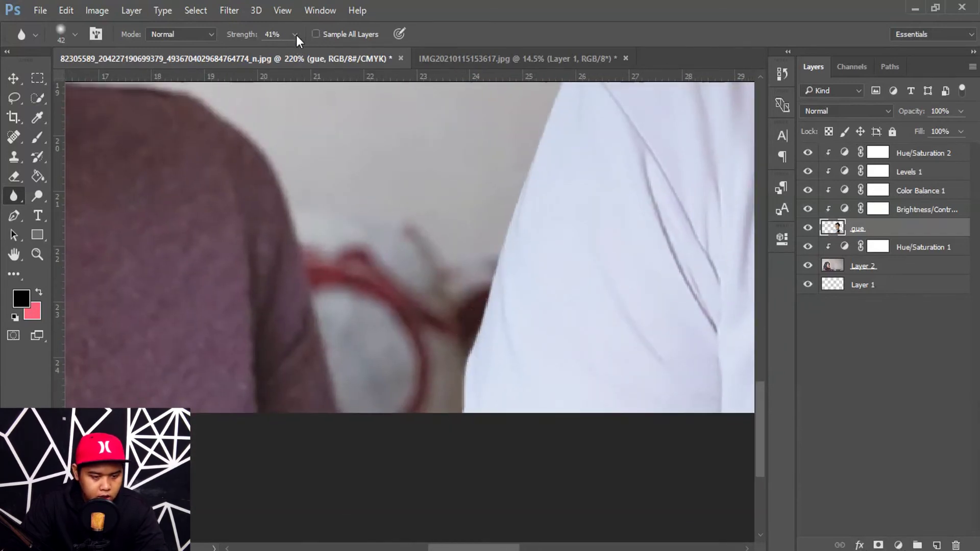
{"action": "left_click", "coordinate": [272, 34]}
{"action": "type", "text": "50"}
{"action": "key", "text": "Return"}
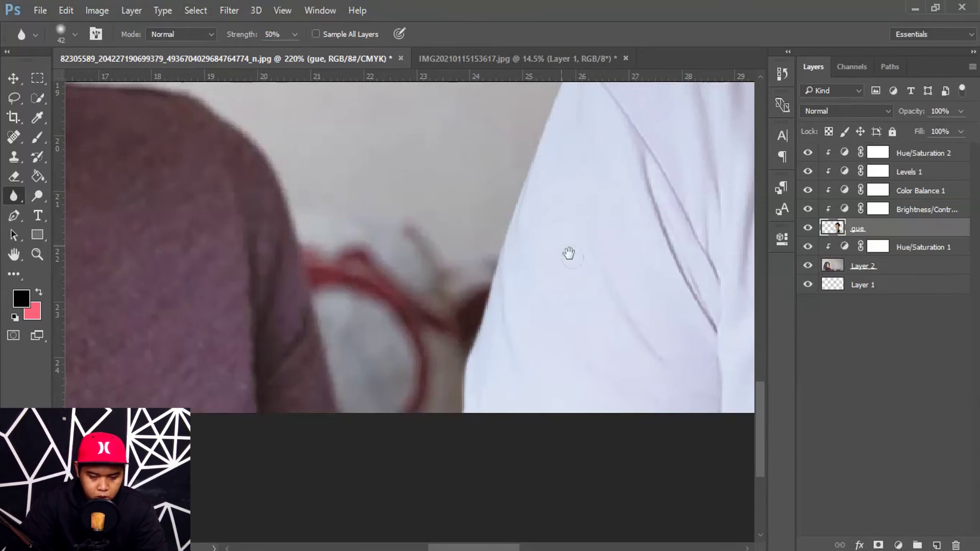
- Blur the cut-out edges along the man's shoulder, face, hairline, ear, chin and neck
{"action": "left_click_drag", "start_coordinate": [569, 254], "coordinate": [446, 3]}
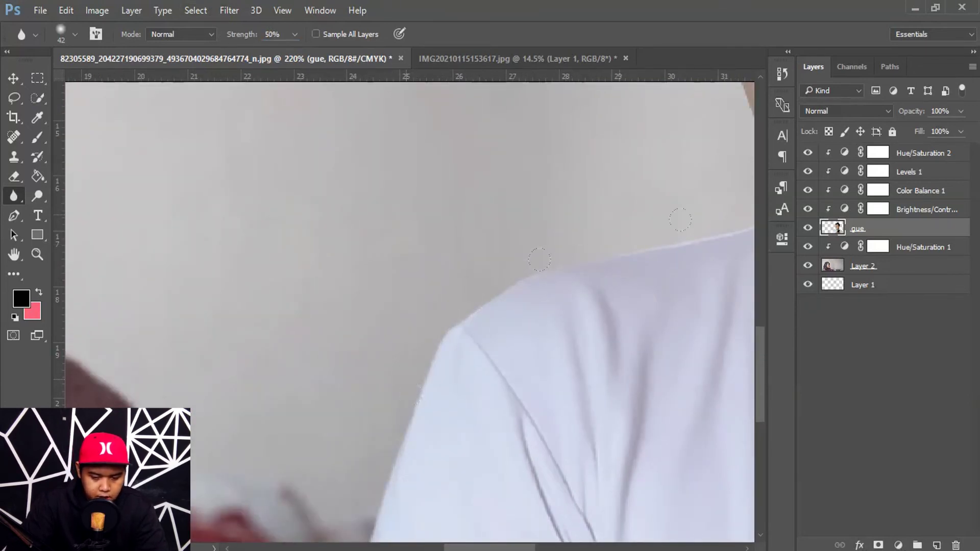
{"action": "left_click_drag", "start_coordinate": [634, 180], "coordinate": [119, 406]}
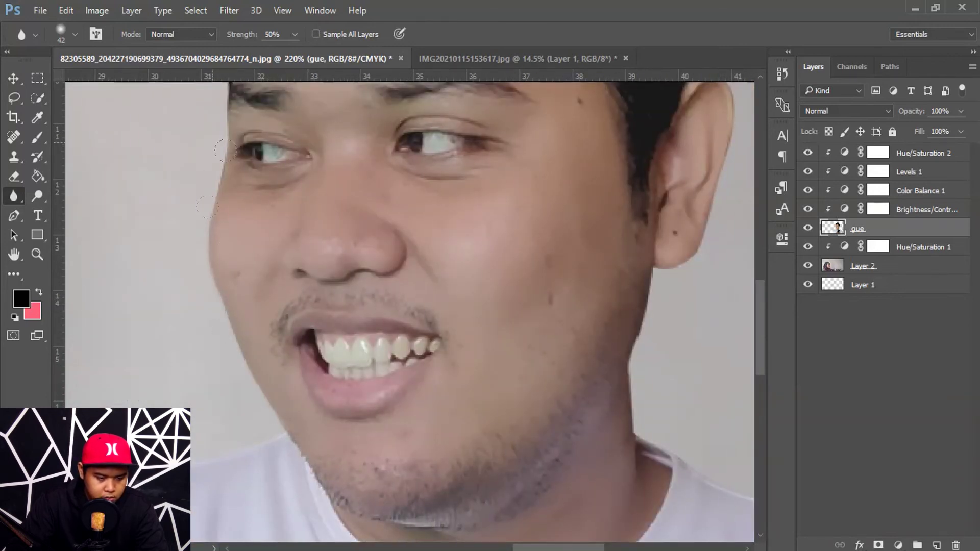
{"action": "left_click_drag", "start_coordinate": [198, 202], "coordinate": [342, 477]}
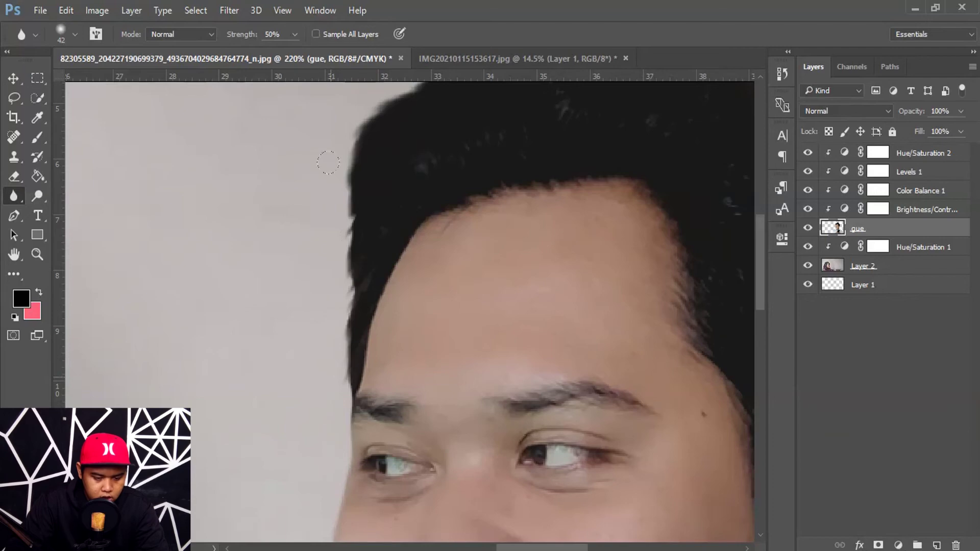
{"action": "left_click_drag", "start_coordinate": [508, 270], "coordinate": [232, 209]}
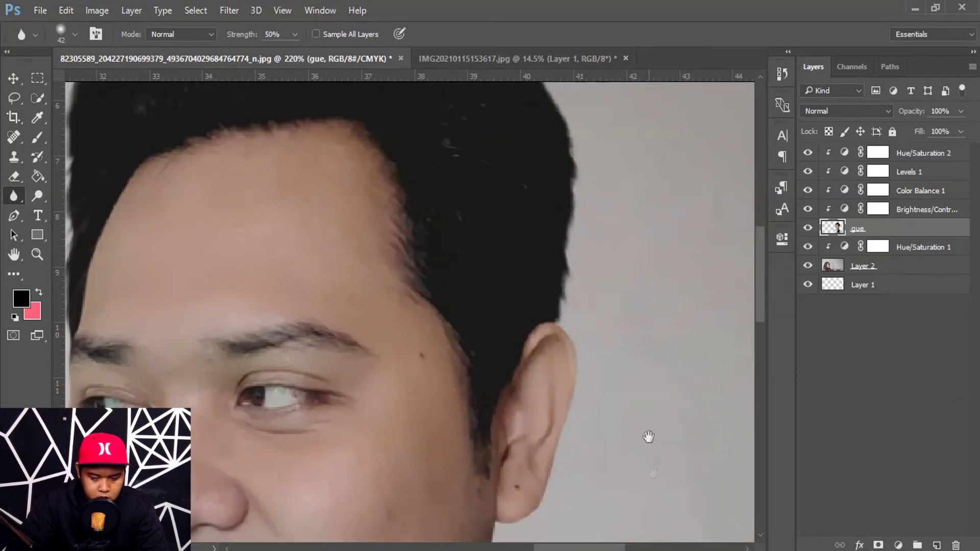
{"action": "left_click_drag", "start_coordinate": [653, 472], "coordinate": [631, 154]}
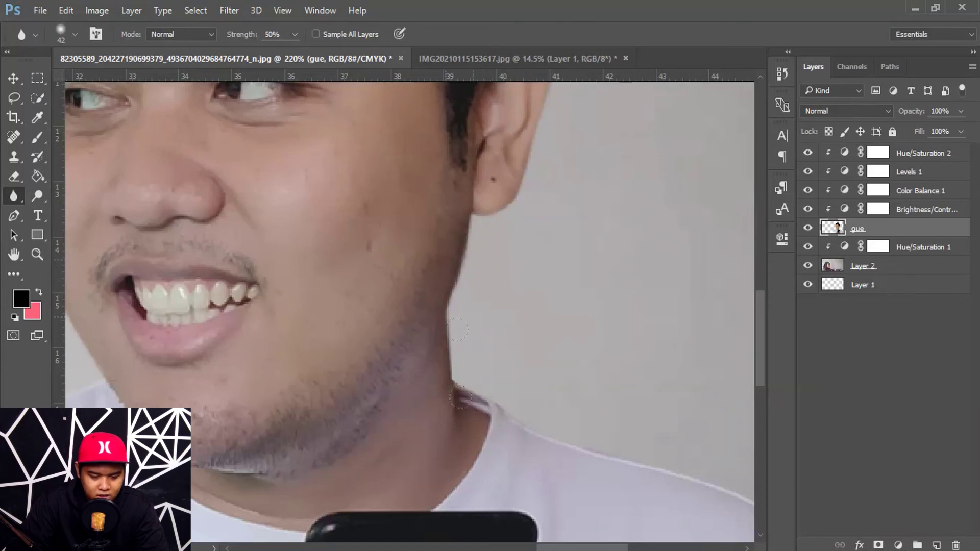
{"action": "left_click_drag", "start_coordinate": [660, 391], "coordinate": [486, 215]}
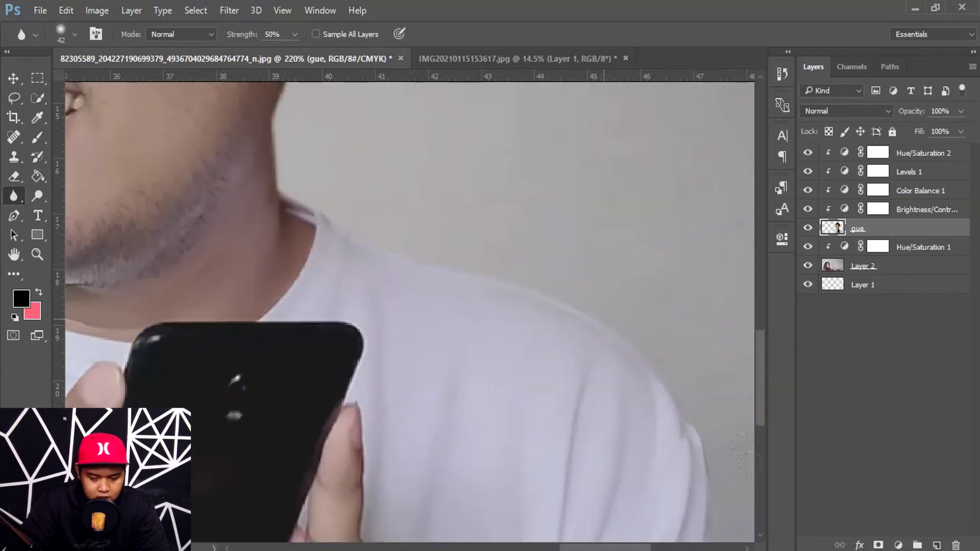
{"action": "left_click_drag", "start_coordinate": [707, 436], "coordinate": [580, 189]}
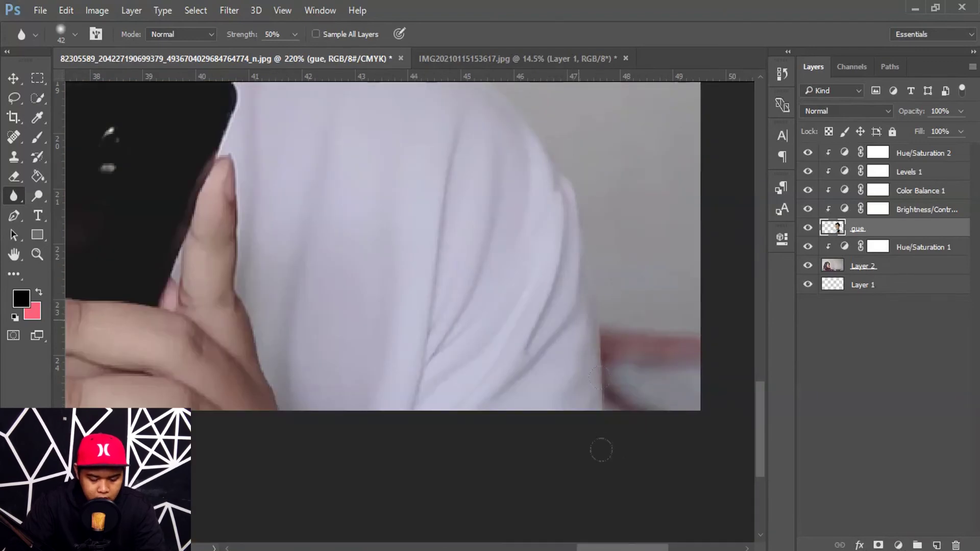
- Blur the shirt edges beside the woman and phone, enlarging the brush to 127 px
{"action": "scroll", "coordinate": [220, 306], "scroll_direction": "down", "scroll_amount": 3}
{"action": "left_click_drag", "start_coordinate": [135, 338], "coordinate": [652, 359]}
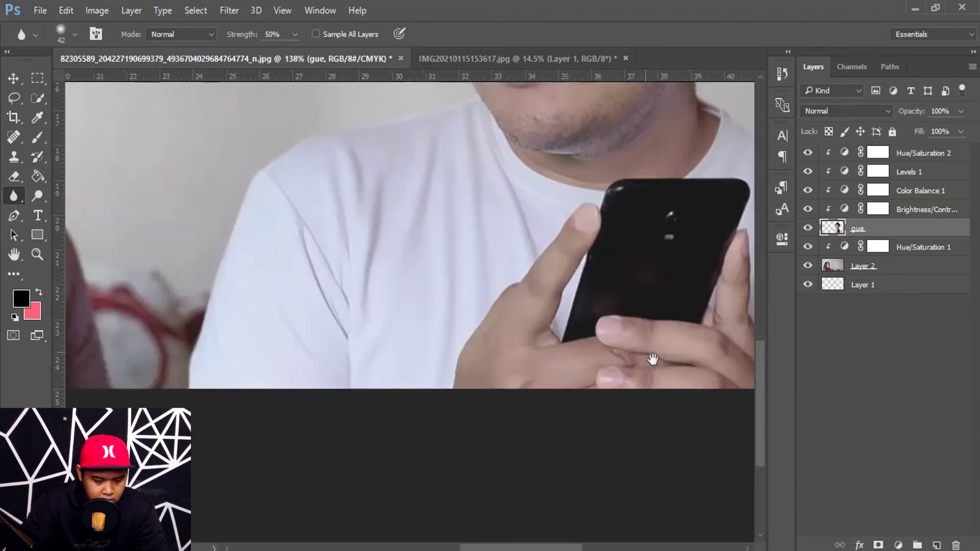
{"action": "left_click_drag", "start_coordinate": [174, 320], "coordinate": [594, 350]}
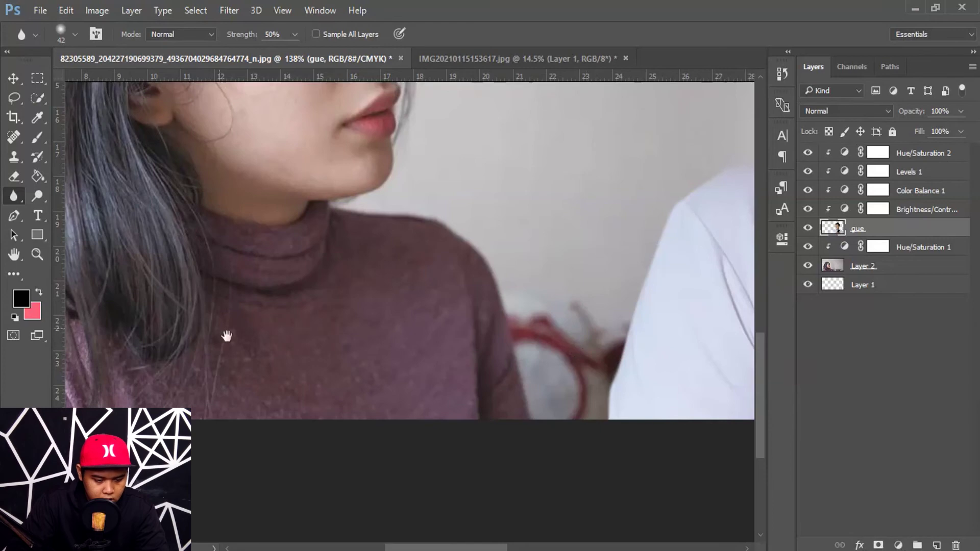
{"action": "left_click_drag", "start_coordinate": [228, 332], "coordinate": [526, 354]}
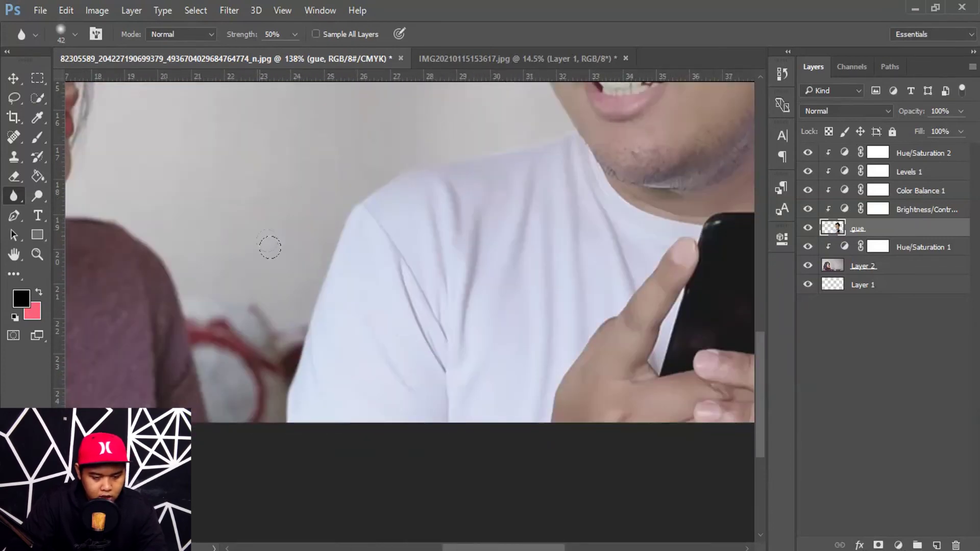
{"action": "right_click", "coordinate": [259, 219], "text": "alt"}
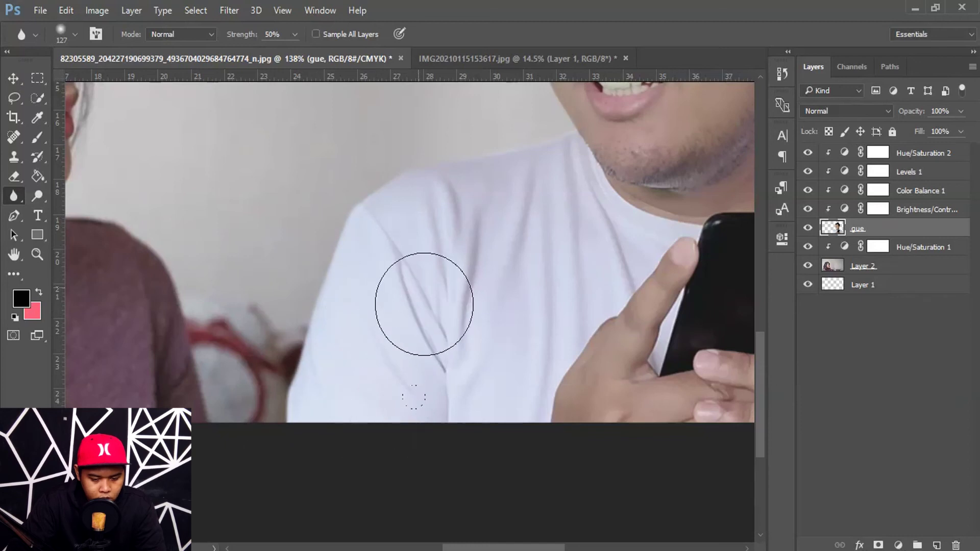
{"action": "left_click_drag", "start_coordinate": [663, 367], "coordinate": [217, 347]}
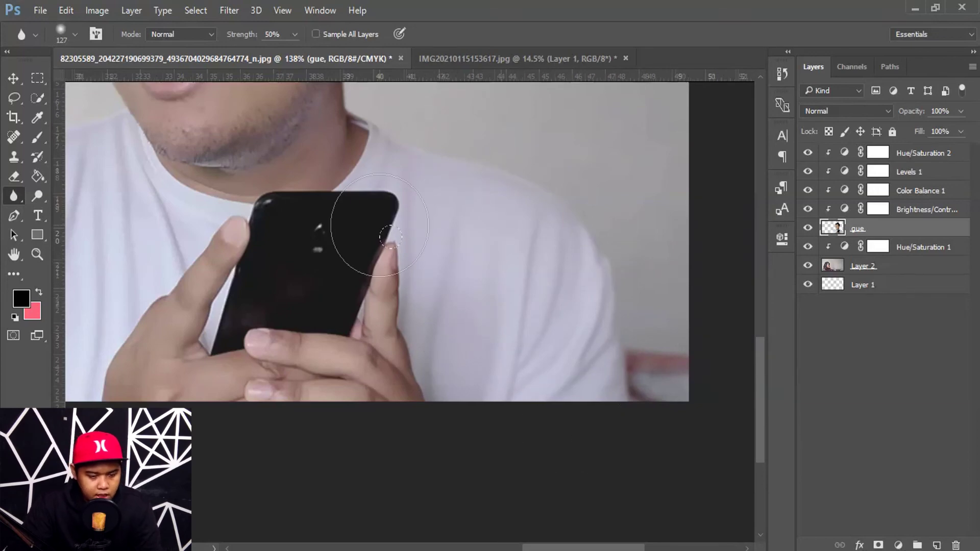
{"action": "scroll", "coordinate": [388, 238], "scroll_direction": "down", "scroll_amount": 3}
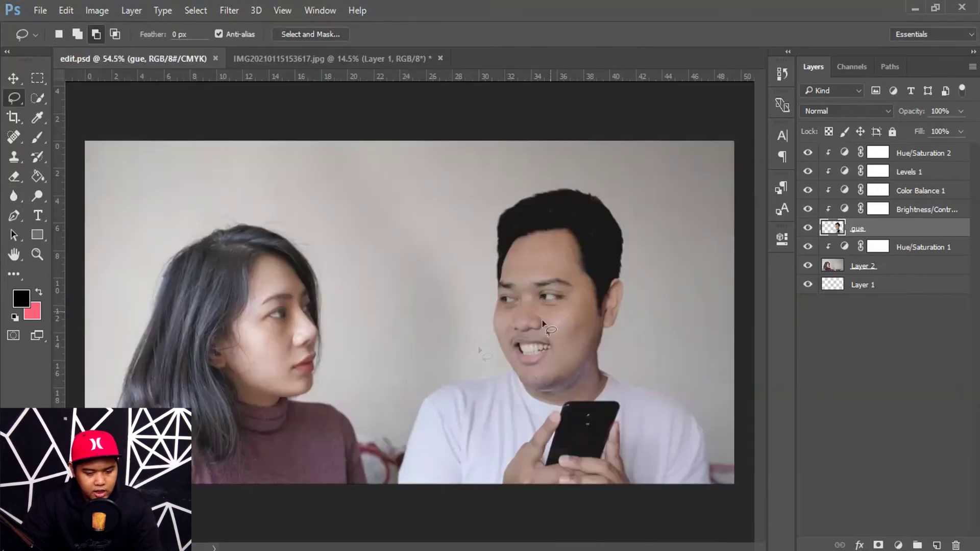
- Group every layer from Hue/Saturation 2 down to Layer 2 into Group 1
{"action": "scroll", "coordinate": [427, 372], "scroll_direction": "down", "scroll_amount": 1}
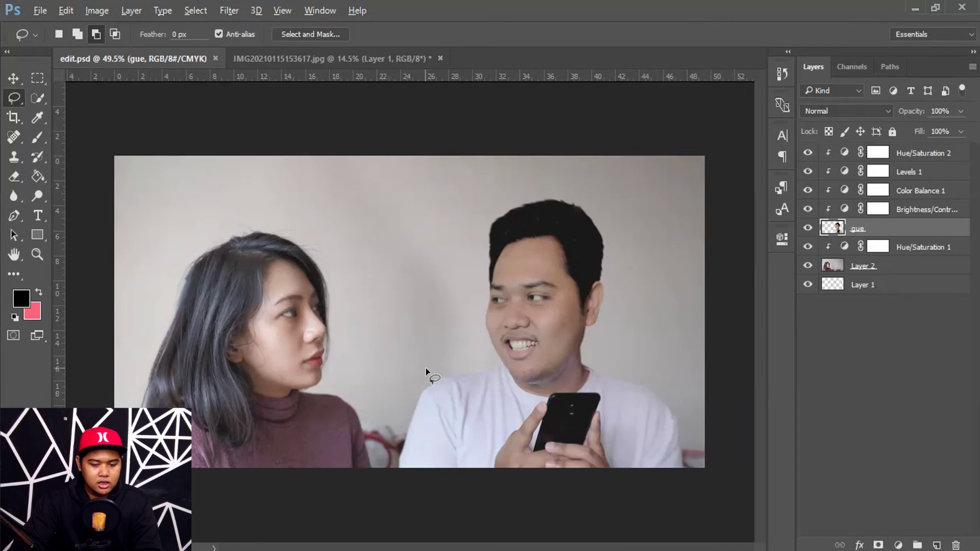
{"action": "scroll", "coordinate": [427, 371], "scroll_direction": "up", "scroll_amount": 1}
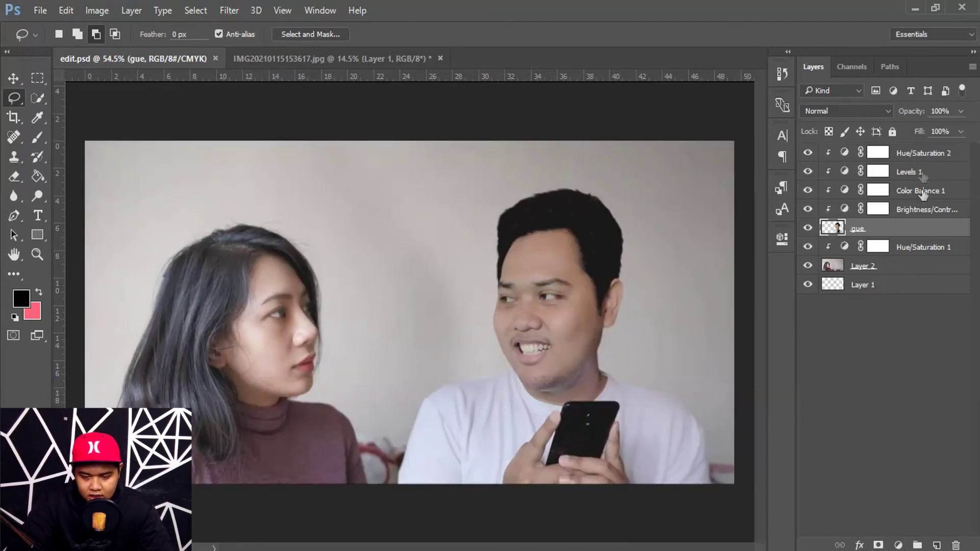
{"action": "key", "text": "alt+period"}
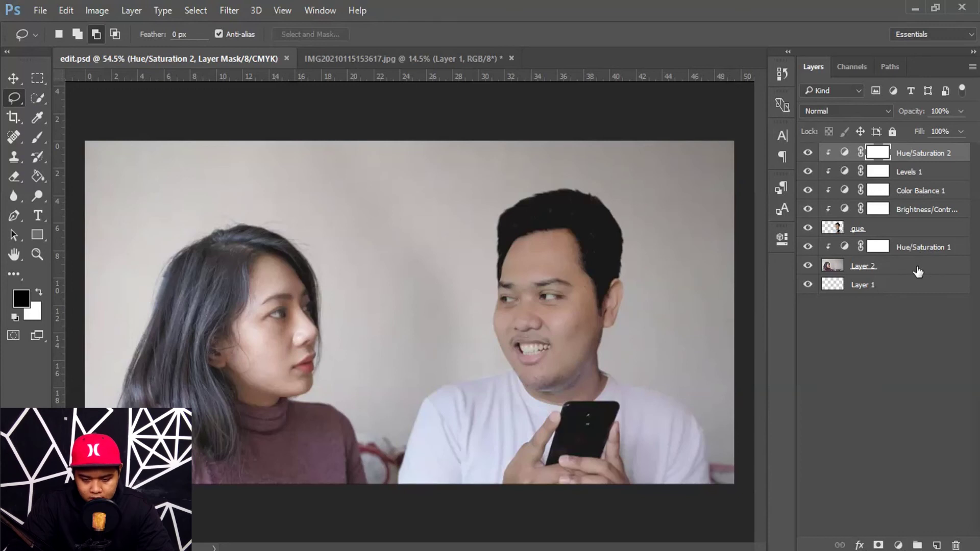
{"action": "left_click", "coordinate": [917, 271], "text": "shift"}
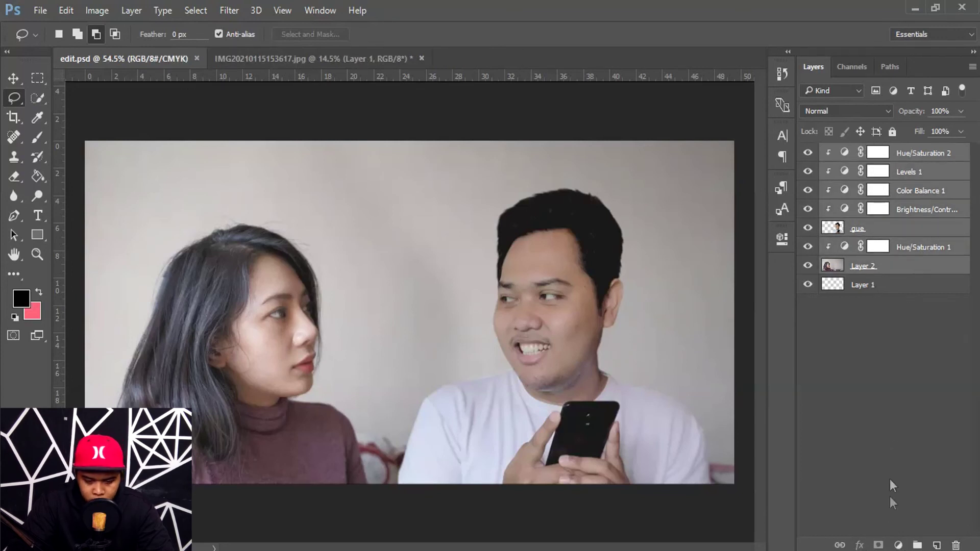
{"action": "key", "text": "ctrl+g"}
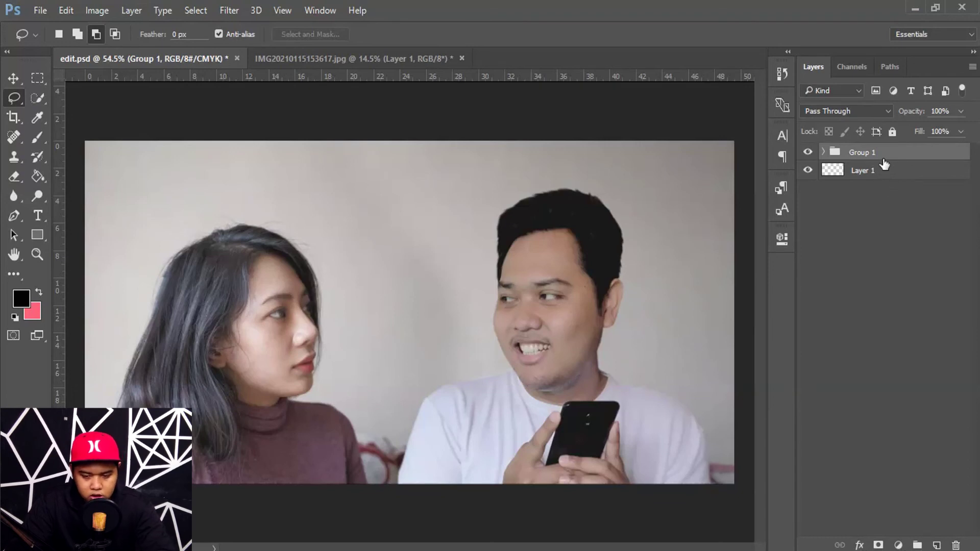
- Duplicate Group 1, hide the original, and merge Group 1 copy into a single layer
{"action": "key", "text": "ctrl+j"}
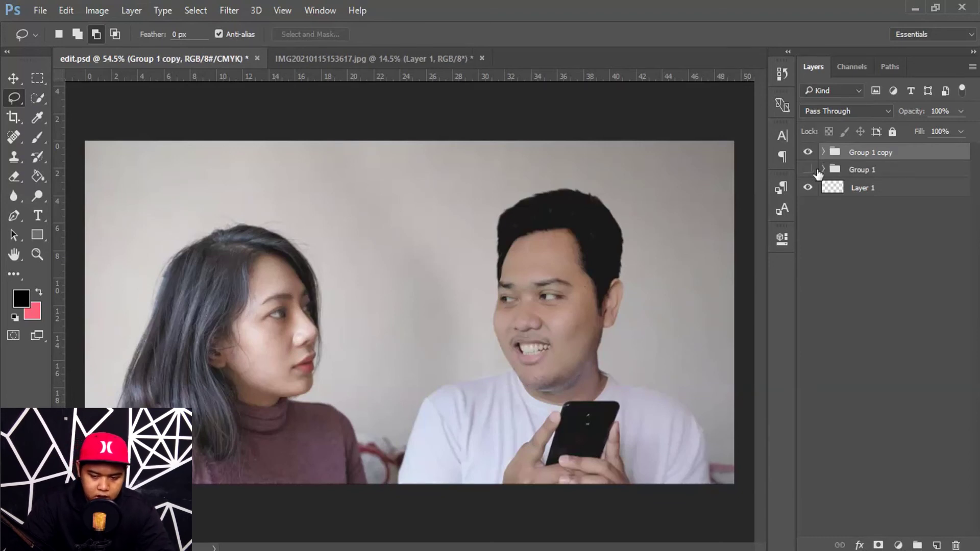
{"action": "right_click", "coordinate": [882, 160]}
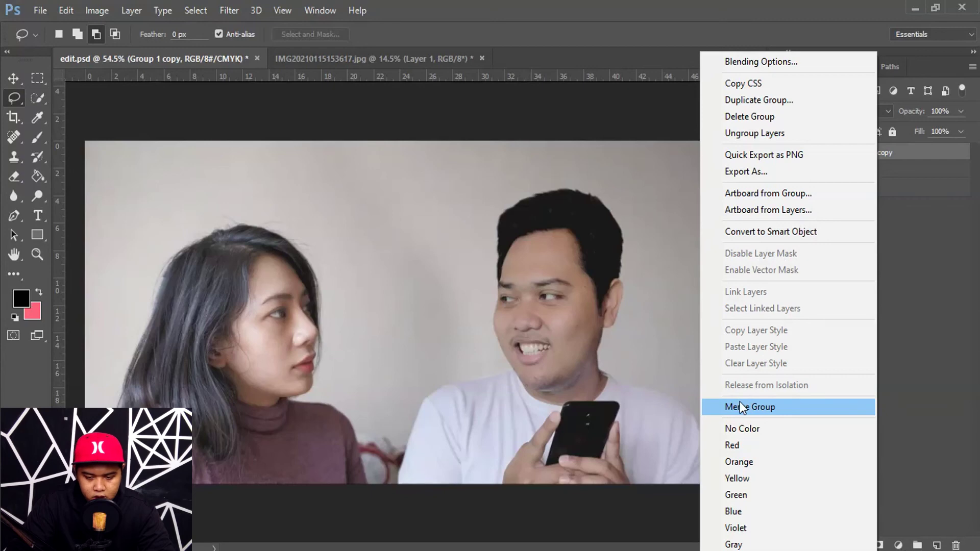
{"action": "left_click", "coordinate": [754, 408]}
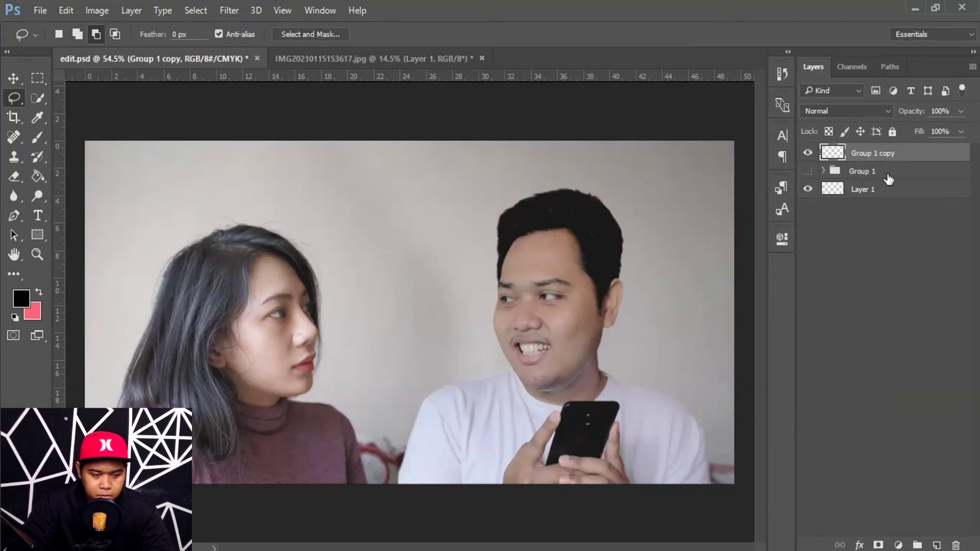
{"action": "left_click", "coordinate": [231, 11]}
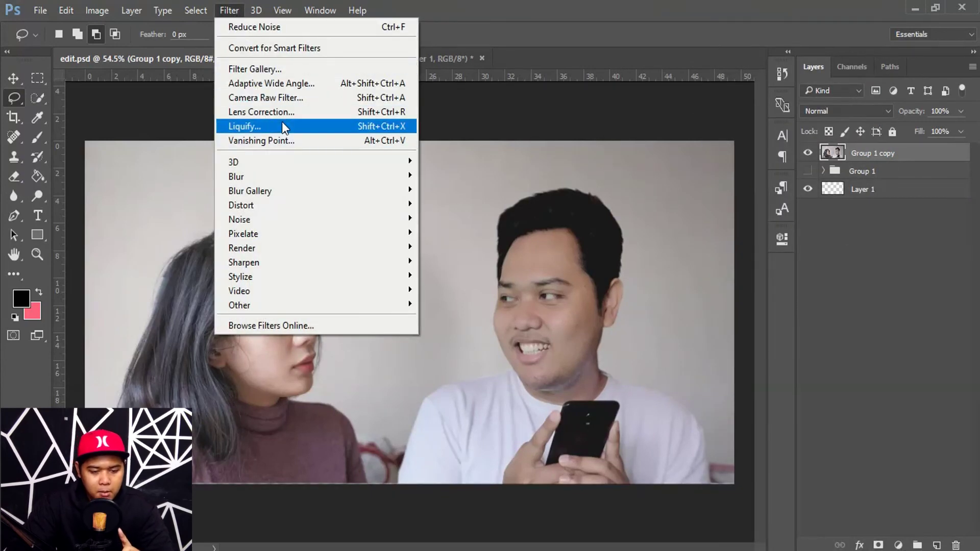
- Grade in Camera Raw: Temperature +8, Exposure +0.15, Contrast -5, Highlights -41, Shadows +28, Blacks -25
{"action": "left_click", "coordinate": [292, 99]}
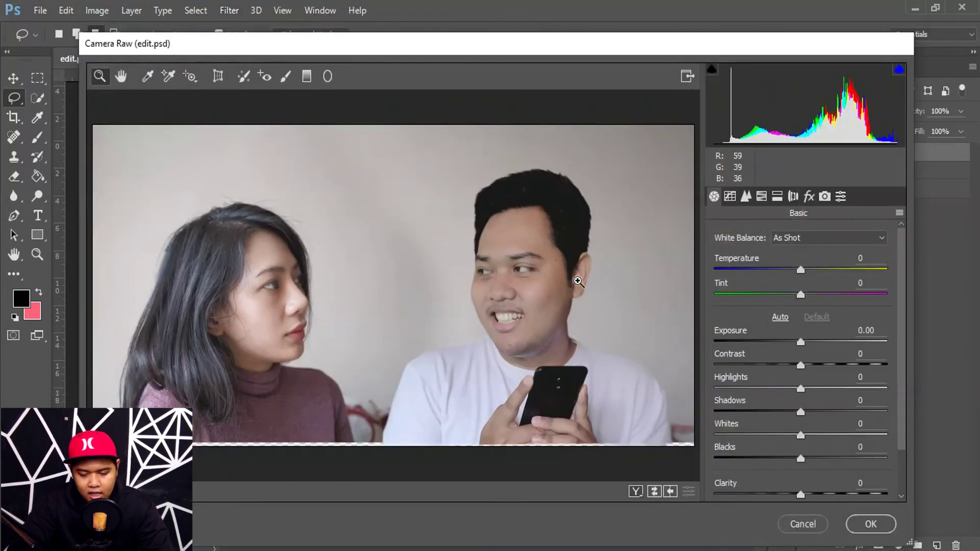
{"action": "mouse_move", "coordinate": [900, 341]}
{"action": "left_mouse_down"}
{"action": "mouse_move", "coordinate": [903, 398]}
{"action": "mouse_move", "coordinate": [909, 333]}
{"action": "left_mouse_up"}
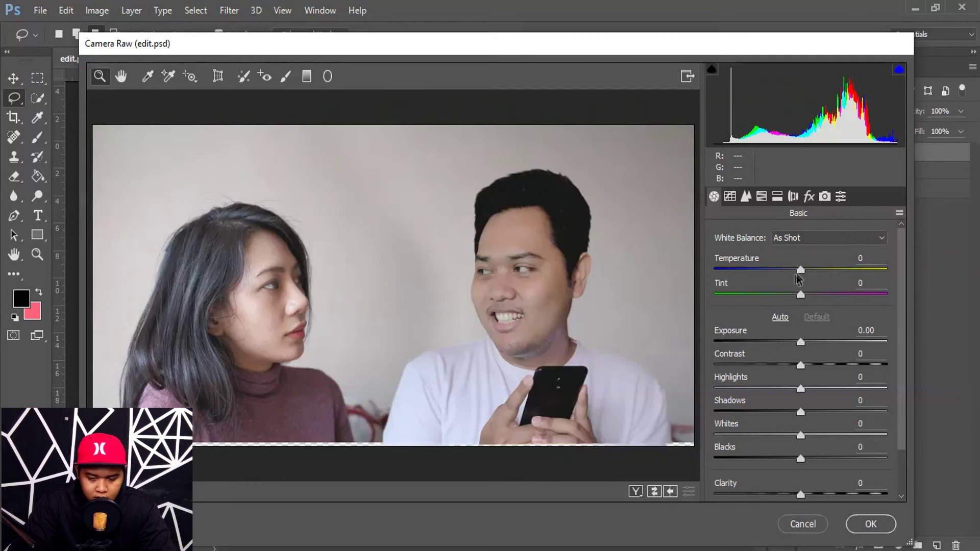
{"action": "left_click_drag", "start_coordinate": [800, 271], "coordinate": [805, 272]}
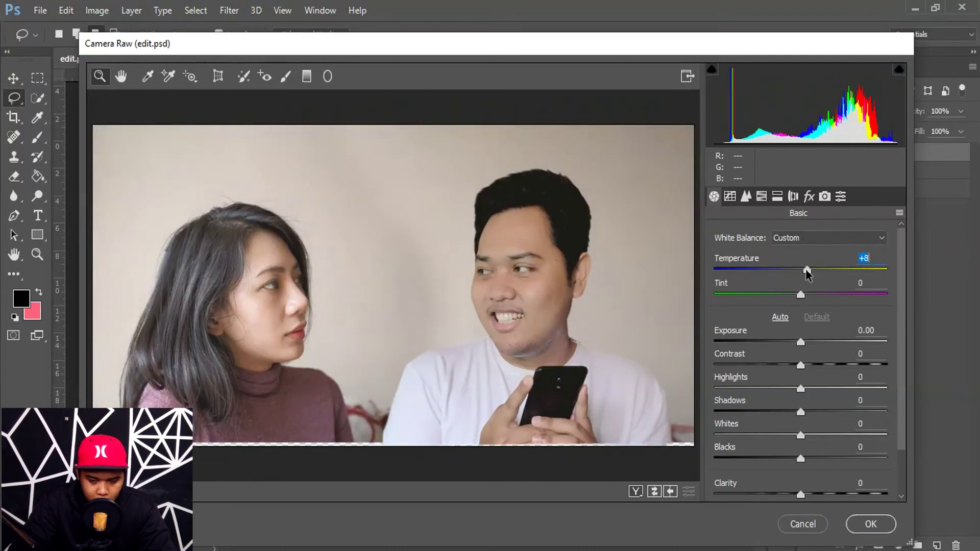
{"action": "mouse_move", "coordinate": [800, 343]}
{"action": "left_mouse_down"}
{"action": "mouse_move", "coordinate": [976, 375]}
{"action": "mouse_move", "coordinate": [795, 397]}
{"action": "mouse_move", "coordinate": [678, 394]}
{"action": "left_mouse_up"}
{"action": "scroll", "coordinate": [797, 393], "scroll_direction": "down", "scroll_amount": 2}
{"action": "left_click_drag", "start_coordinate": [818, 358], "coordinate": [825, 358]}
{"action": "left_click_drag", "start_coordinate": [715, 333], "coordinate": [766, 334]}
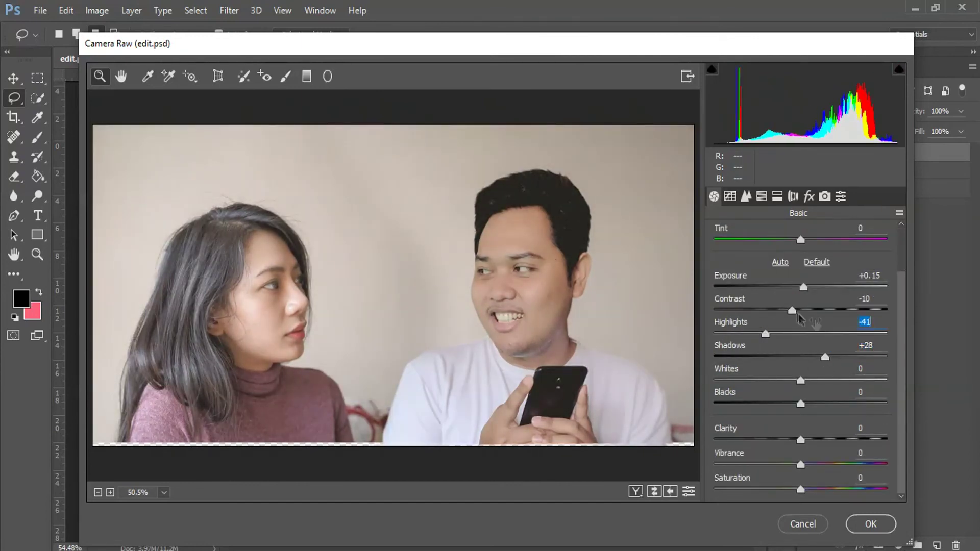
{"action": "mouse_move", "coordinate": [800, 404]}
{"action": "left_mouse_down"}
{"action": "mouse_move", "coordinate": [751, 405]}
{"action": "mouse_move", "coordinate": [779, 406]}
{"action": "left_mouse_up"}
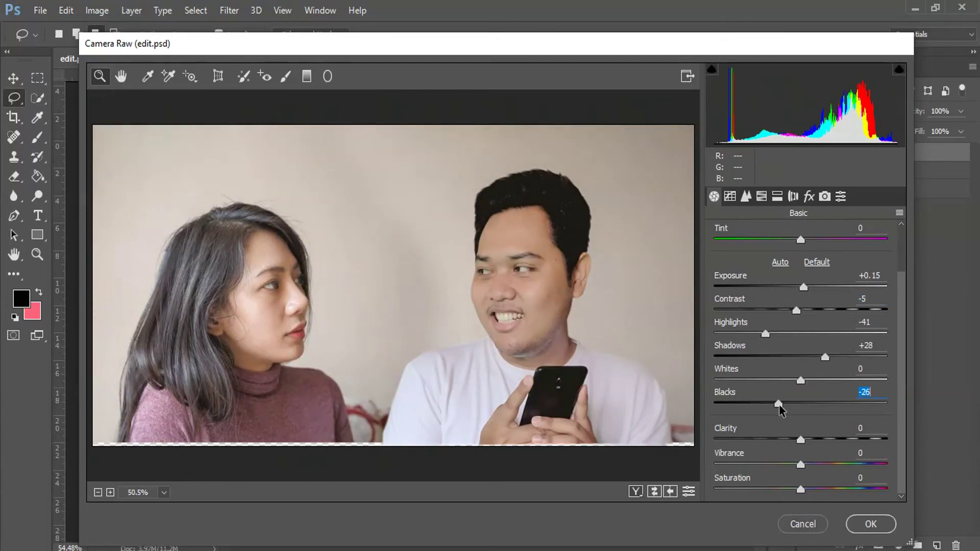
- Set HSL saturation to Reds +44, Oranges +45, Yellows +100, Purples -100, Magentas +100
{"action": "left_click", "coordinate": [761, 197]}
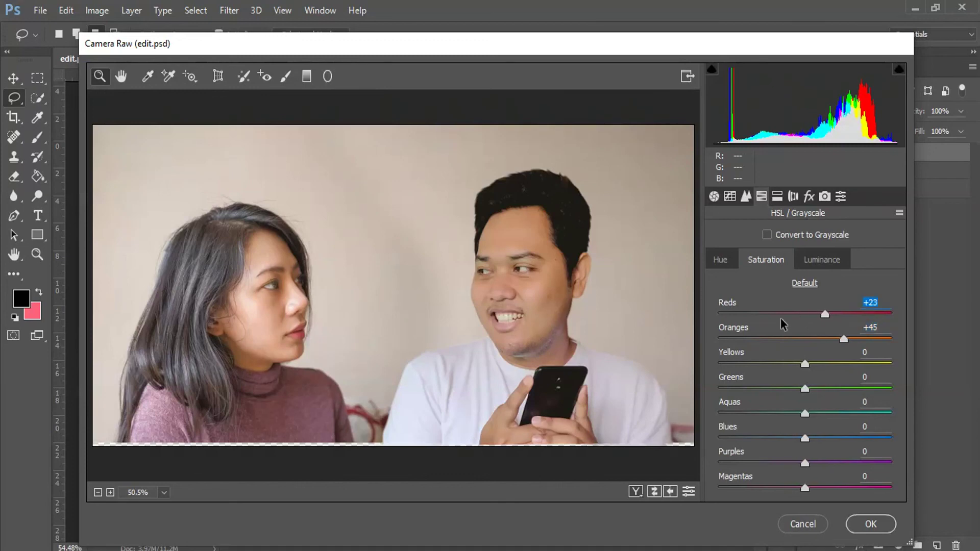
{"action": "left_click", "coordinate": [282, 318]}
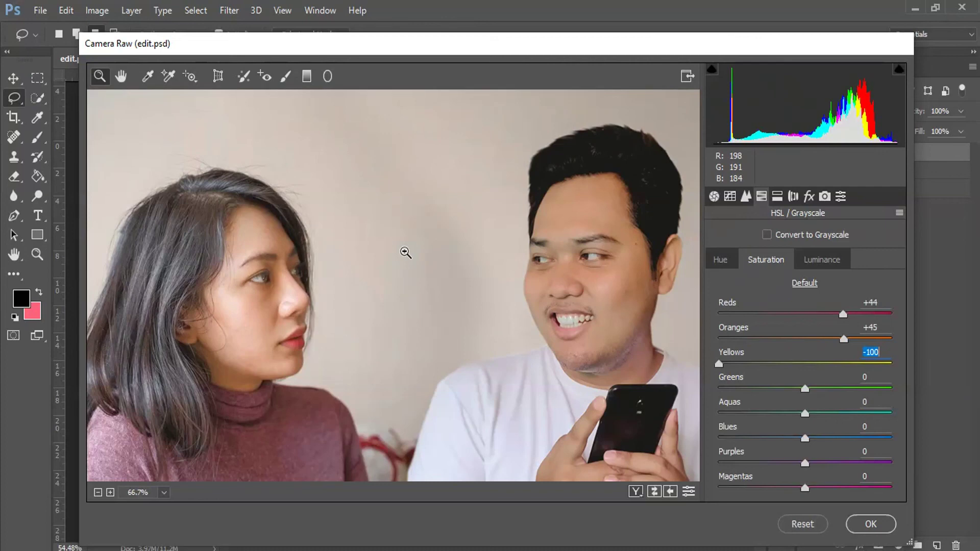
{"action": "left_click", "coordinate": [405, 252], "text": "alt"}
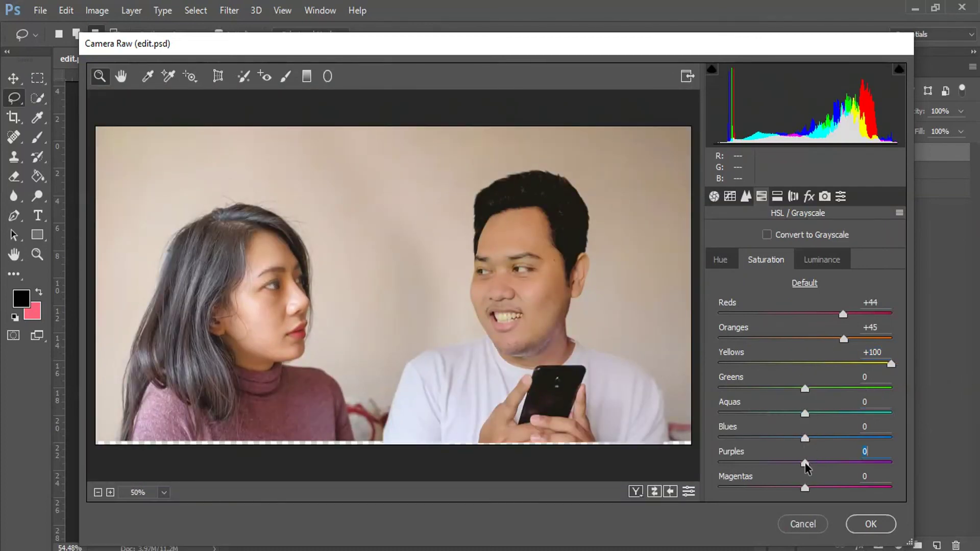
{"action": "type", "text": "98"}
{"action": "key", "text": "Return"}
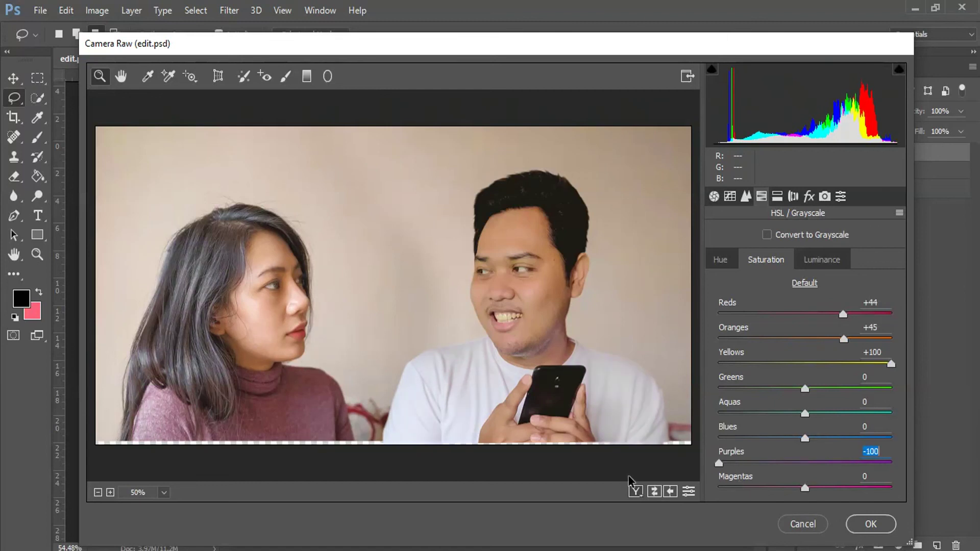
{"action": "left_click_drag", "start_coordinate": [856, 494], "coordinate": [918, 503]}
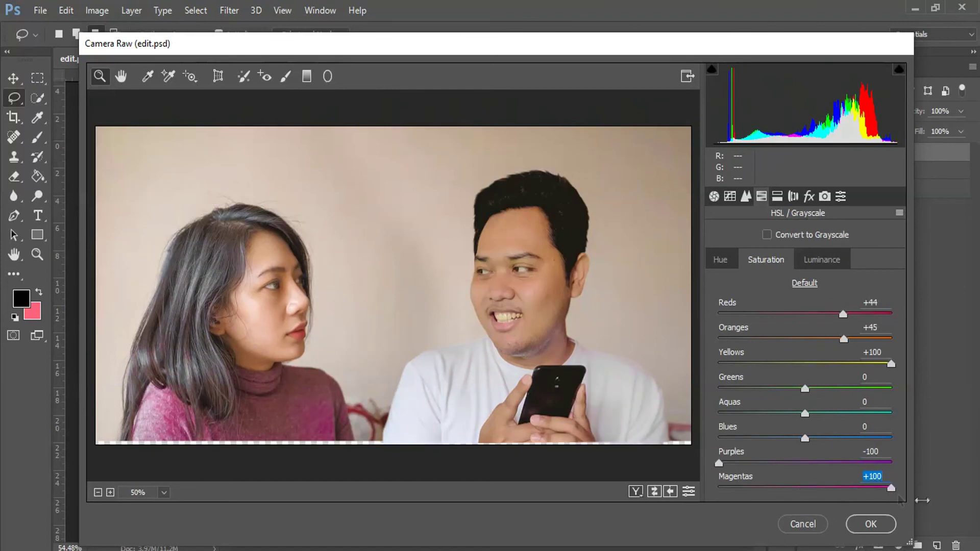